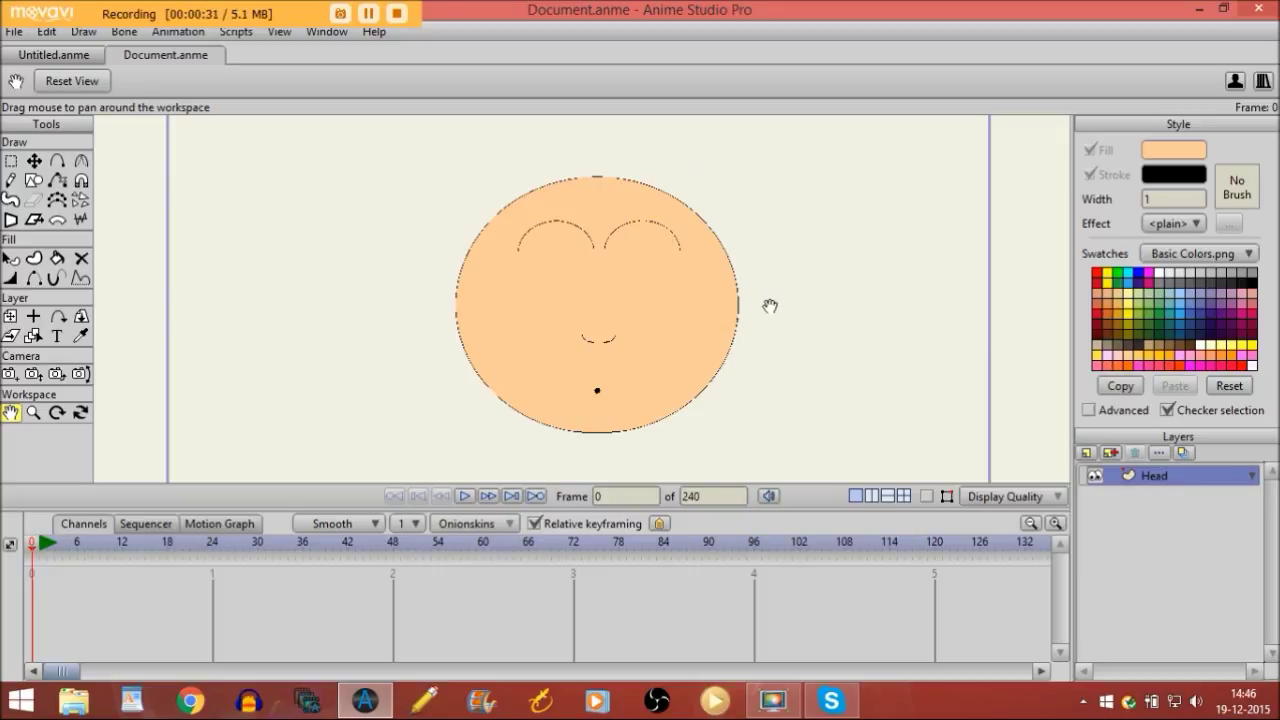
Step: Add a switch layer named Eyes above the Head layer
left_click(1087, 453)
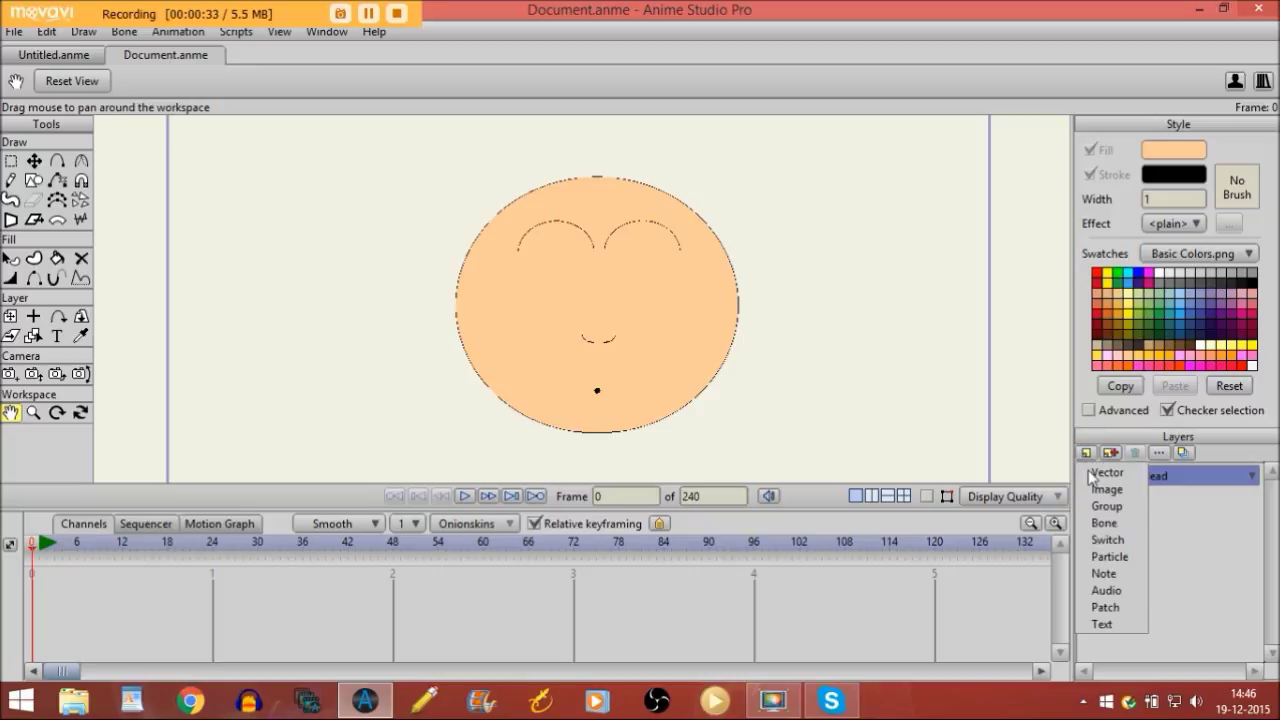
left_click(1106, 541)
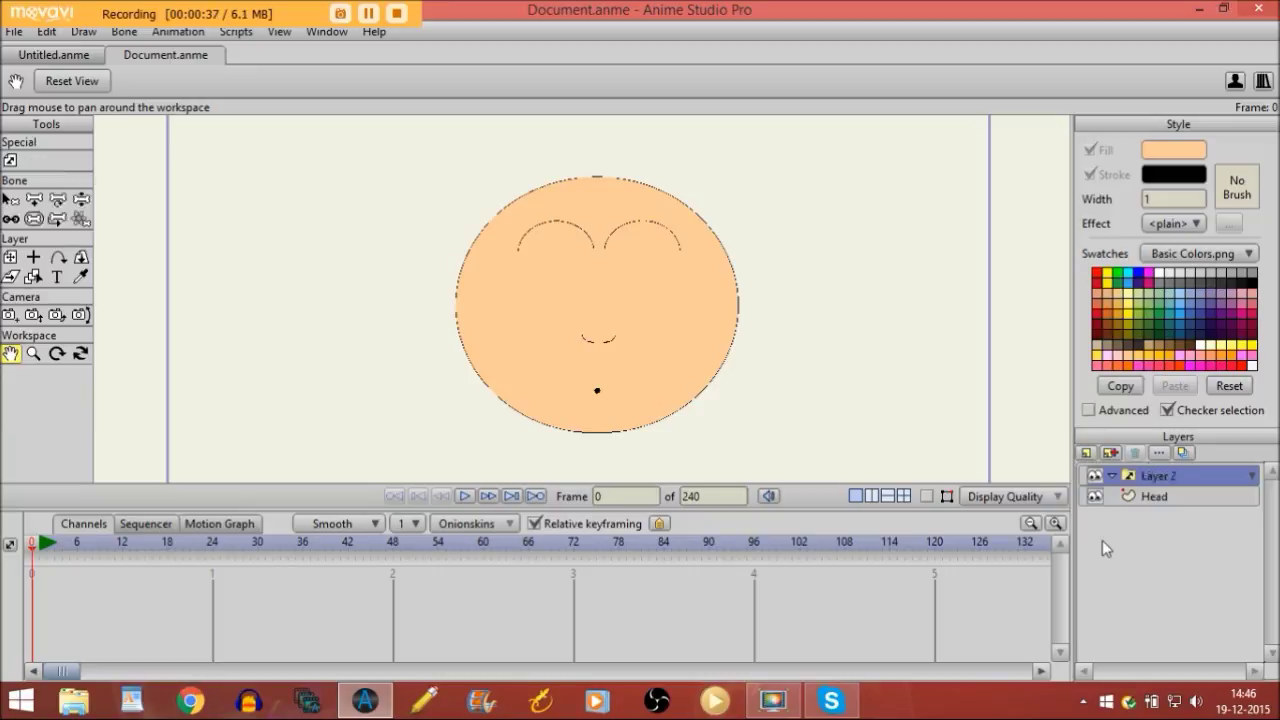
key("Caps_Lock")
type("Eyes")
key("Return")
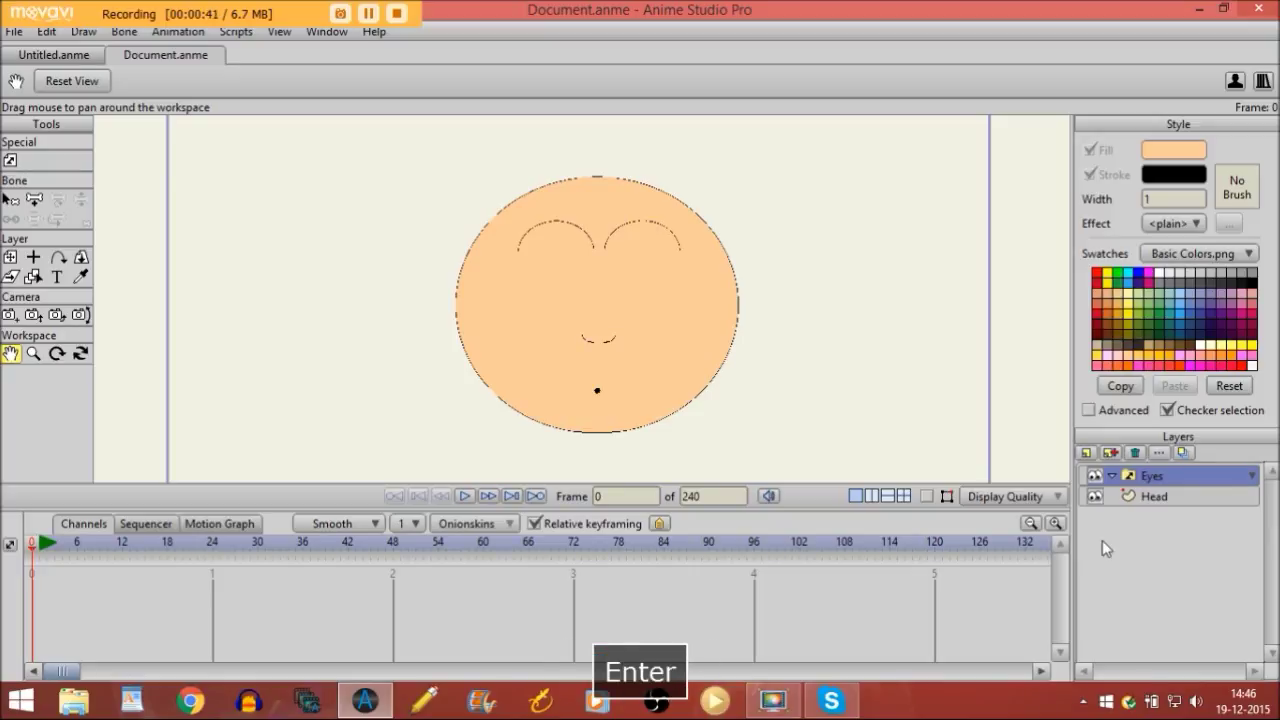
Step: Add a vector layer named Open and place it inside the Eyes switch layer
left_click(1087, 453)
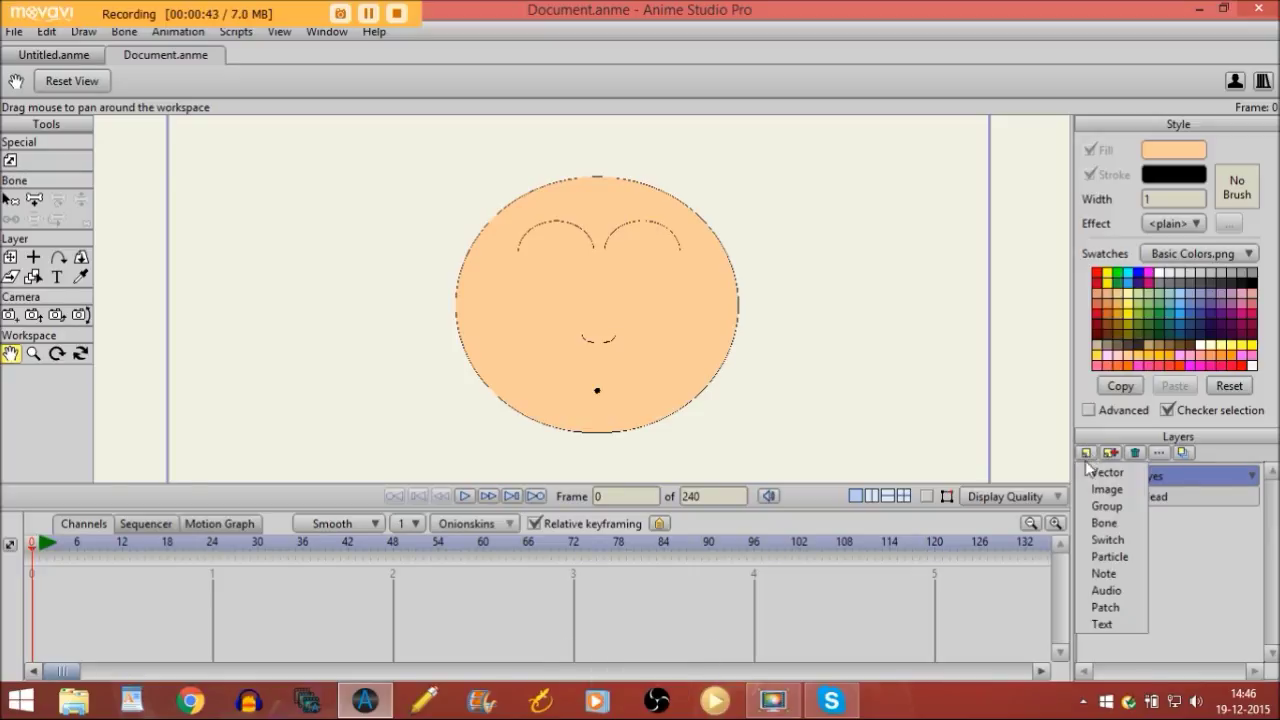
left_click(1090, 473)
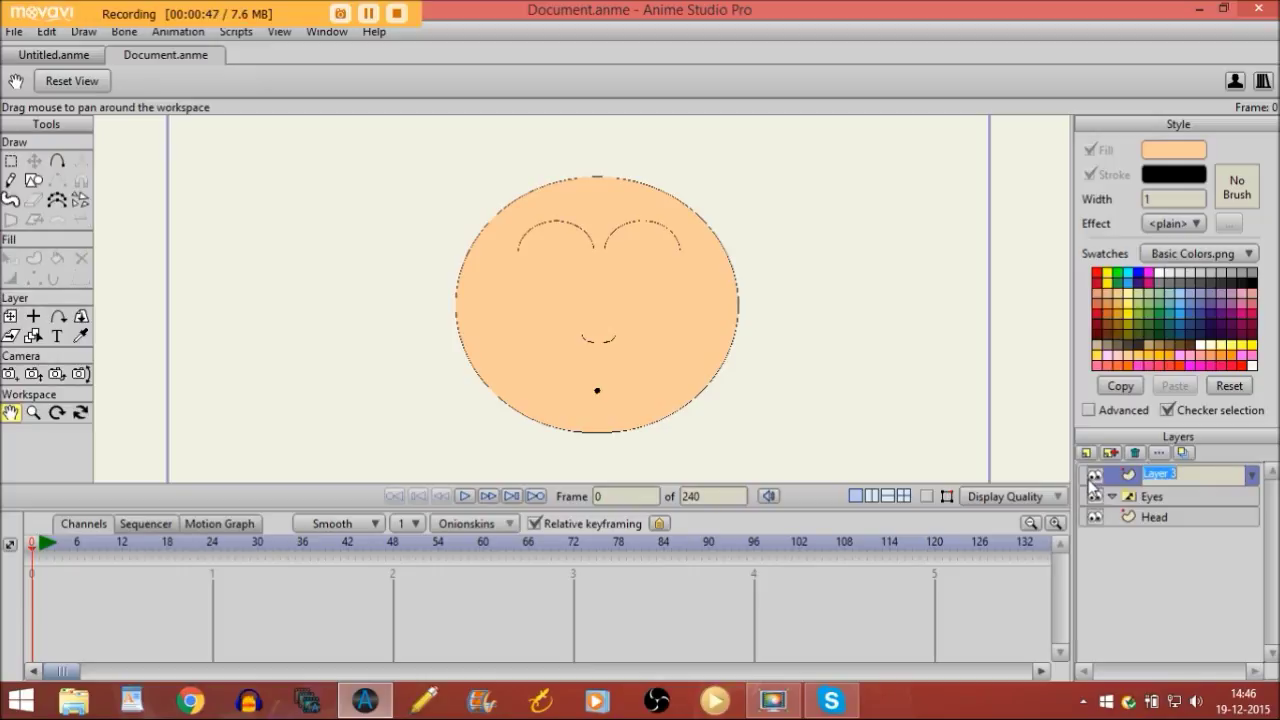
key("Caps_Lock")
type("Open")
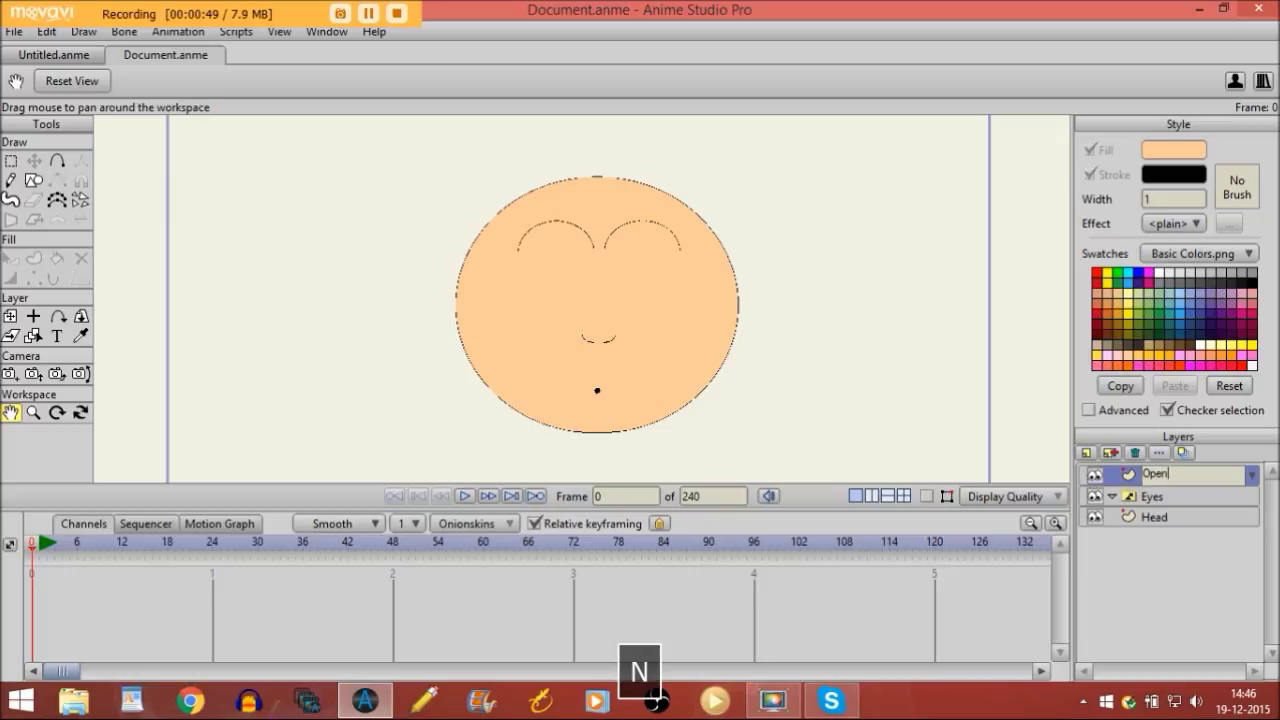
key("Return")
left_click_drag(1150, 480, 1149, 502)
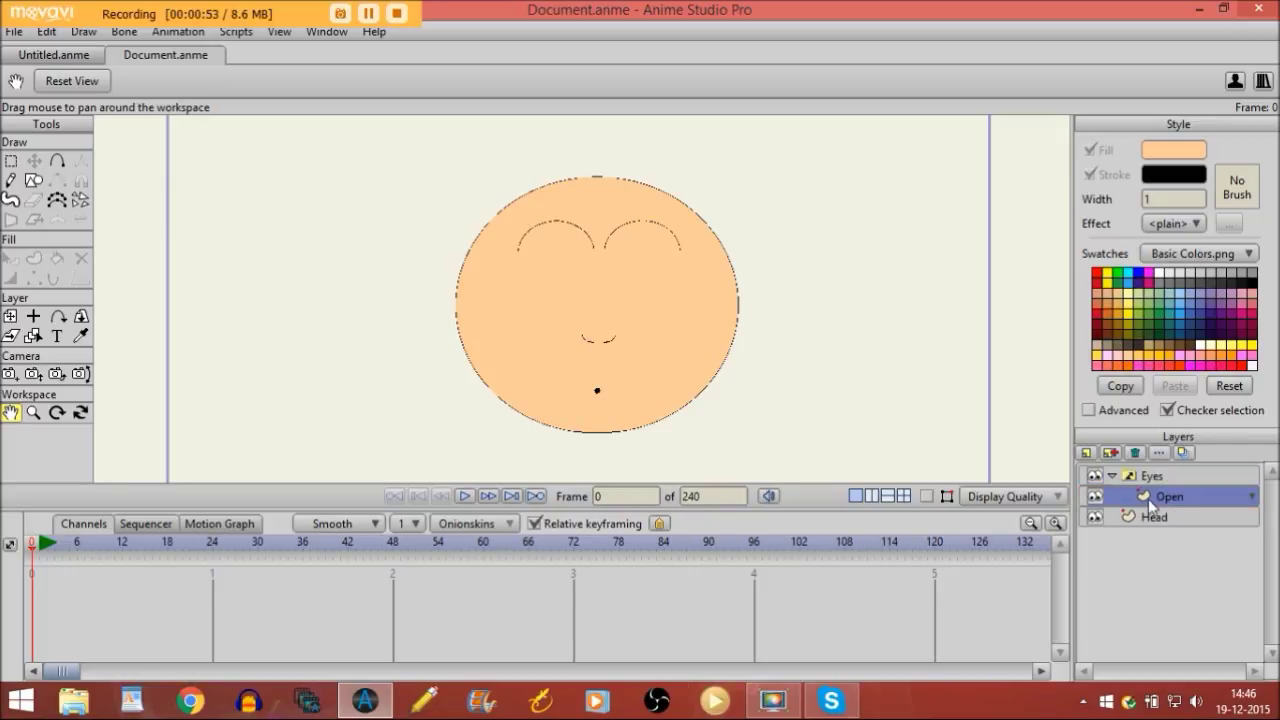
Step: Draw a white-filled oval eye with the shape tool on the Open layer and move it under the left eyebrow, at about X -0.0926, Y 0.1505
left_click(33, 412)
left_click_drag(547, 295, 894, 366)
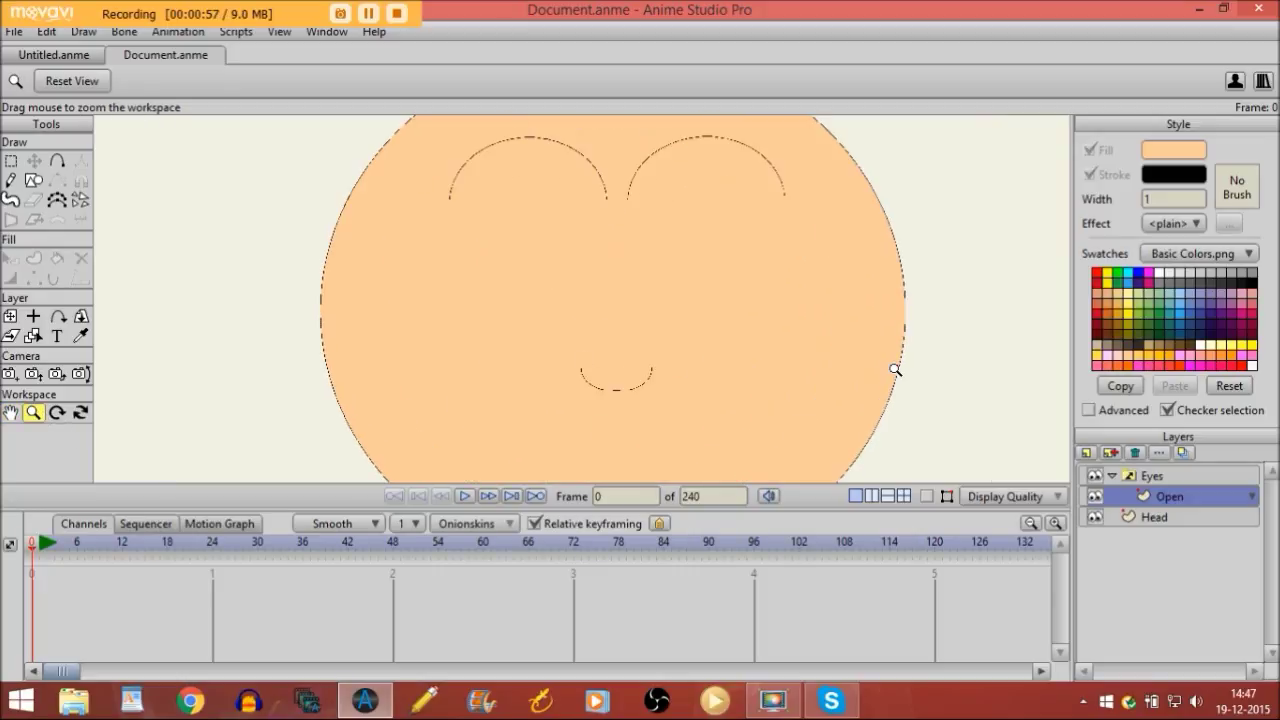
left_click_drag(352, 362, 608, 323)
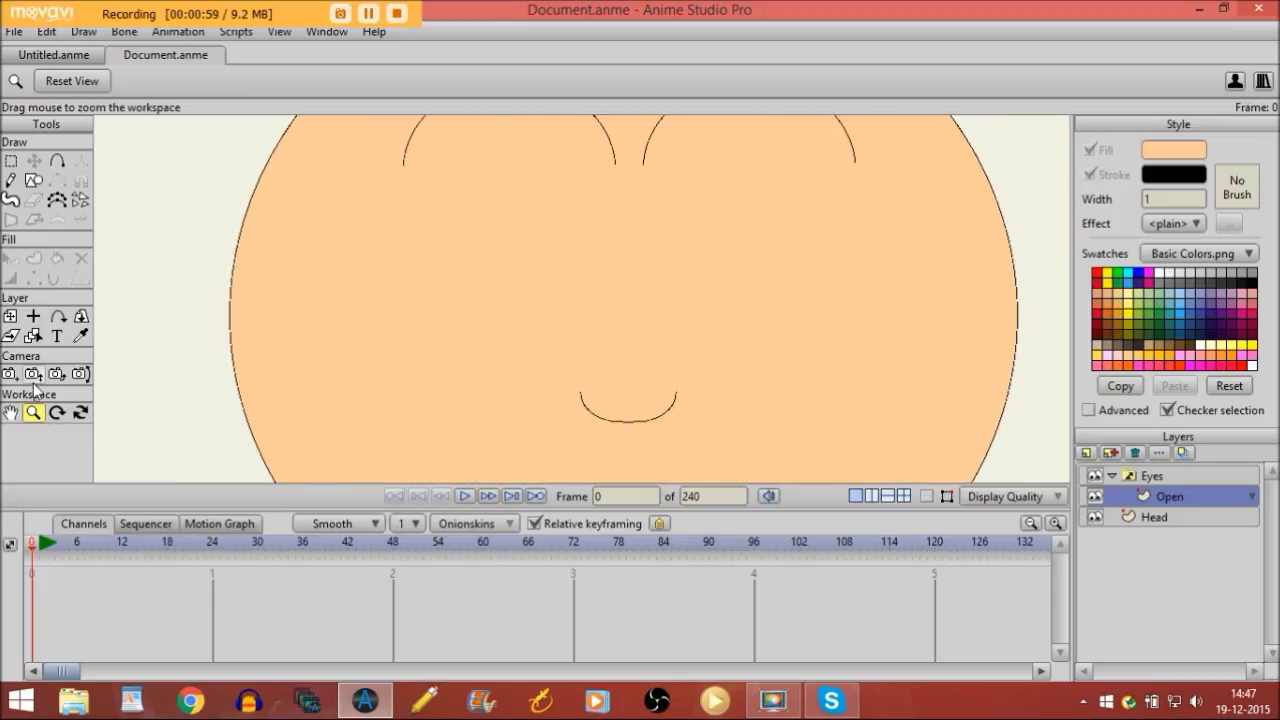
left_click(10, 414)
left_click_drag(549, 194, 522, 238)
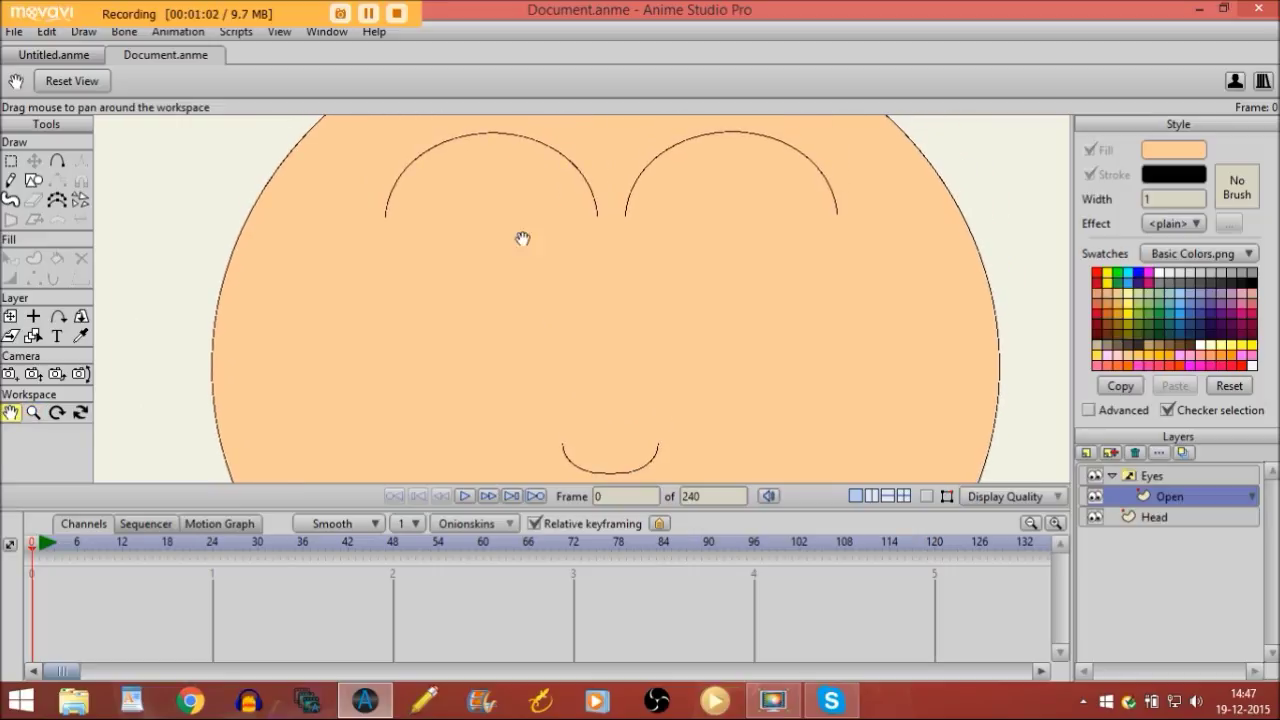
left_click(33, 180)
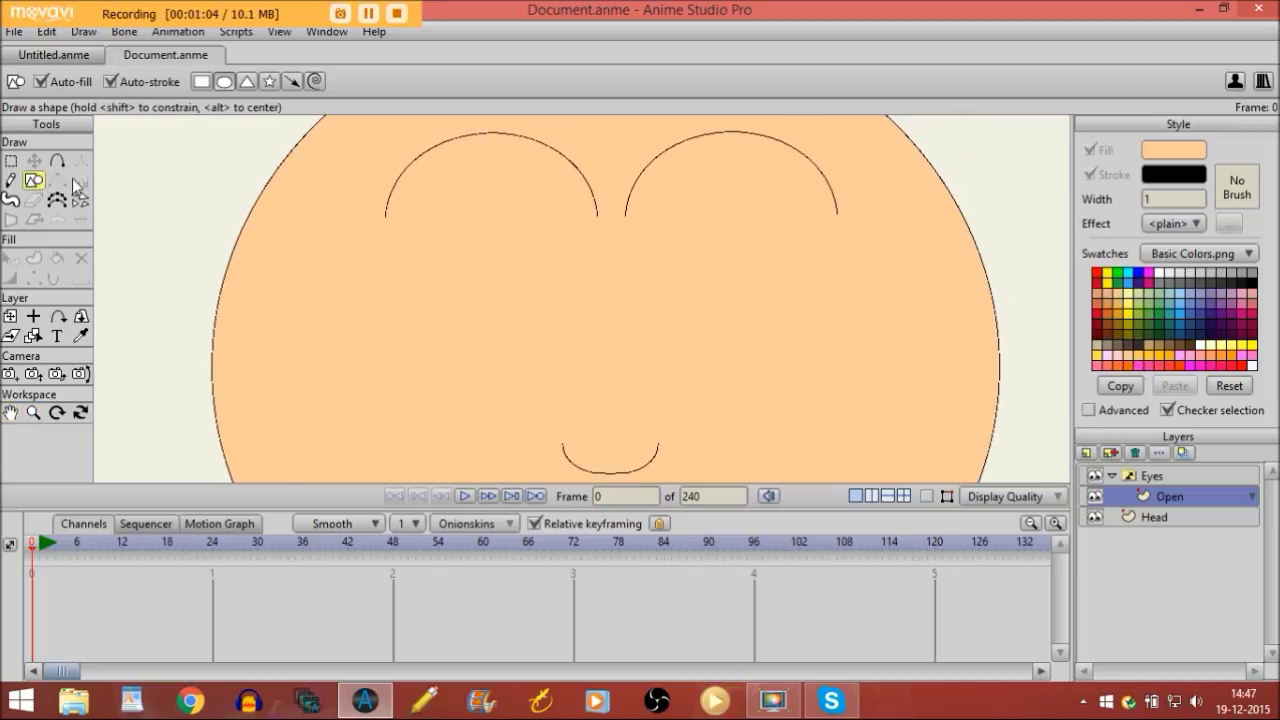
left_click(225, 84)
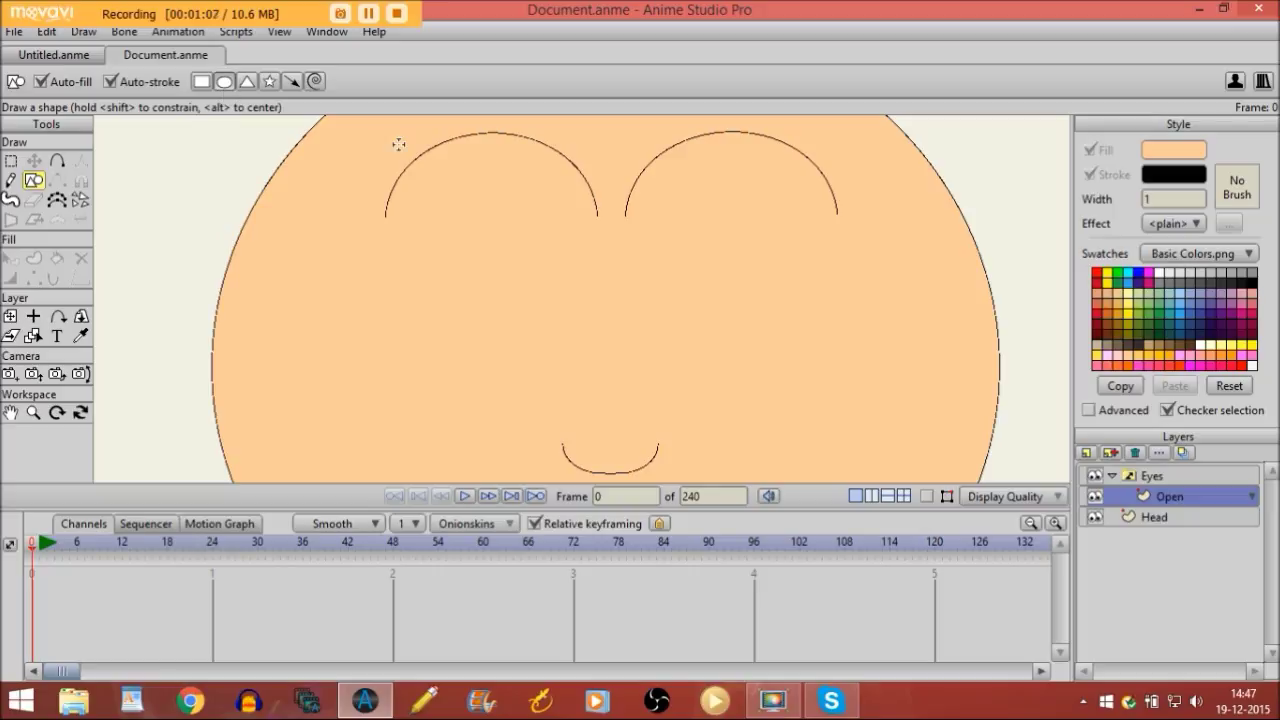
left_click(1159, 273)
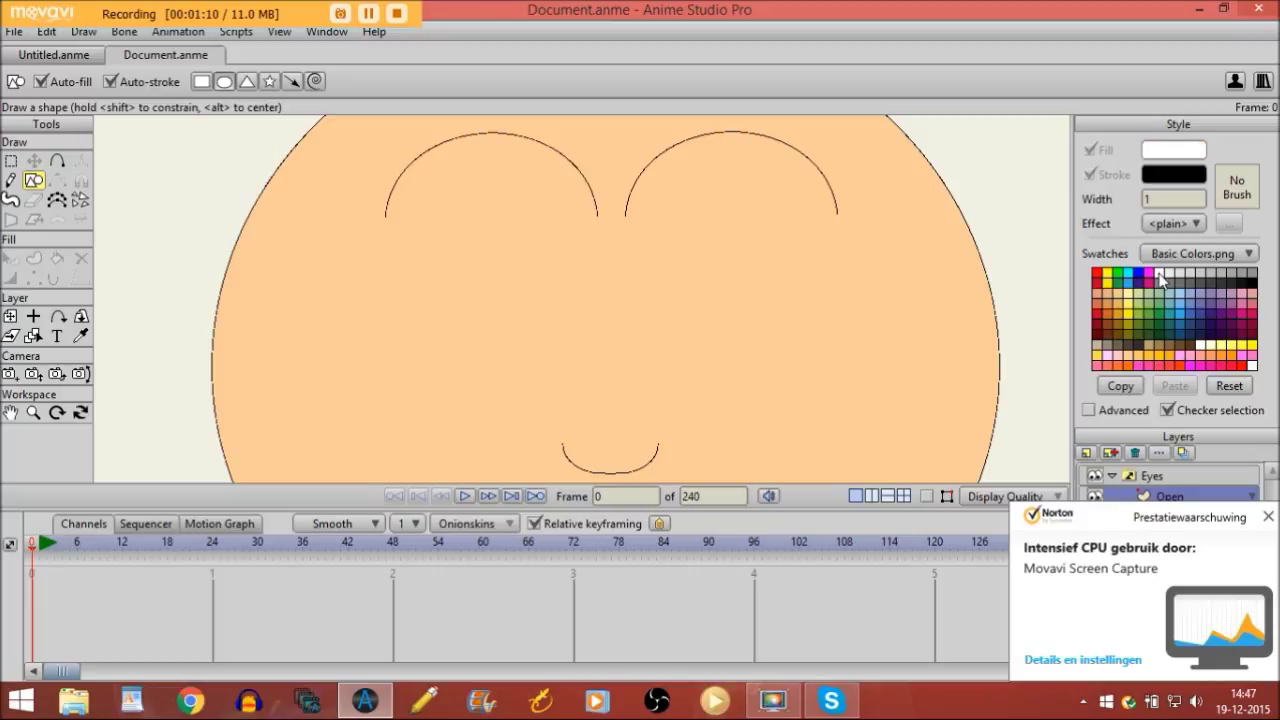
left_click(1268, 516)
left_click_drag(435, 193, 590, 328)
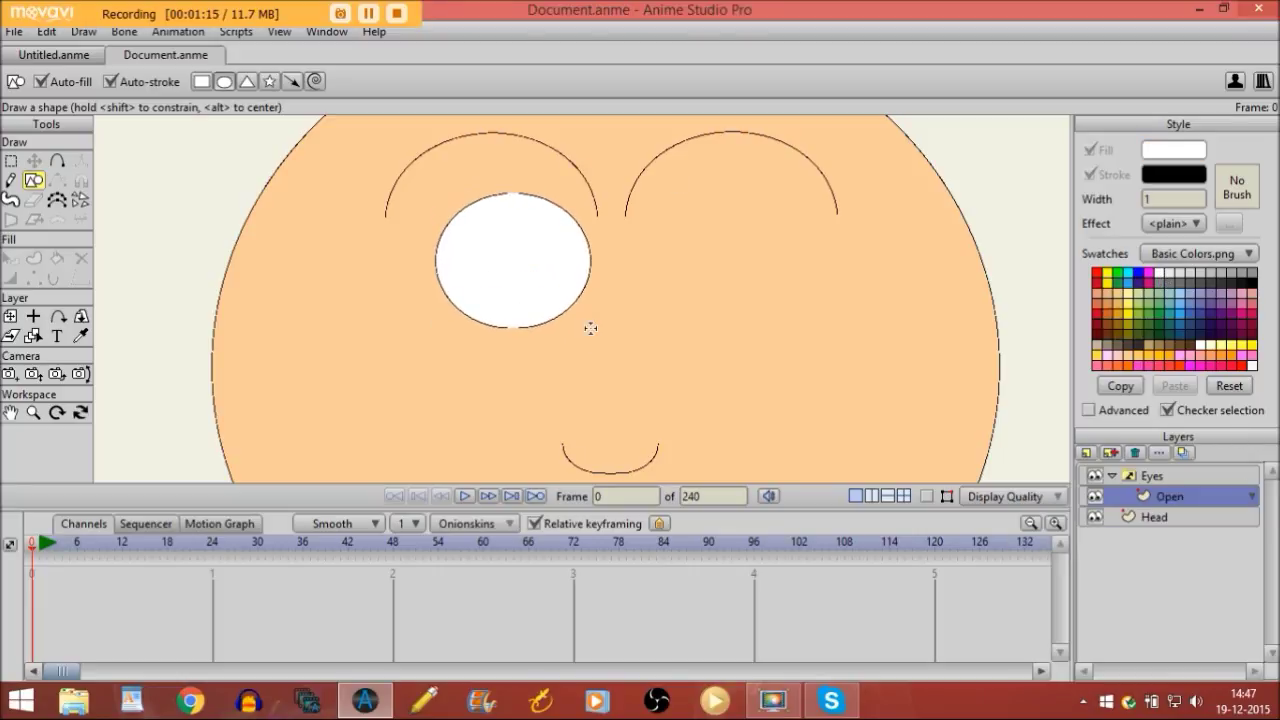
left_click(33, 160)
left_click_drag(513, 262, 499, 248)
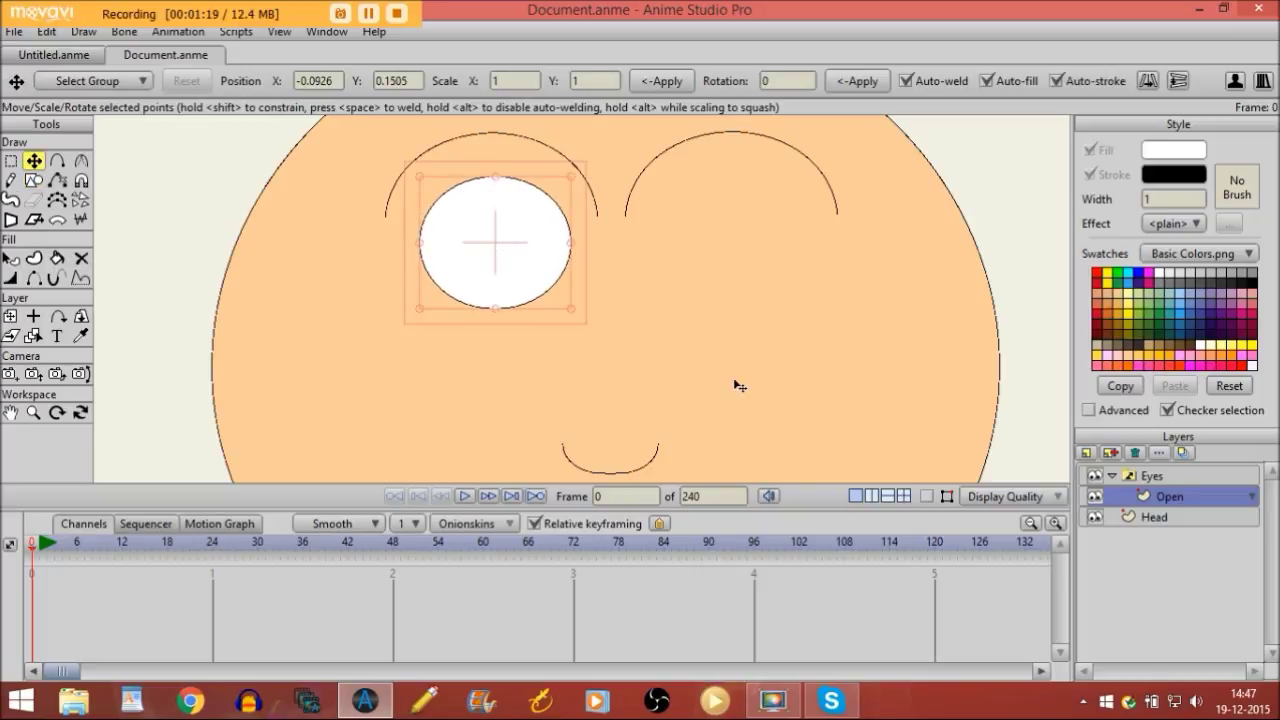
Step: Show the shape points, draw a small black oval pupil, and centre it in the white eye at about X -0.0926, Y 0.1505
left_click(921, 497)
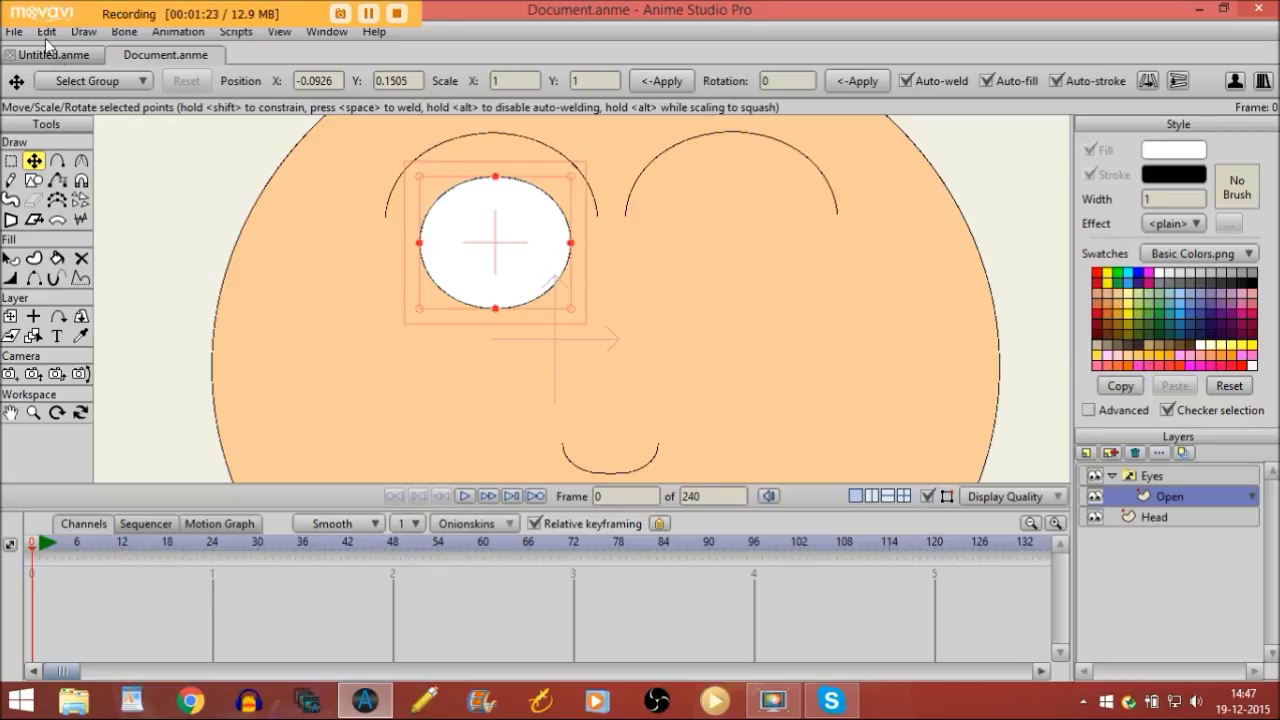
left_click(33, 184)
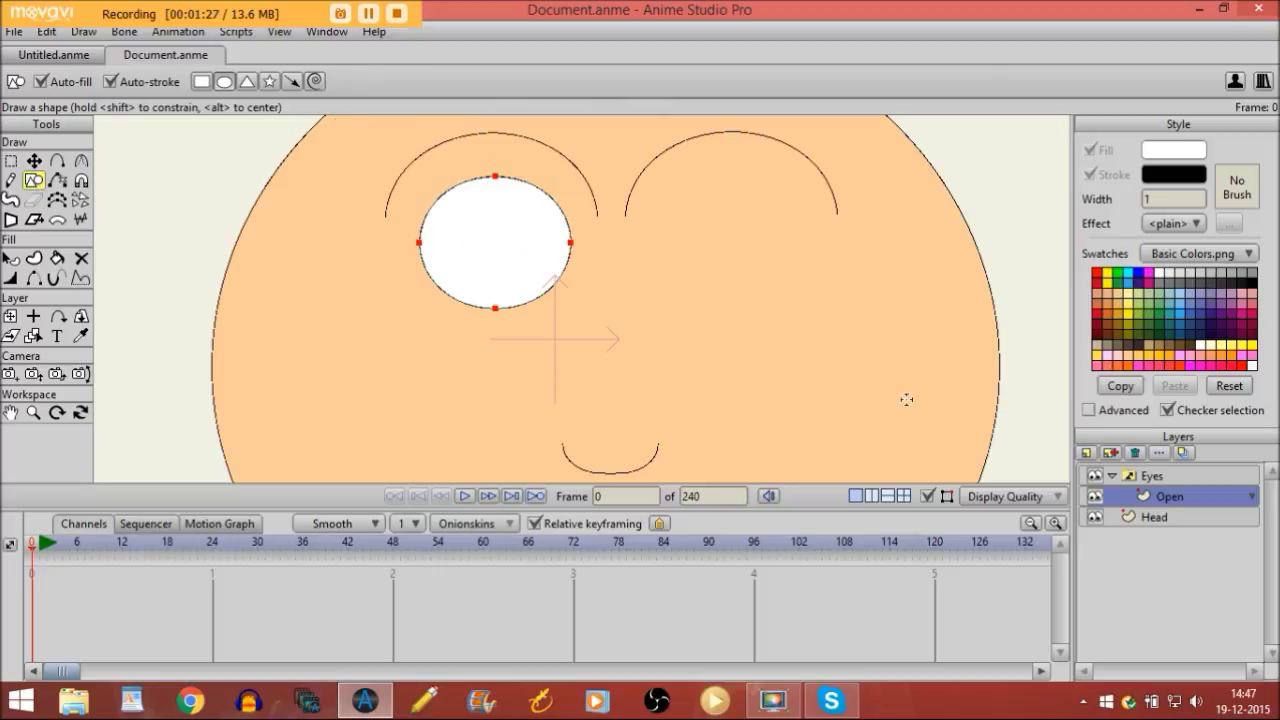
left_click(1253, 286)
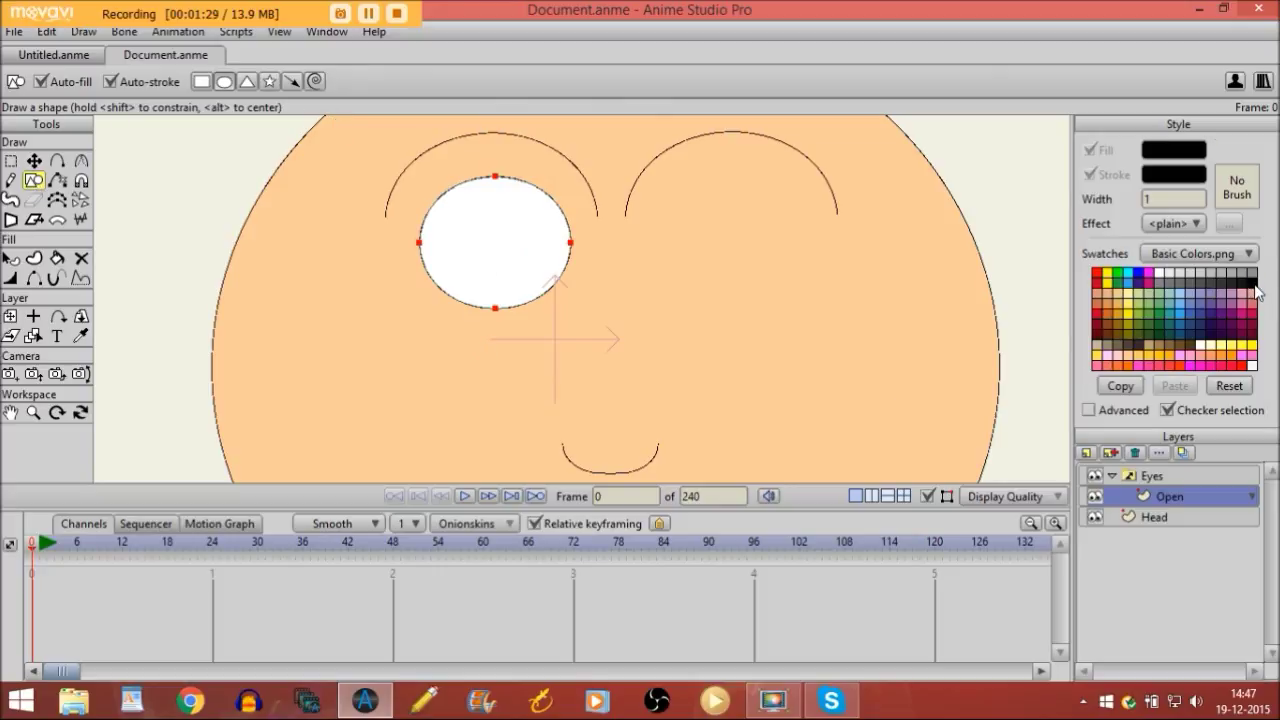
left_click_drag(471, 223, 509, 264)
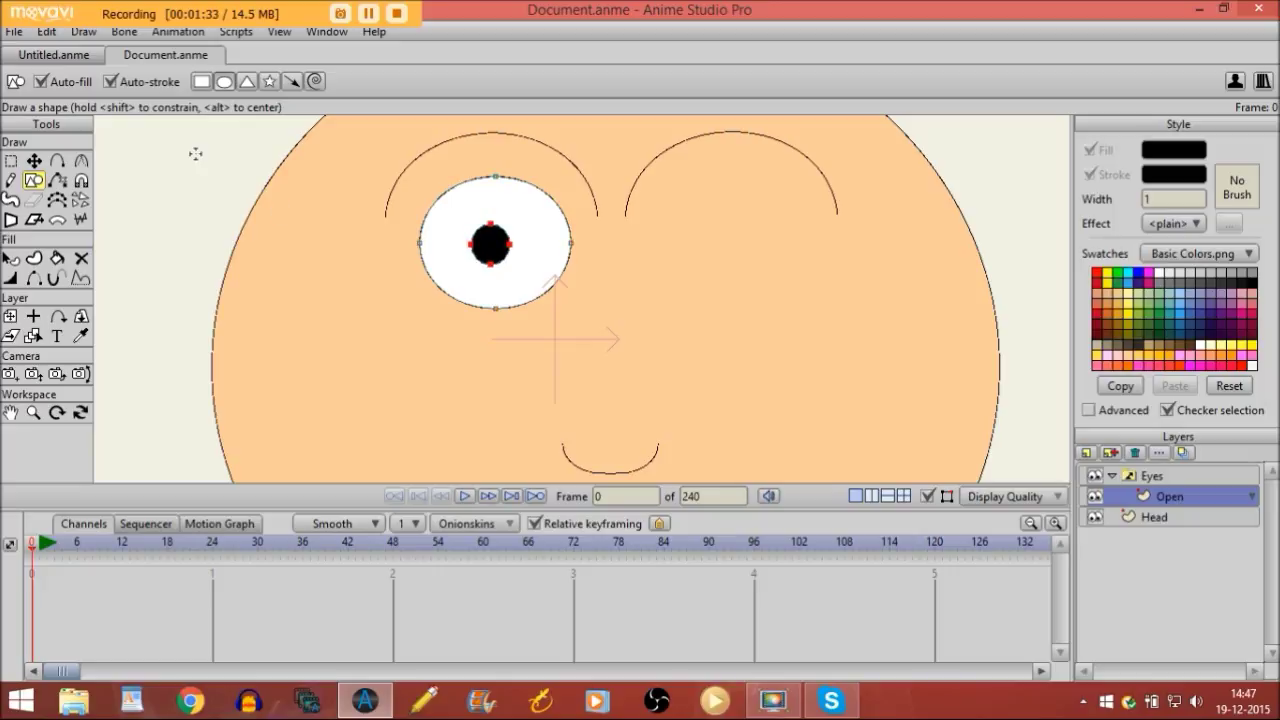
left_click(33, 161)
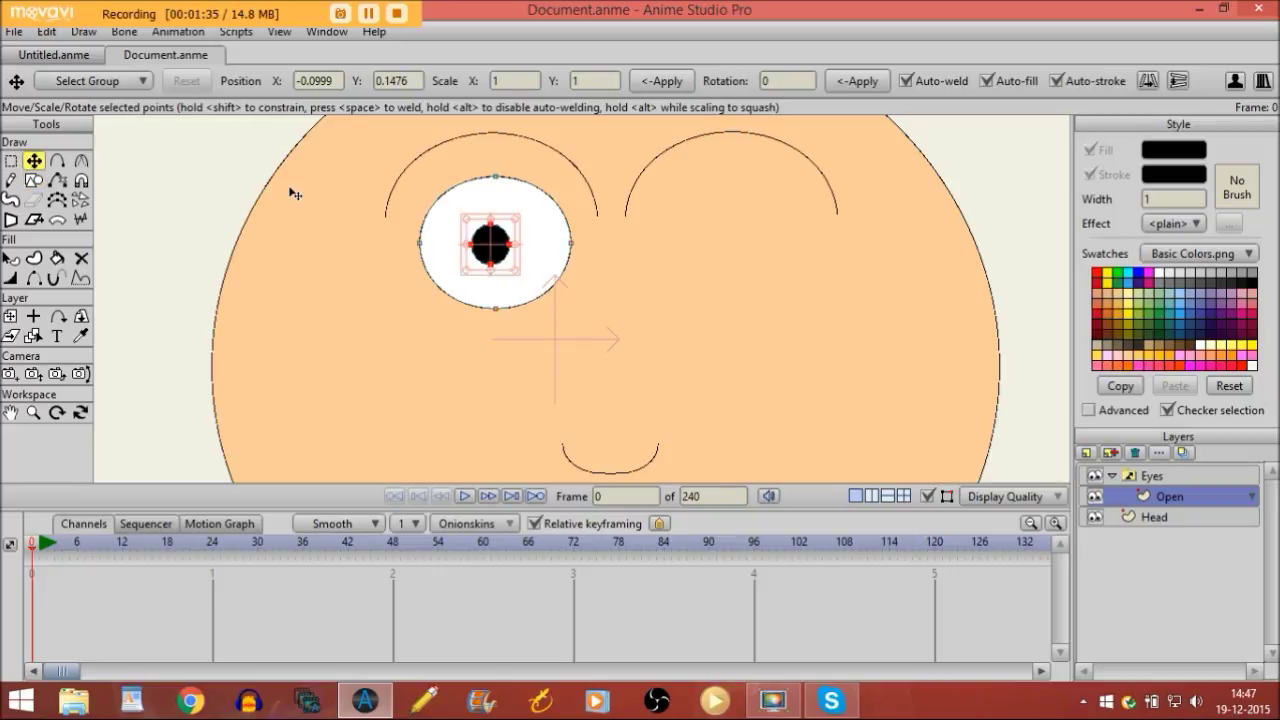
left_click_drag(490, 245, 495, 242)
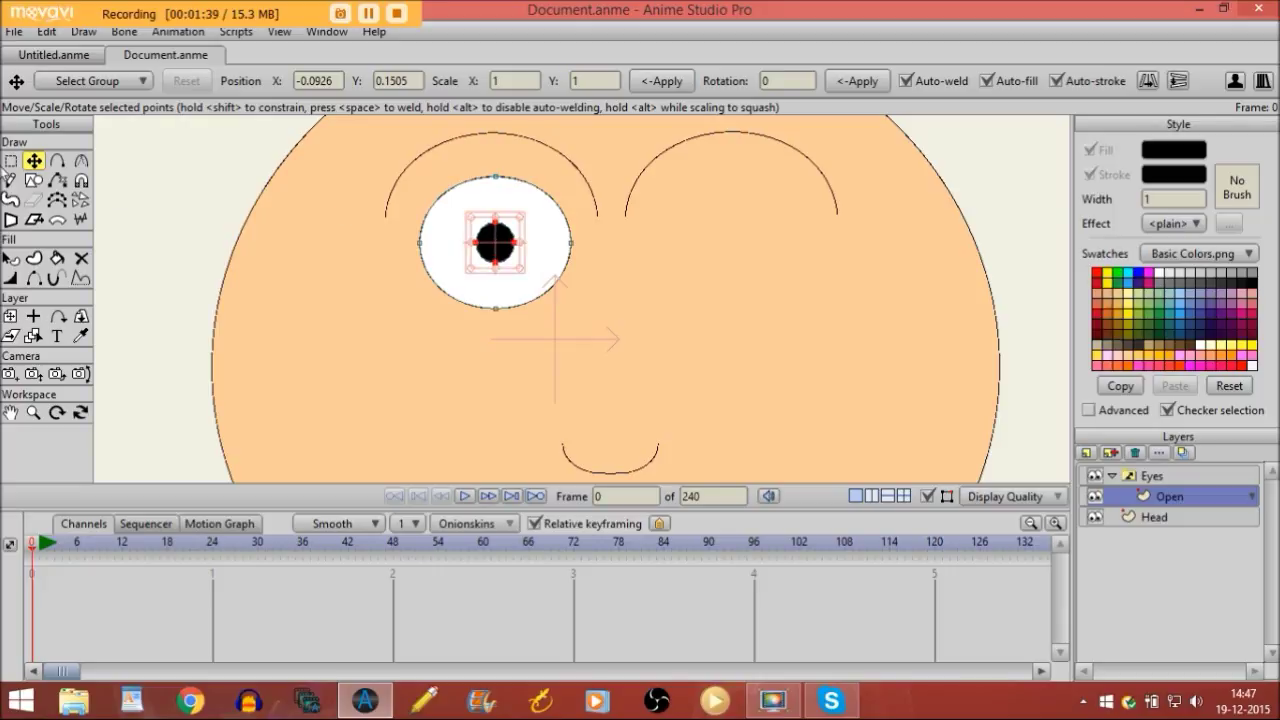
Step: Copy and paste the whole eye with its pupil, and move the copy under the right eyebrow to about X 0.2811, Y 0.1447
left_click(10, 161)
left_click_drag(399, 153, 624, 334)
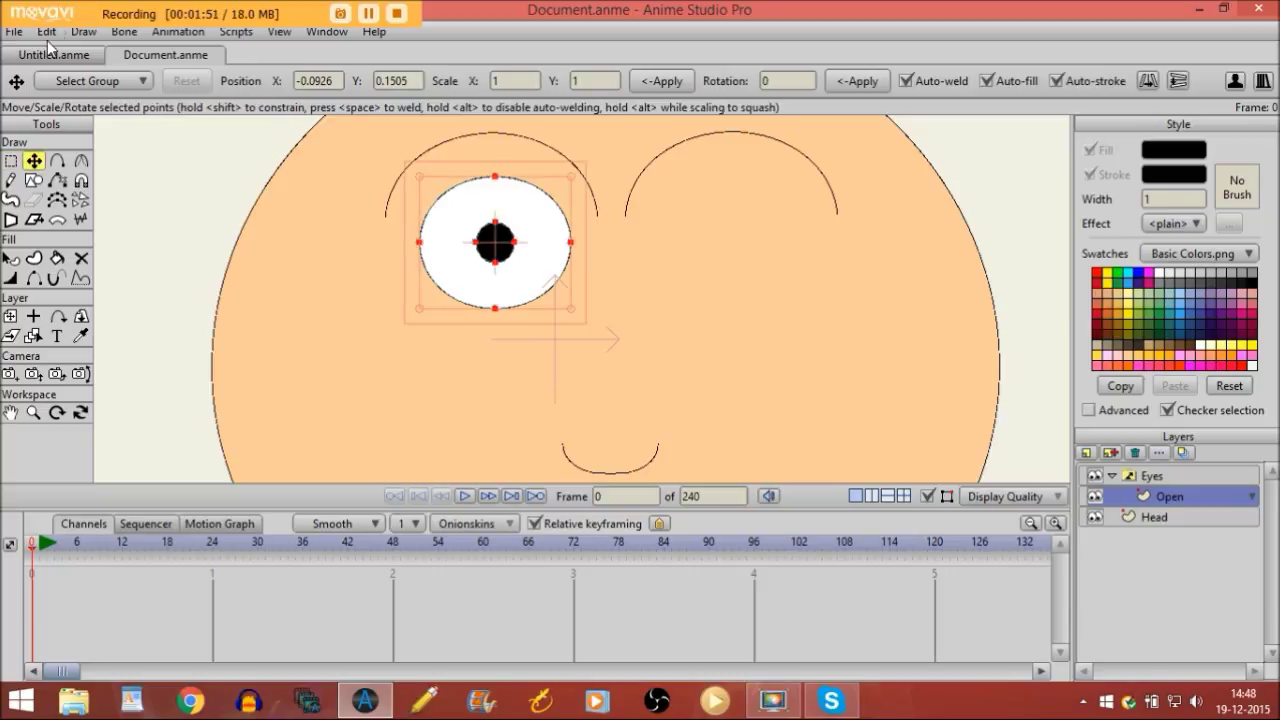
left_click(50, 32)
left_click(60, 119)
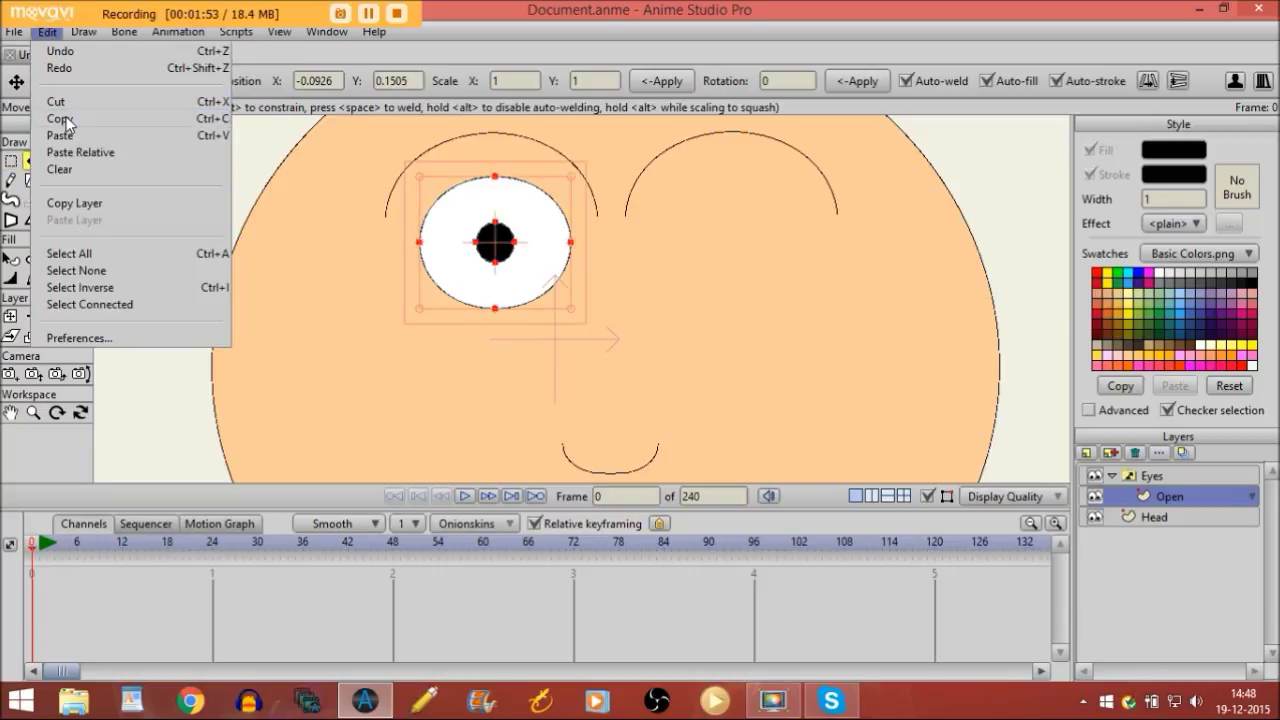
left_click(50, 33)
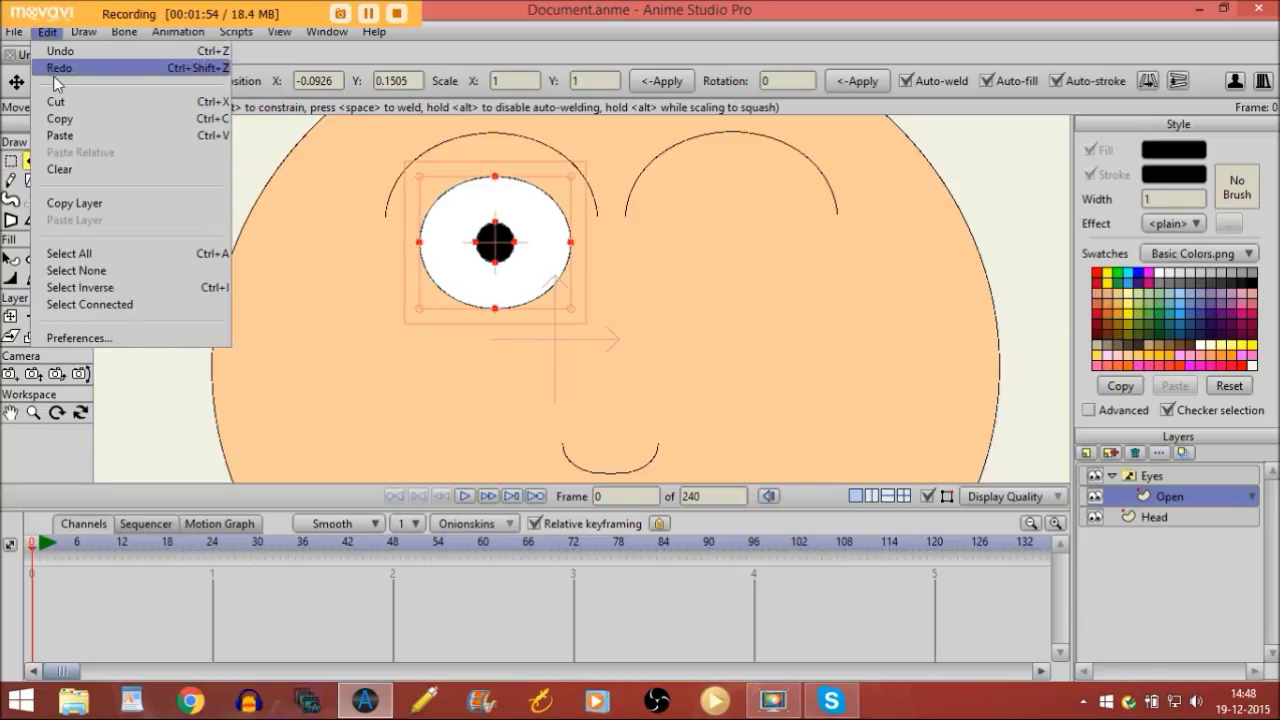
left_click(60, 134)
left_click_drag(450, 239, 693, 245)
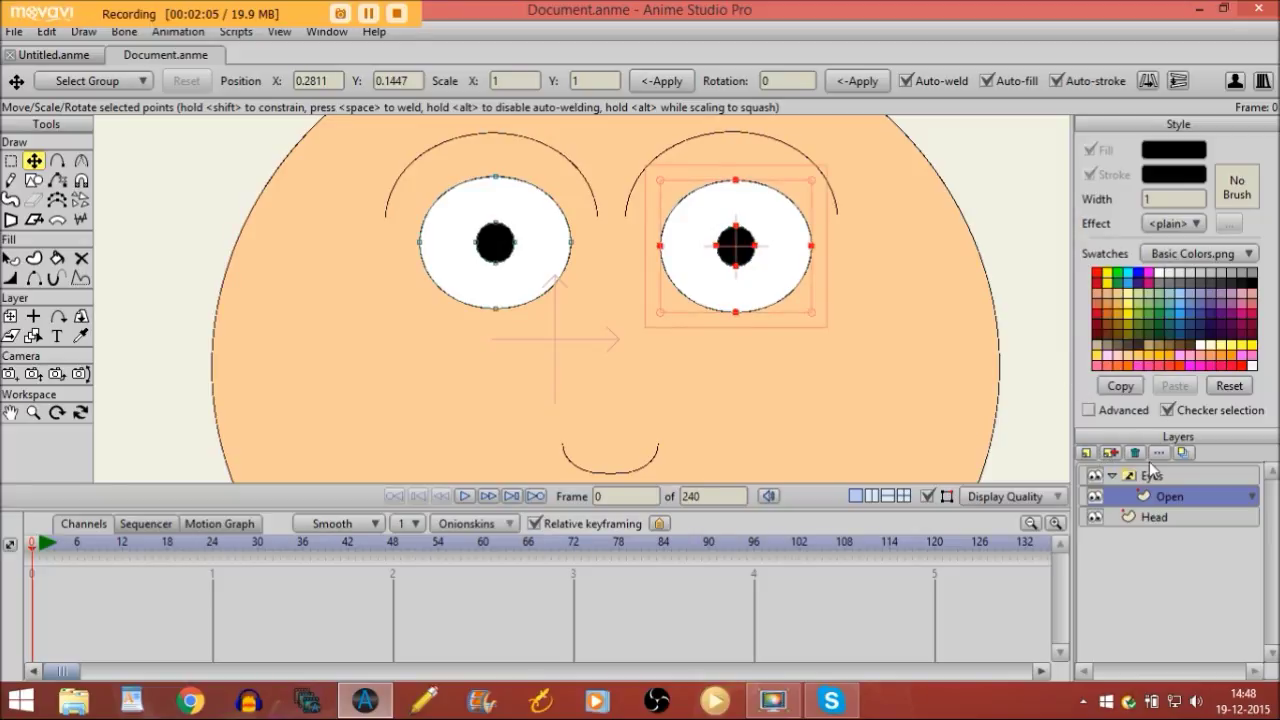
Step: Duplicate the Open layer within the Eyes switch layer and name the copy Closed
left_click(1111, 453)
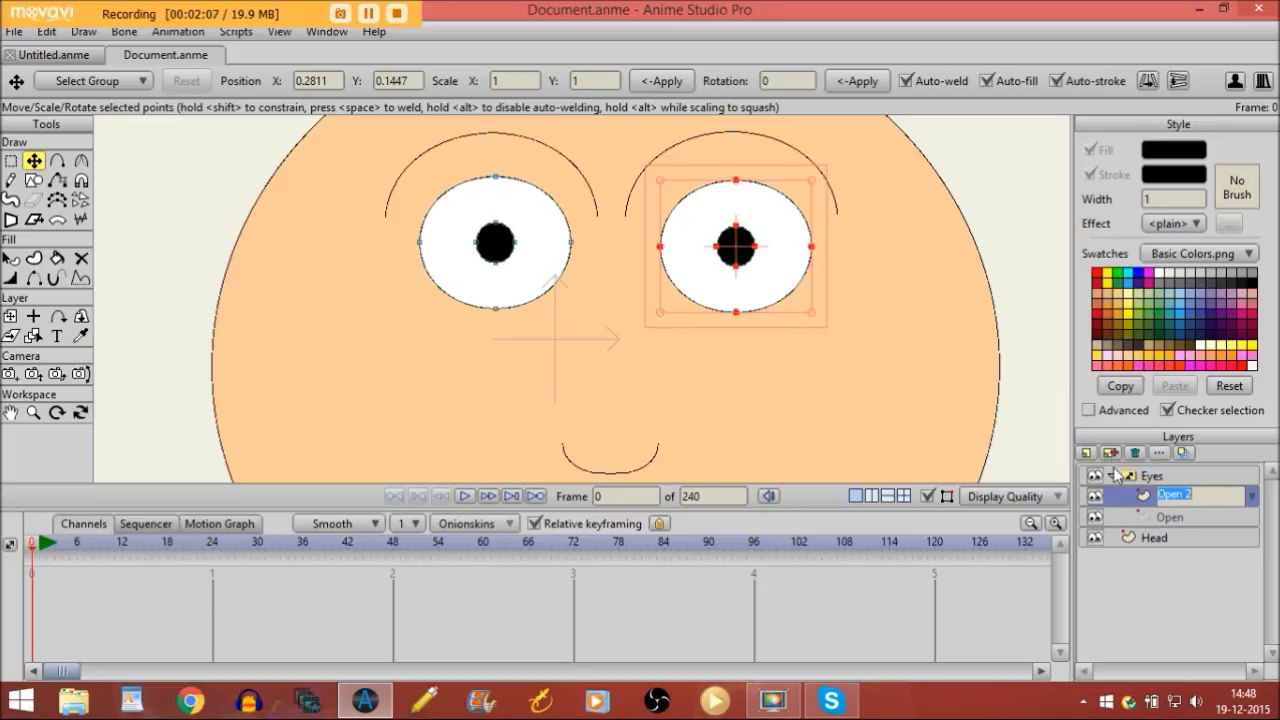
key("Caps_Lock")
type("C")
key("Caps_Lock")
type("losed")
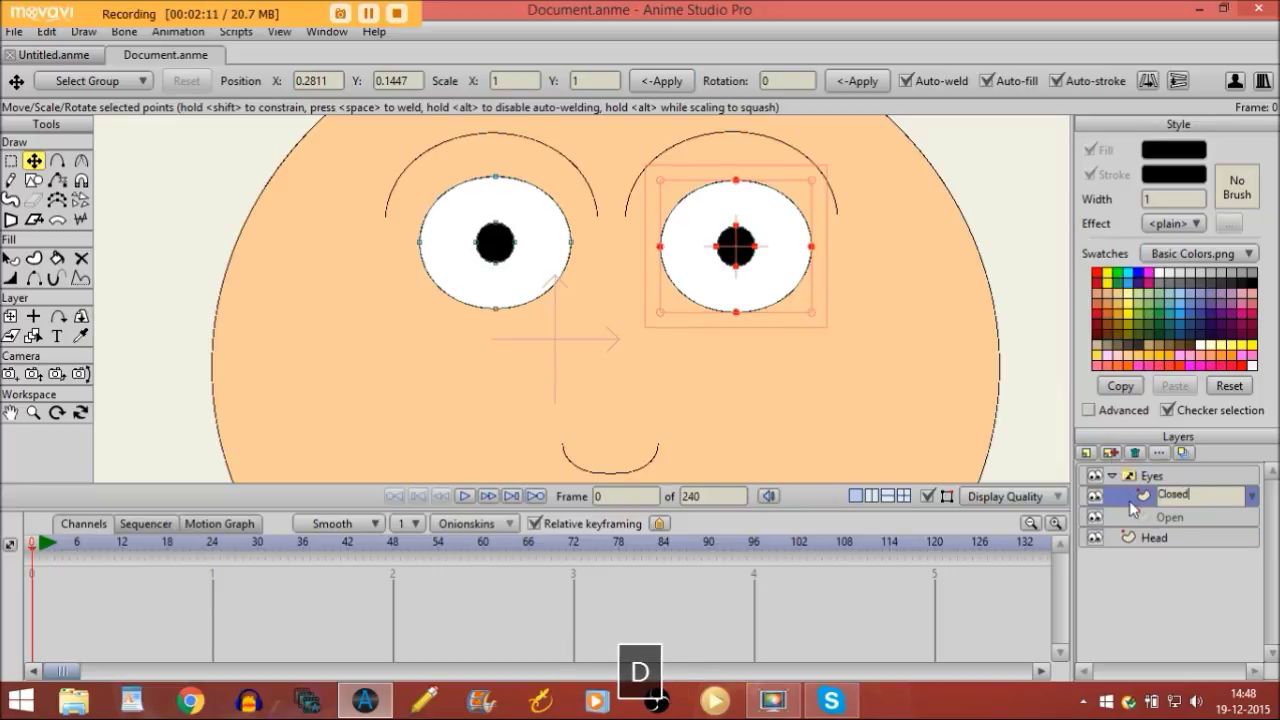
key("Return")
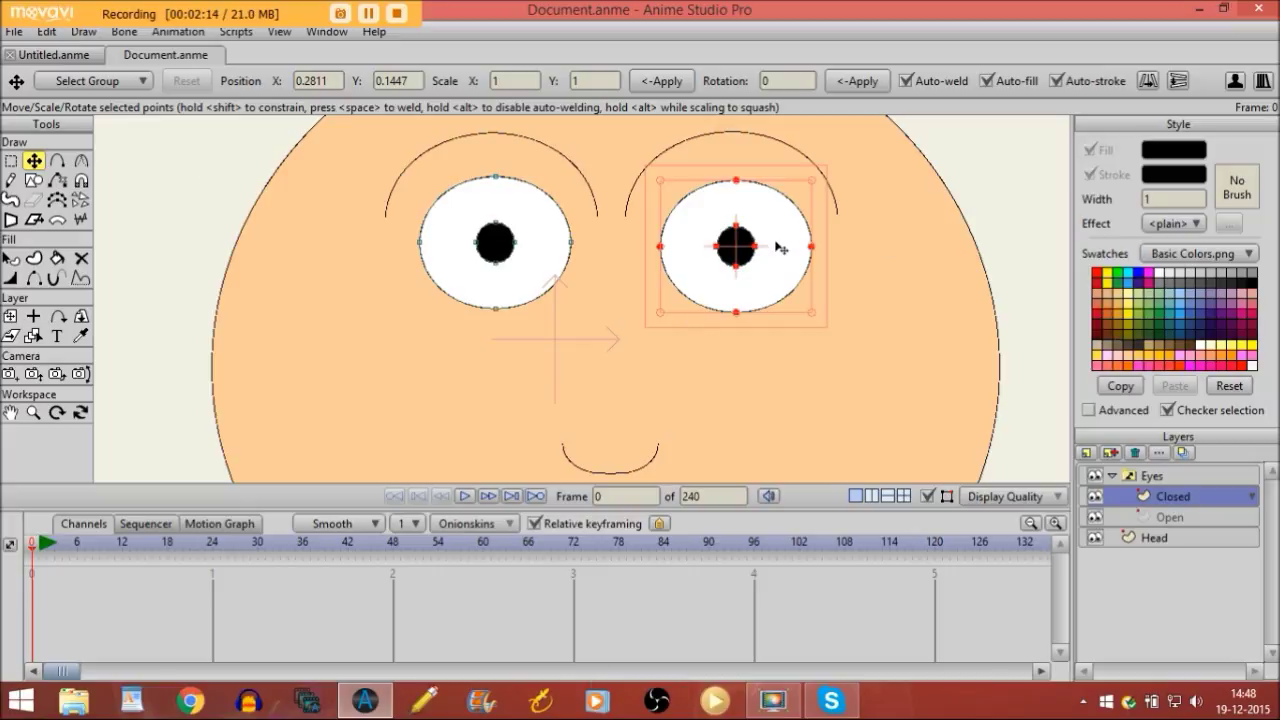
Step: Delete the black pupils from both eyes on the Closed layer
double_click(741, 245)
key("Delete")
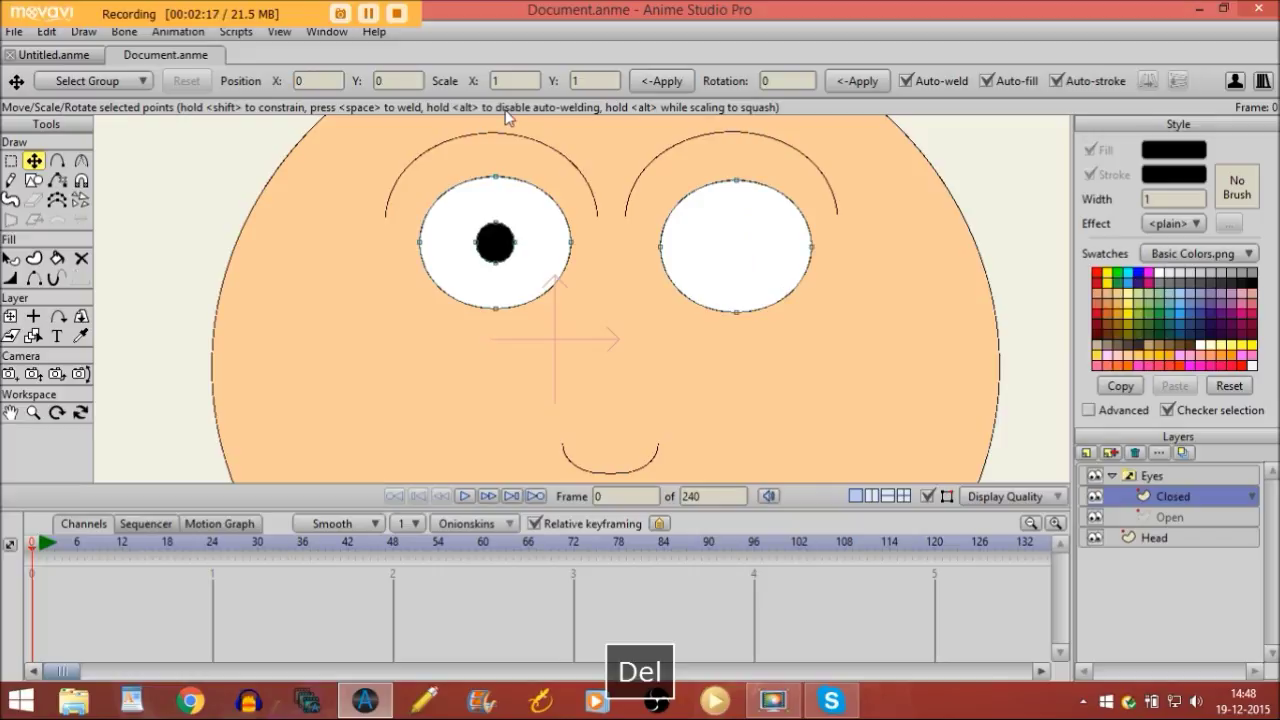
left_click(495, 258)
double_click(496, 250)
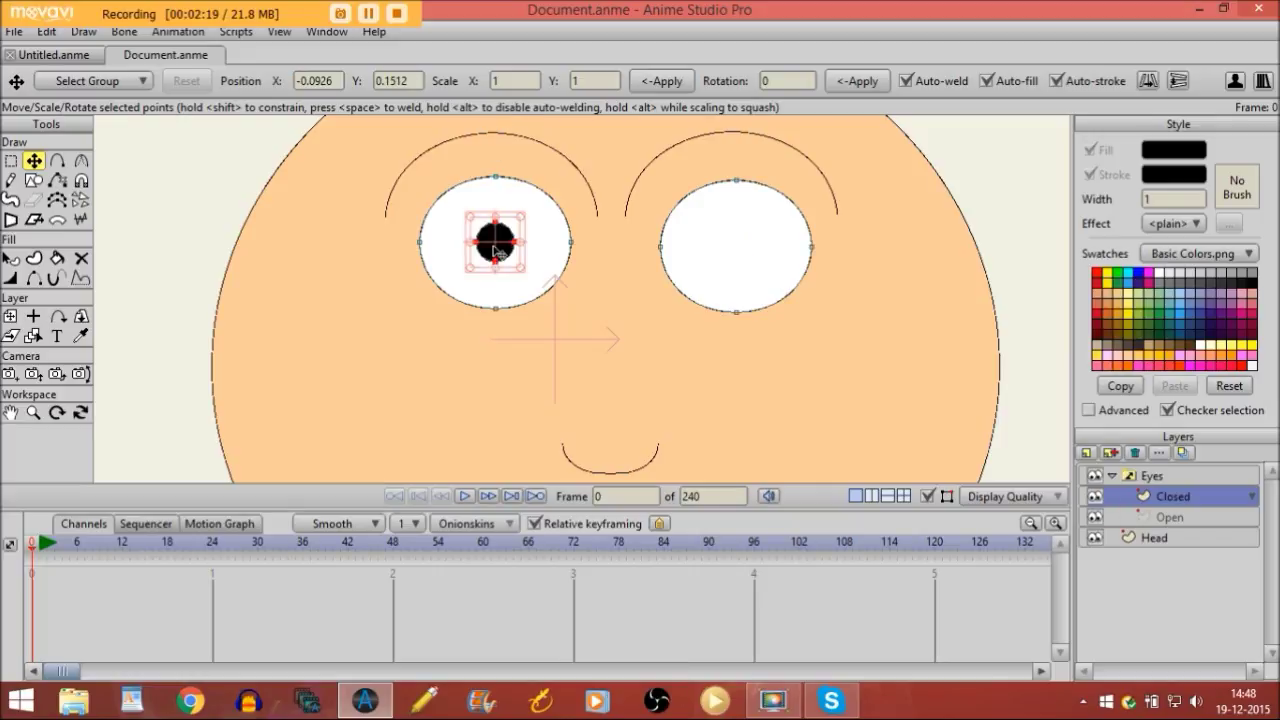
key("Delete")
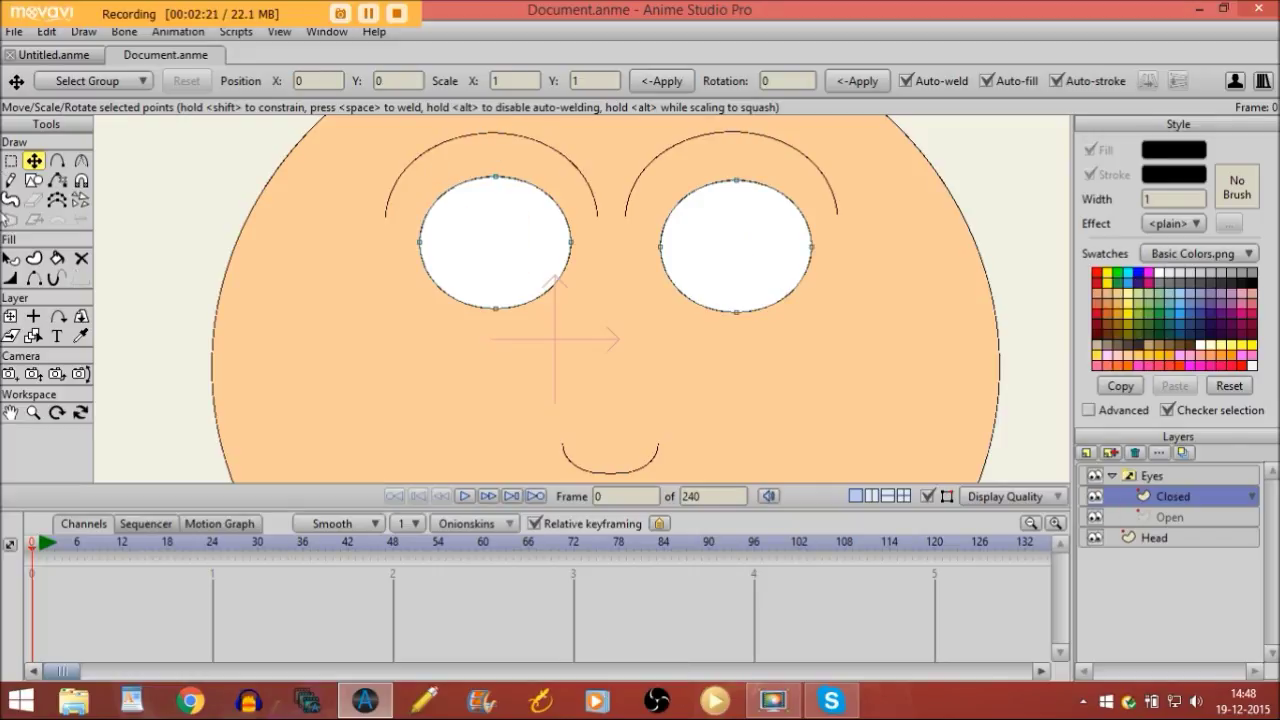
Step: Recolour the left eye's white oval on the Closed layer with the head's skin tone using the Eyedropper
left_click(10, 258)
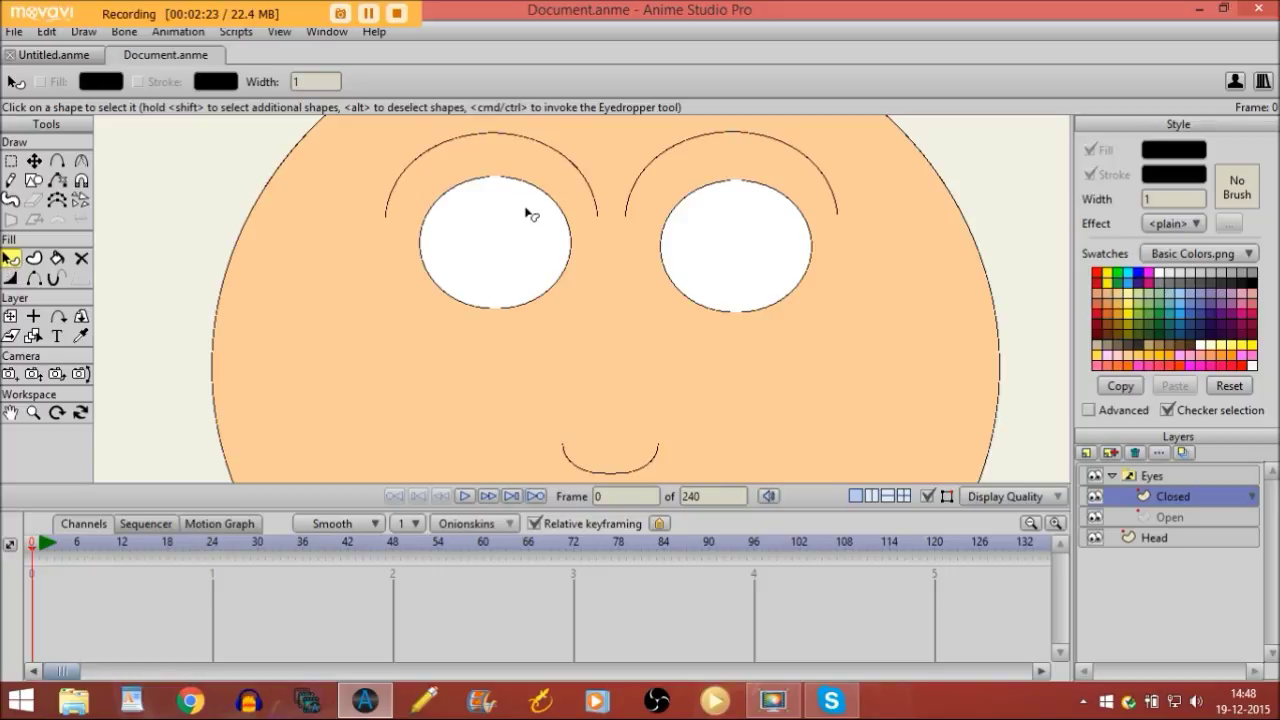
left_click(500, 237)
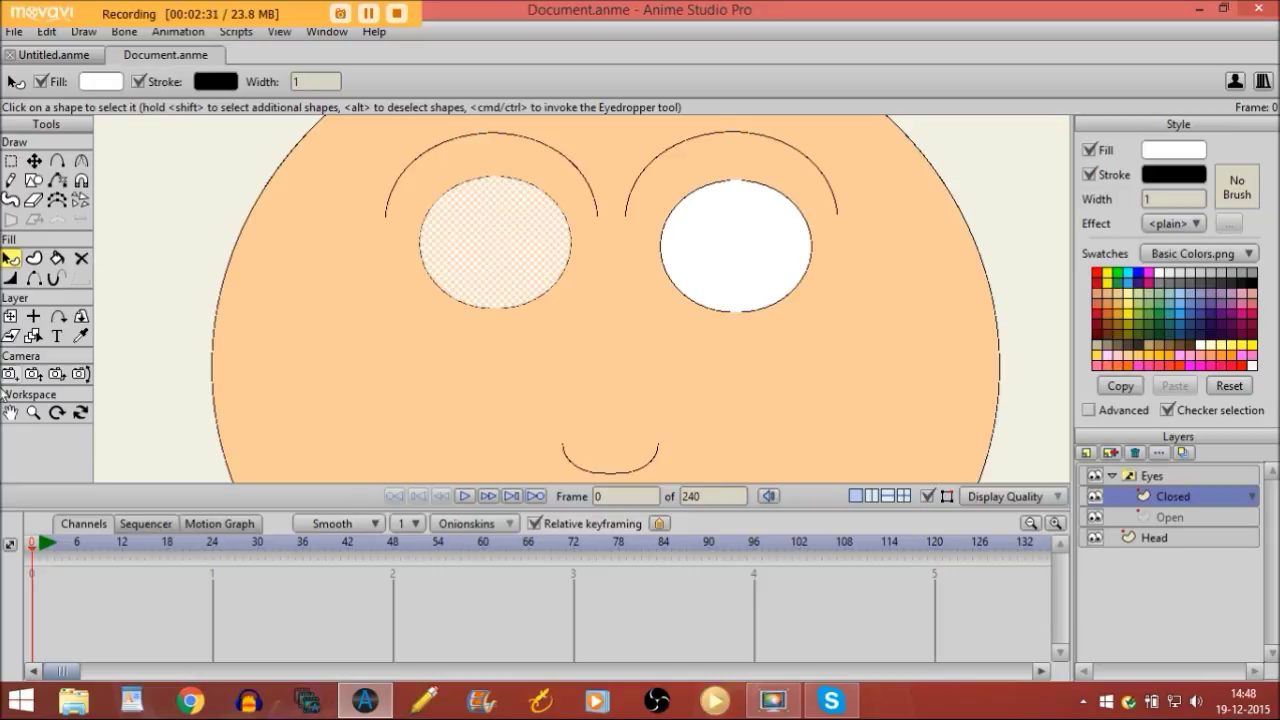
left_click(80, 338)
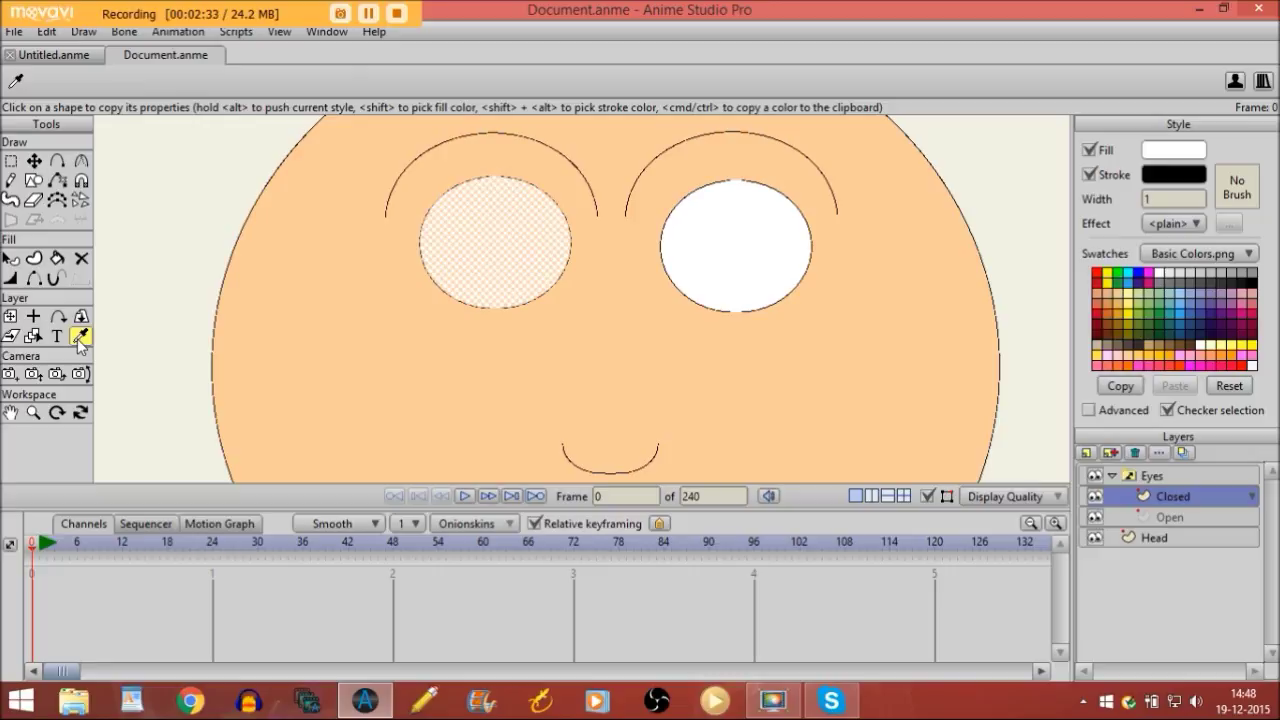
left_click(322, 339)
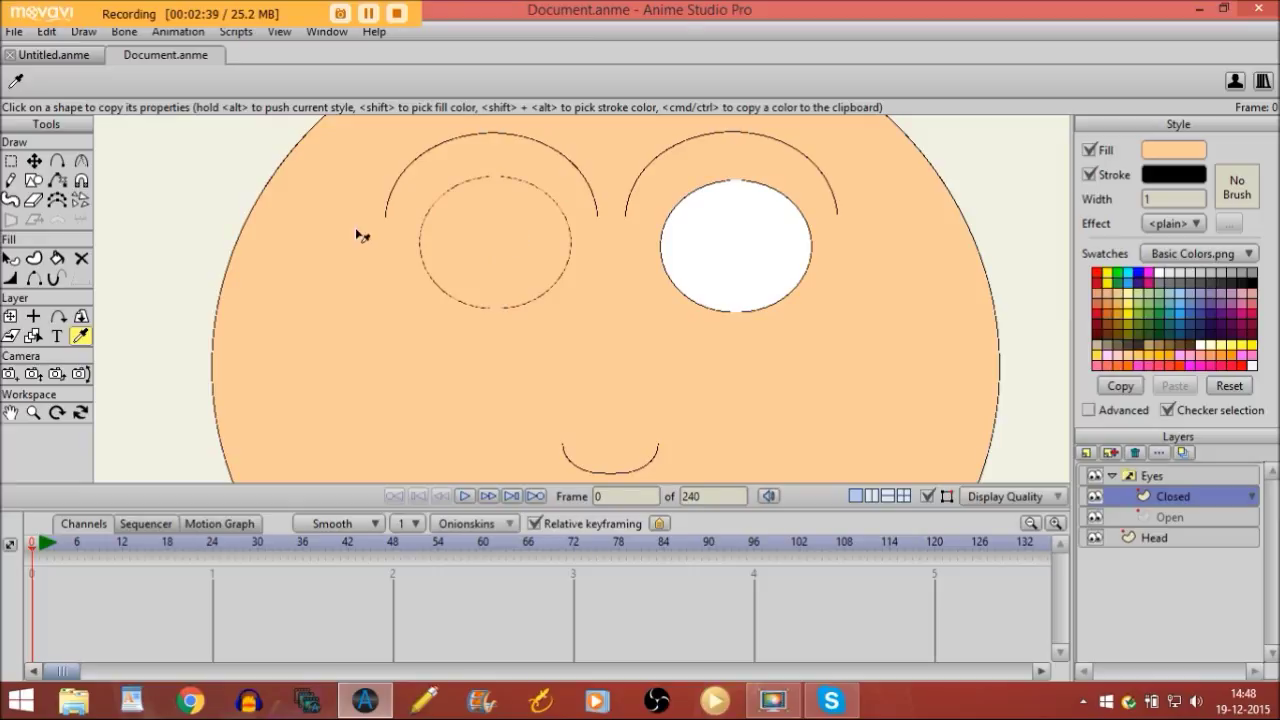
Step: Recolour the right eye's white oval on the Closed layer with the head's skin tone using the Eyedropper
left_click(11, 260)
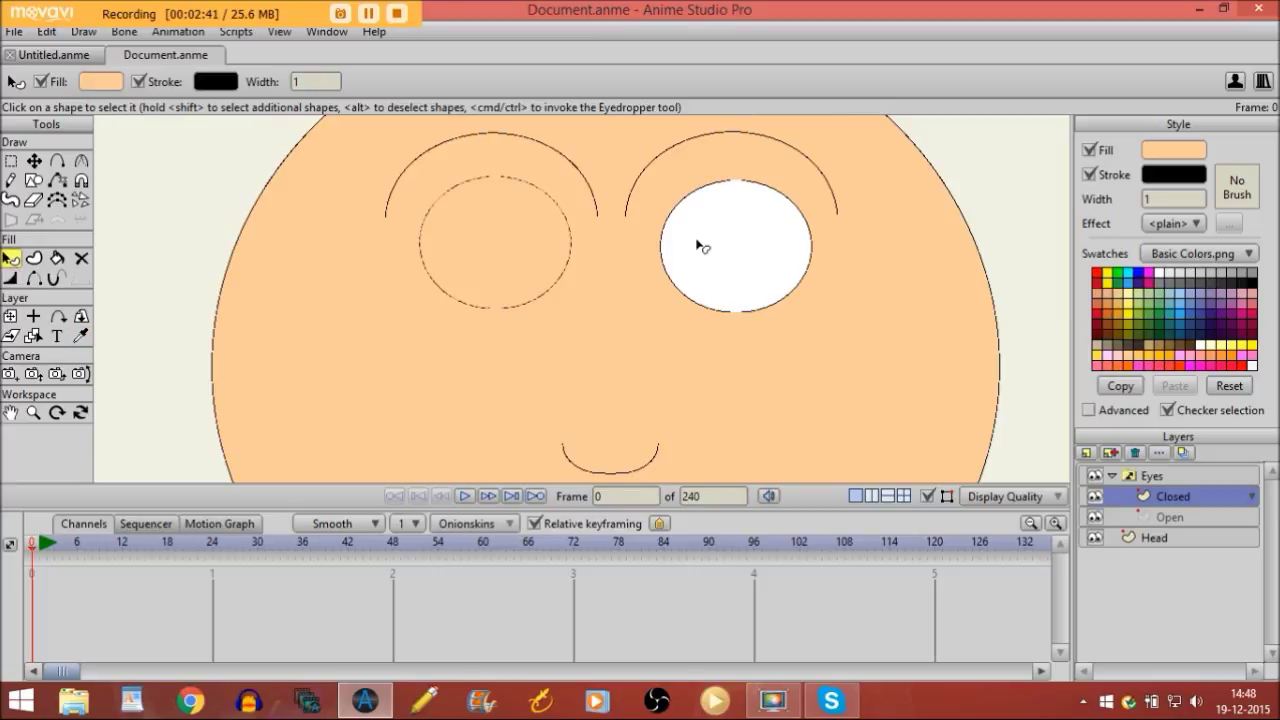
left_click(704, 247)
left_click(81, 337)
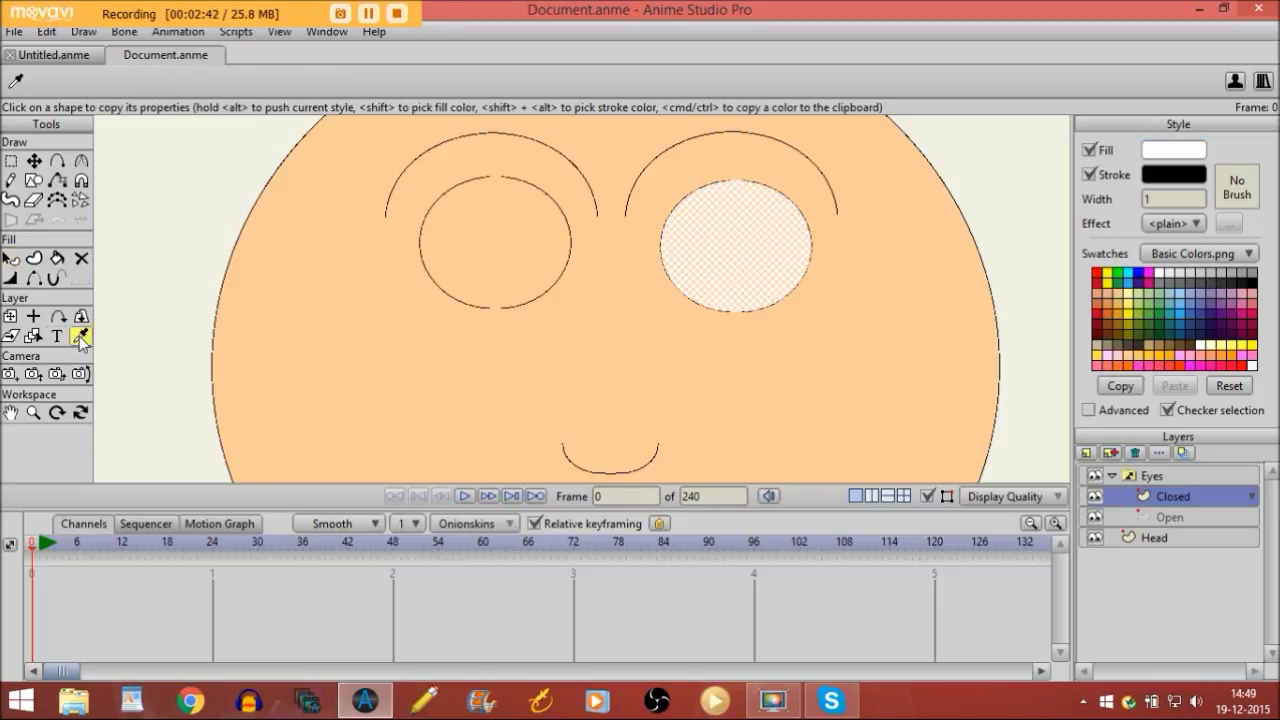
left_click(444, 357)
left_click(11, 260)
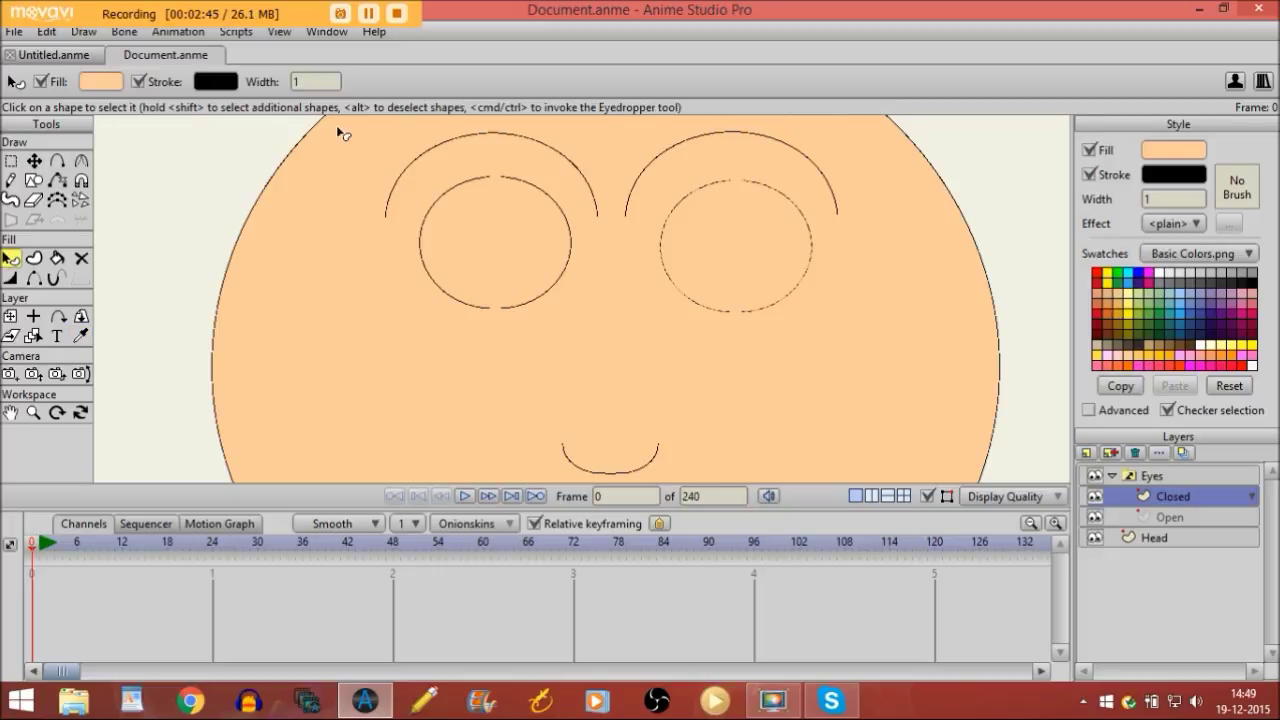
Step: Draw a straight horizontal line across the middle of the left eye and restore its outer corner to a curvature of about 0.48
left_click(58, 162)
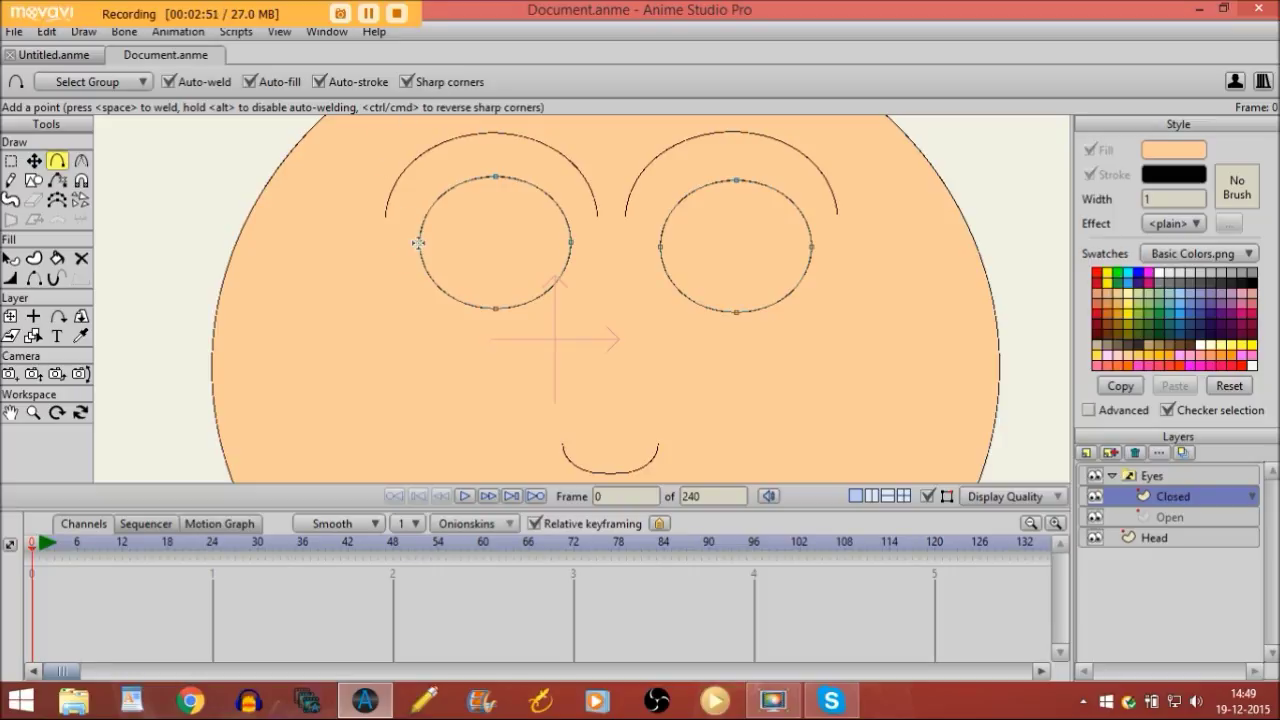
left_click_drag(420, 242, 568, 243)
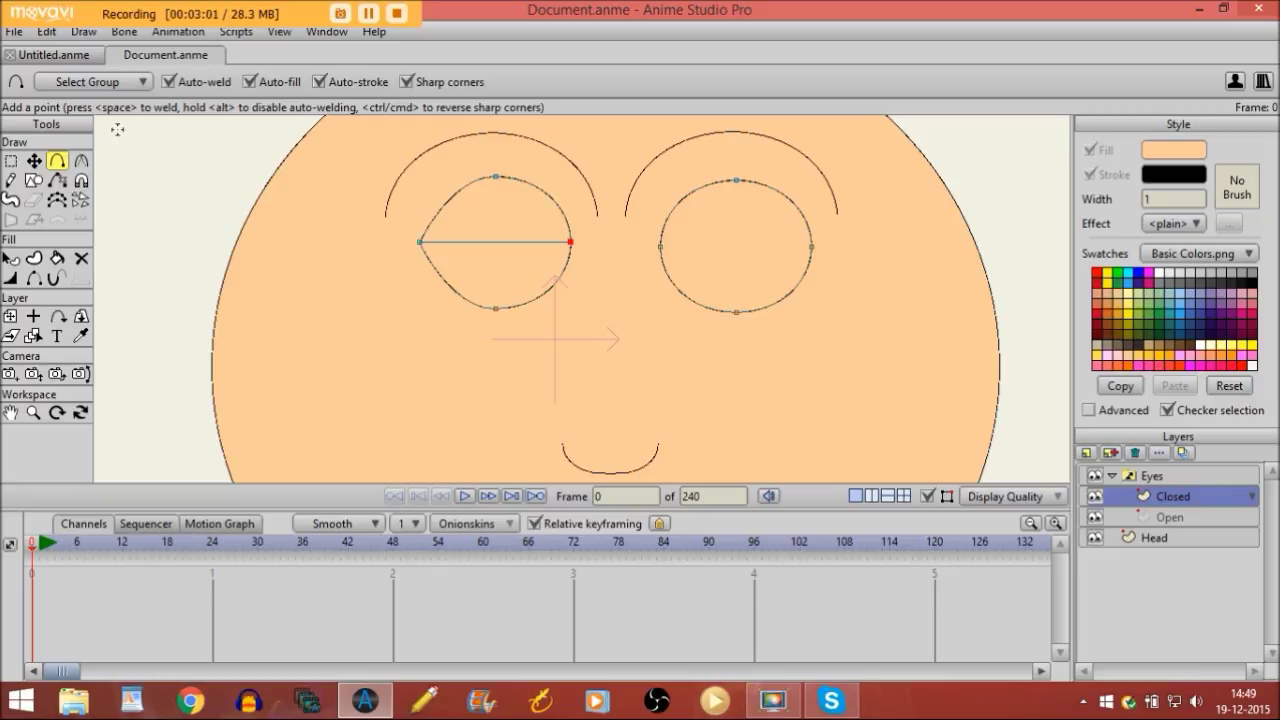
left_click(80, 161)
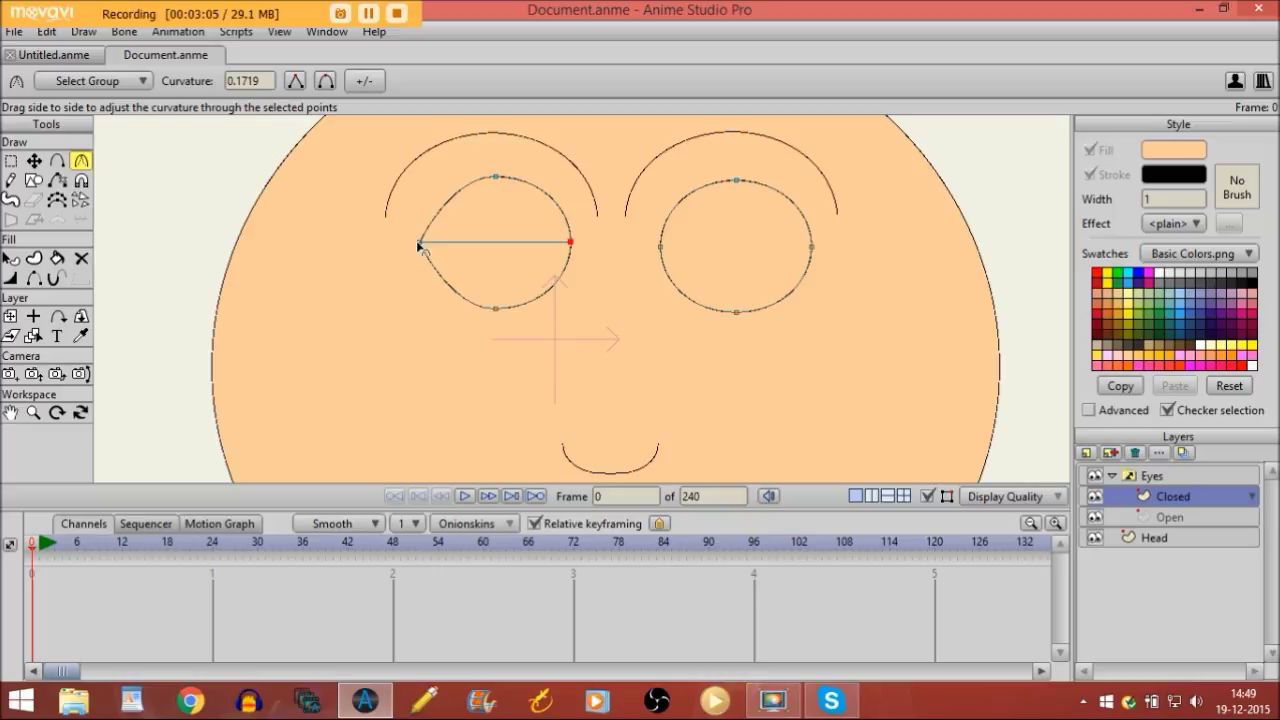
left_click_drag(419, 244, 738, 307)
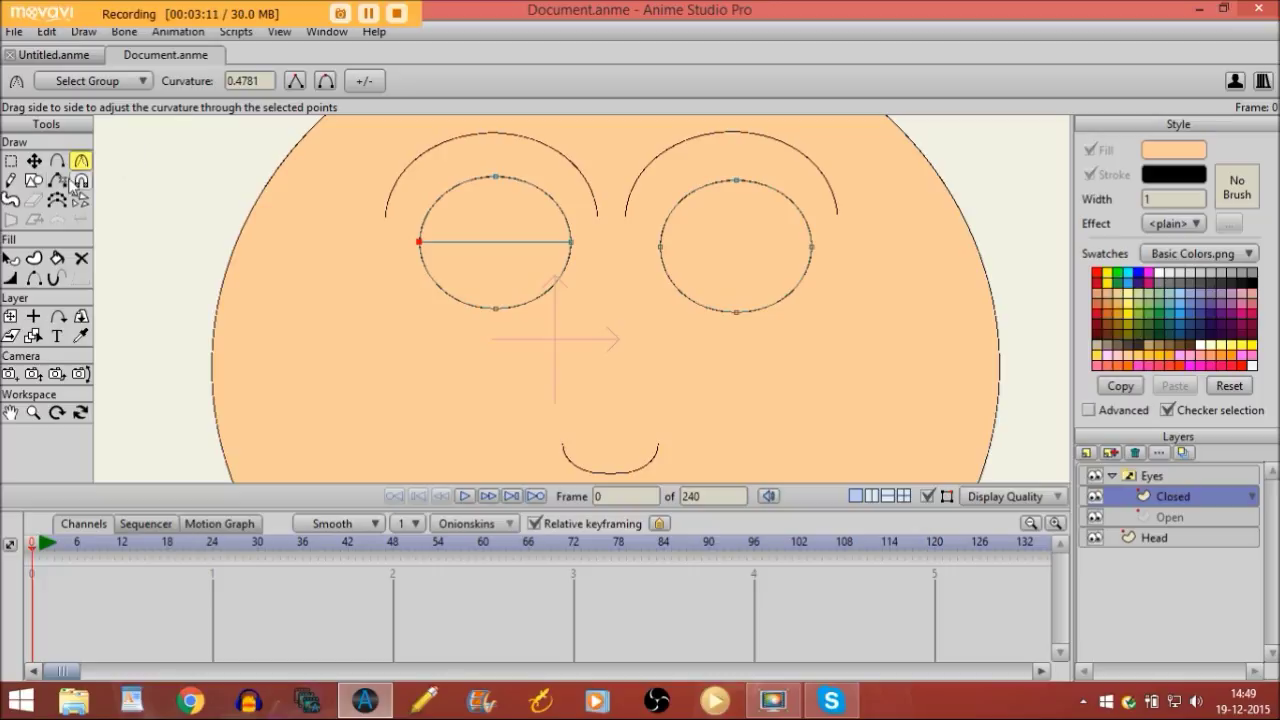
Step: Apply a black stroke to the horizontal eyelid line of the left eye using the Paint Bucket's Stroke option
left_click(33, 412)
left_click_drag(468, 344, 520, 320)
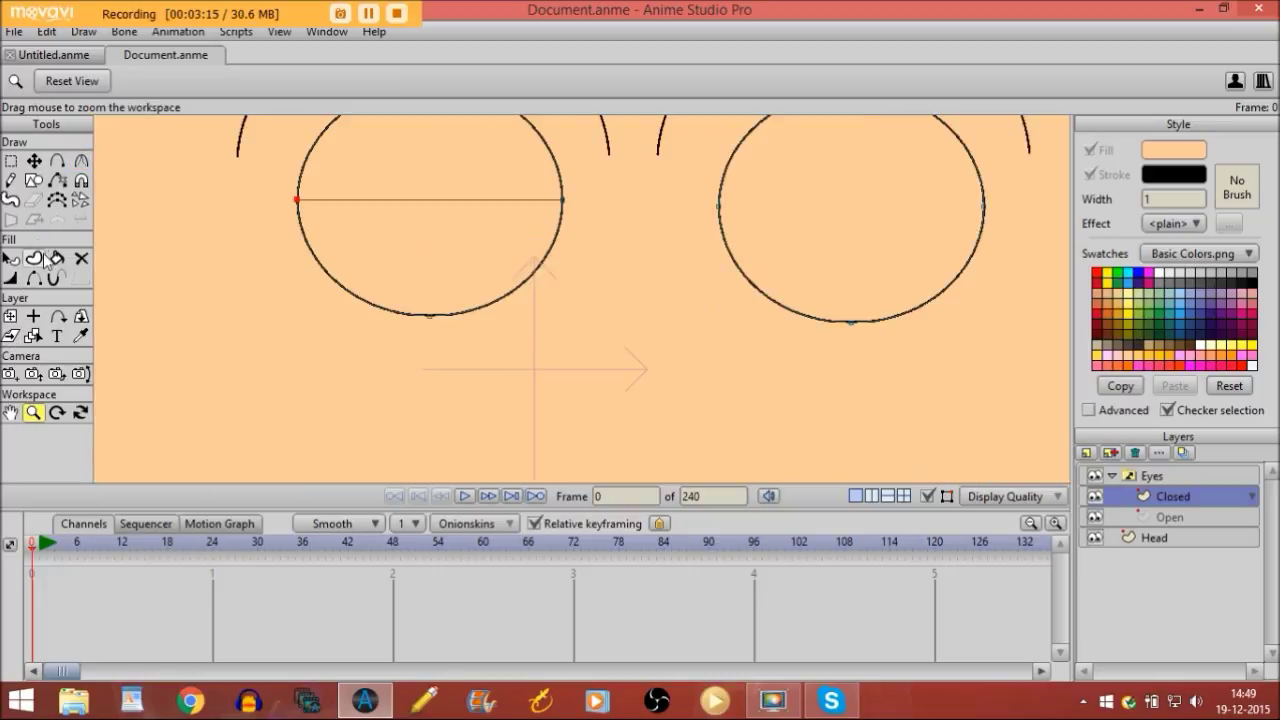
left_click(57, 258)
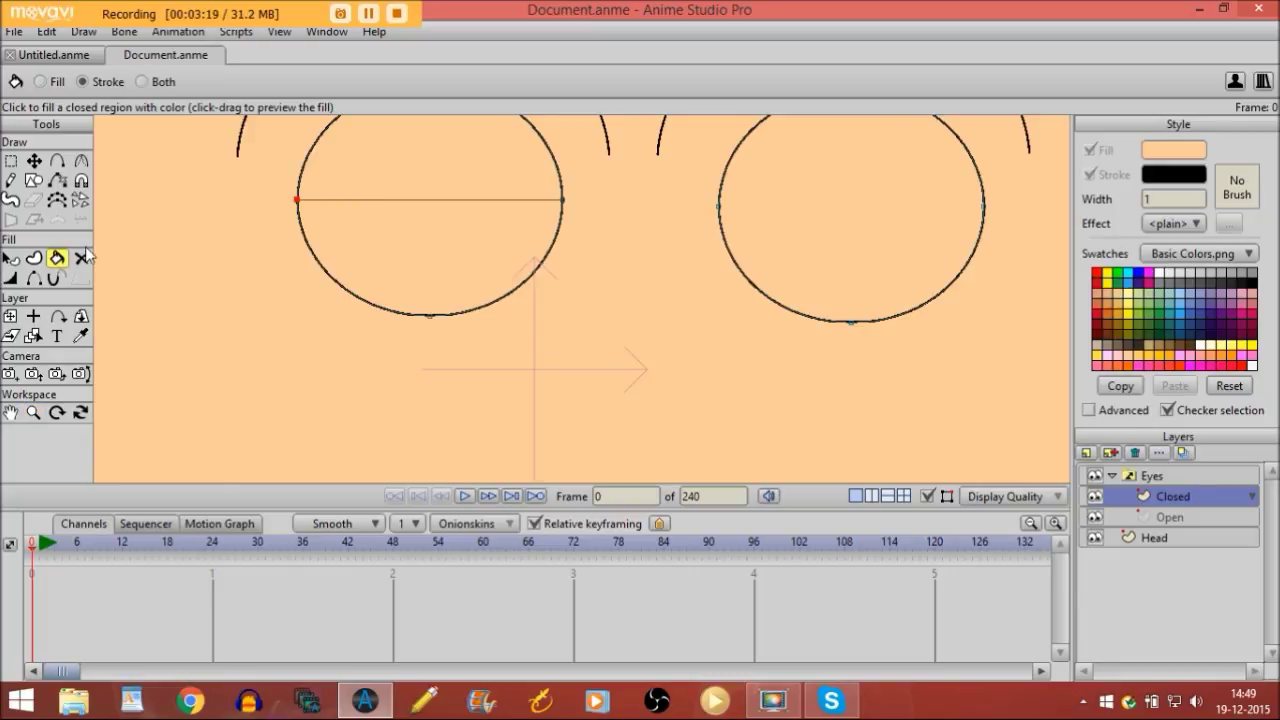
left_click(398, 201)
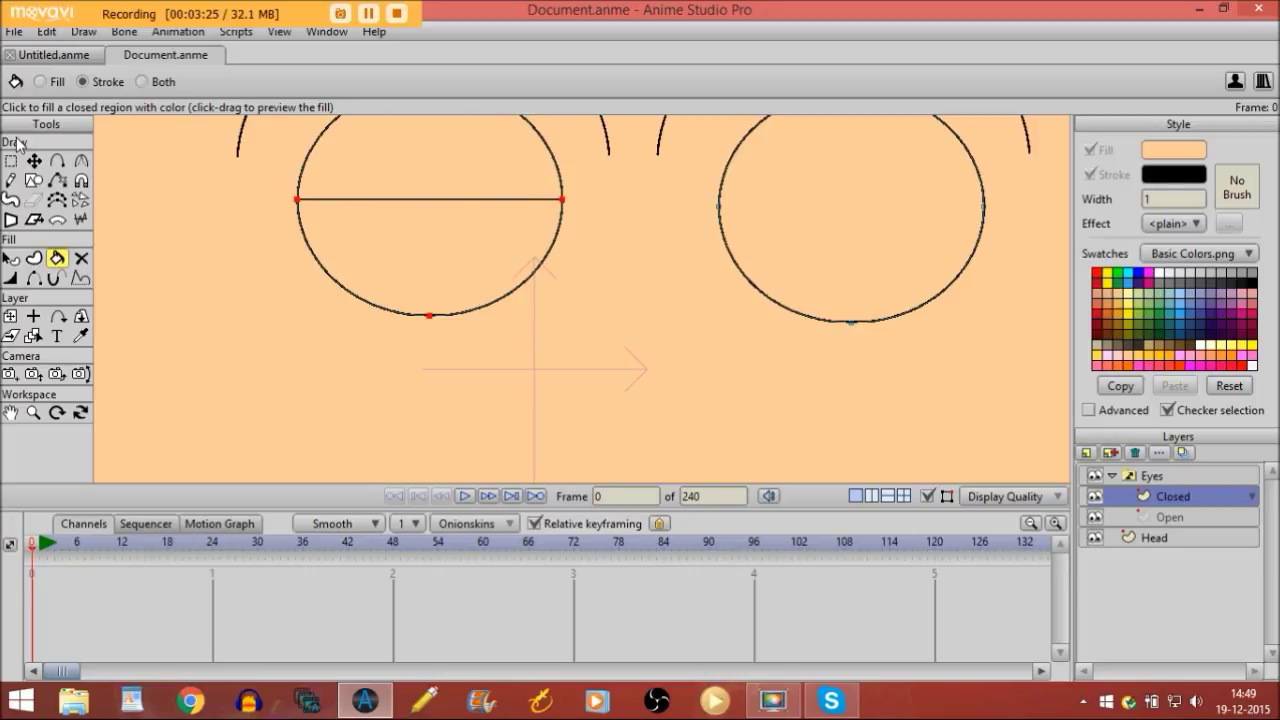
Step: Add a black-stroked horizontal eyelid line across the right eye, and restore its inner corner to a curvature of about 0.53
left_click(57, 160)
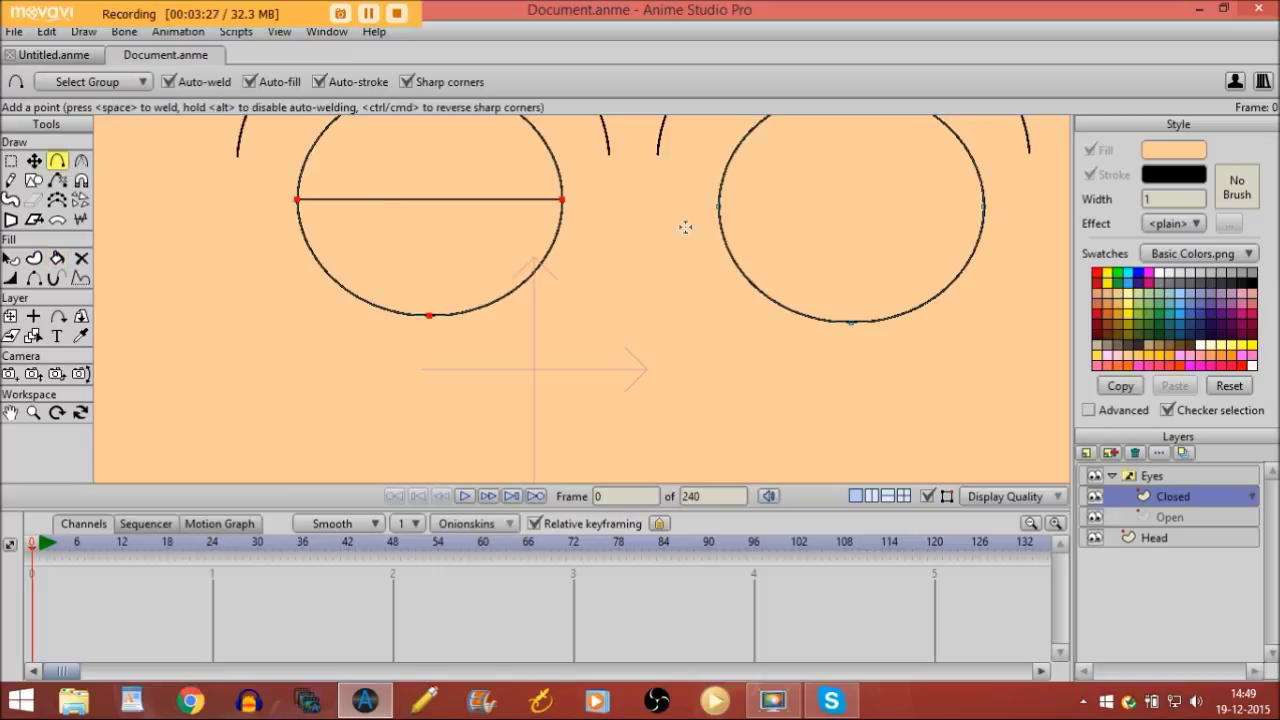
left_click_drag(722, 205, 985, 205)
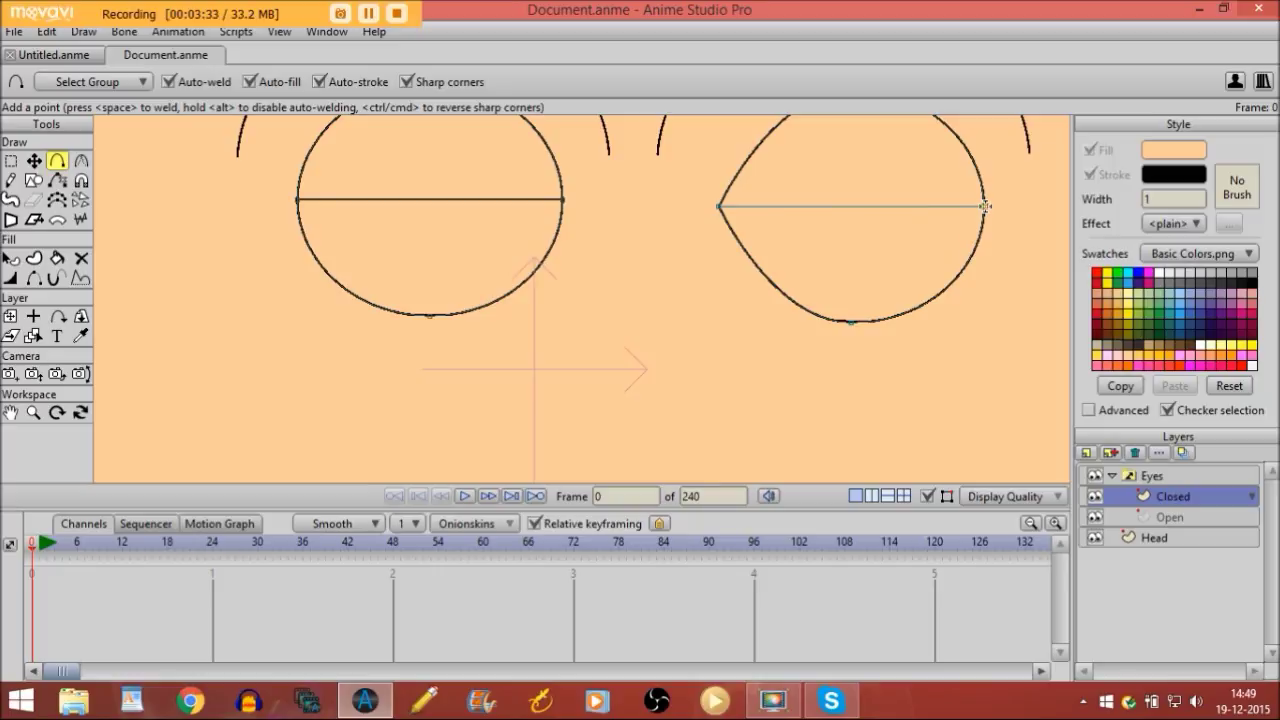
left_click(81, 160)
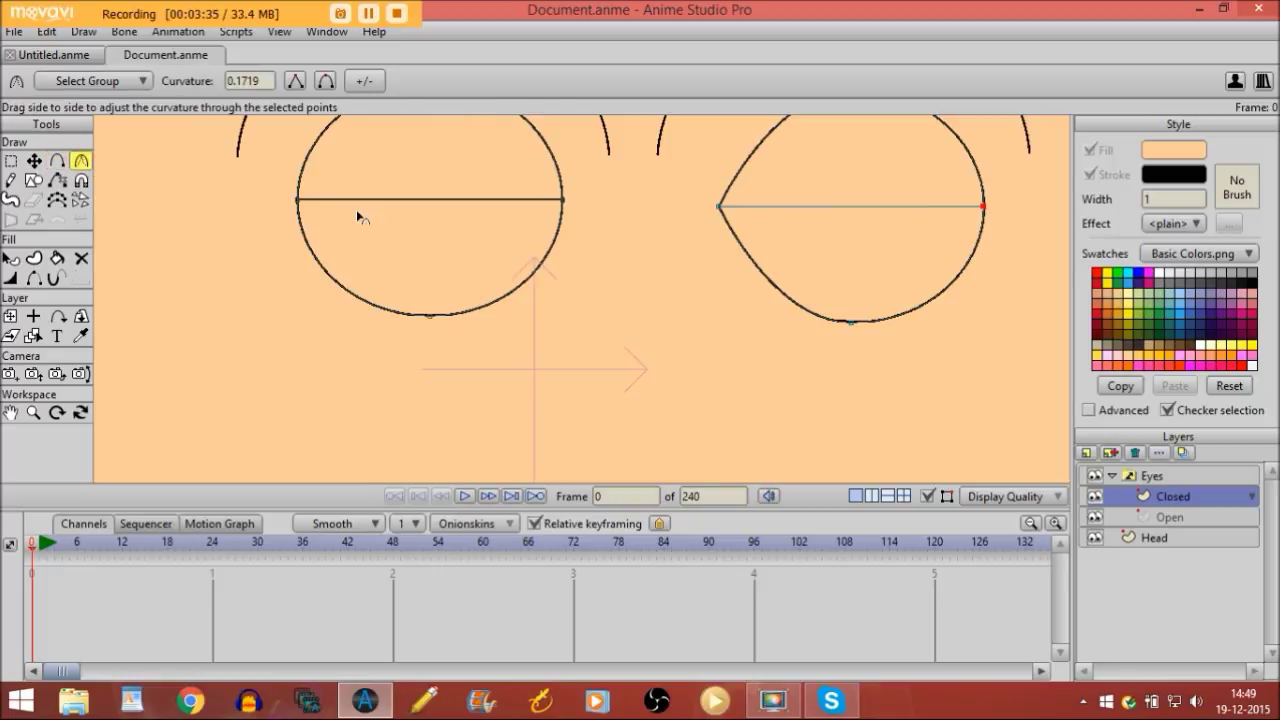
left_click(718, 206)
left_click_drag(766, 206, 800, 222)
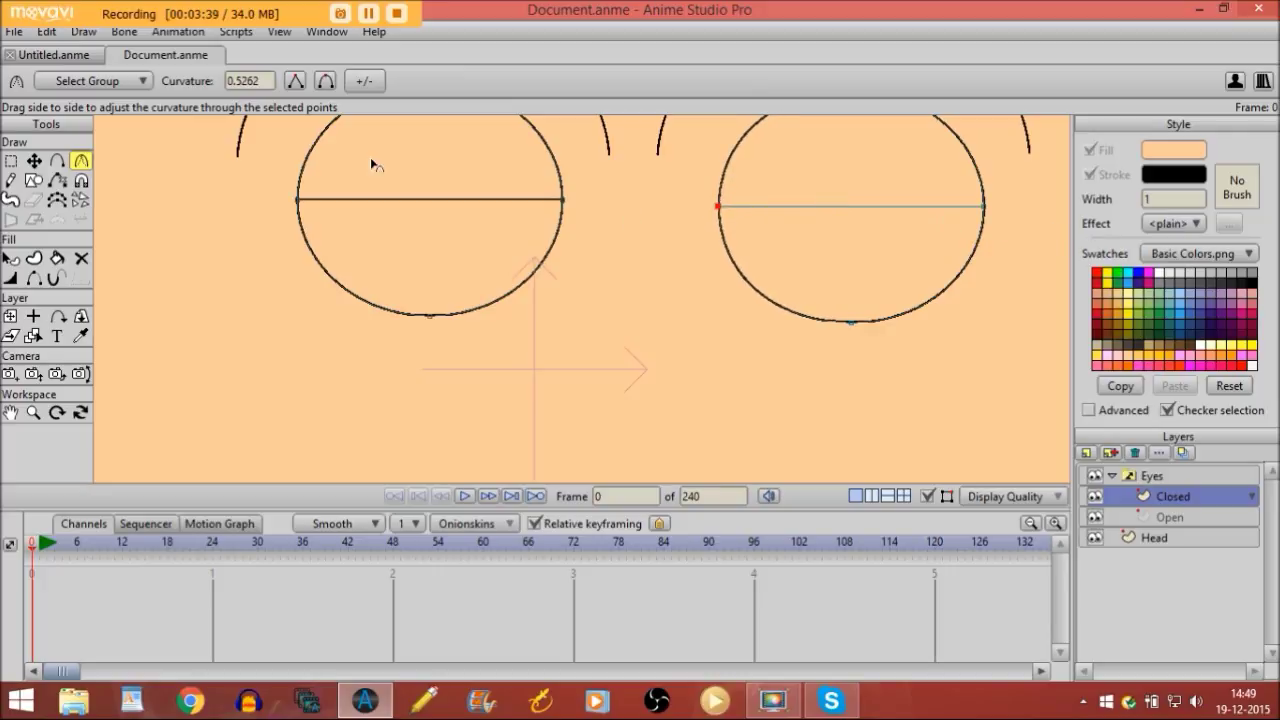
left_click(57, 258)
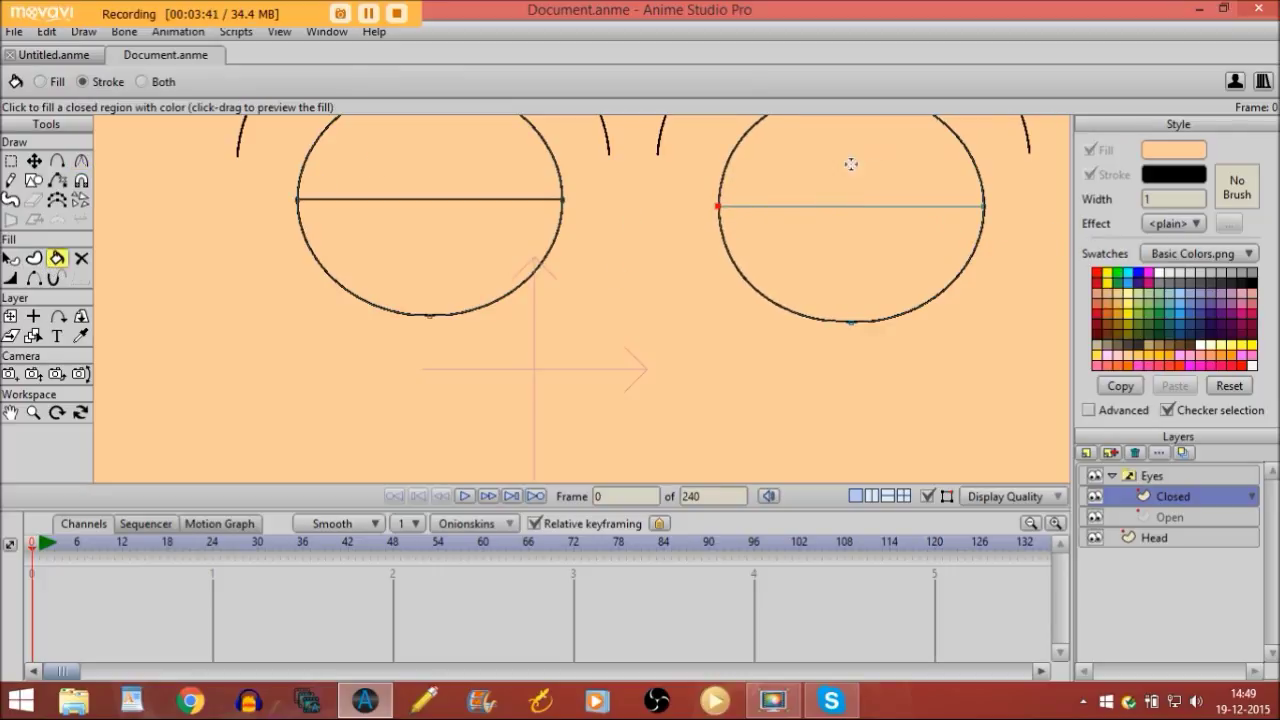
left_click(829, 208)
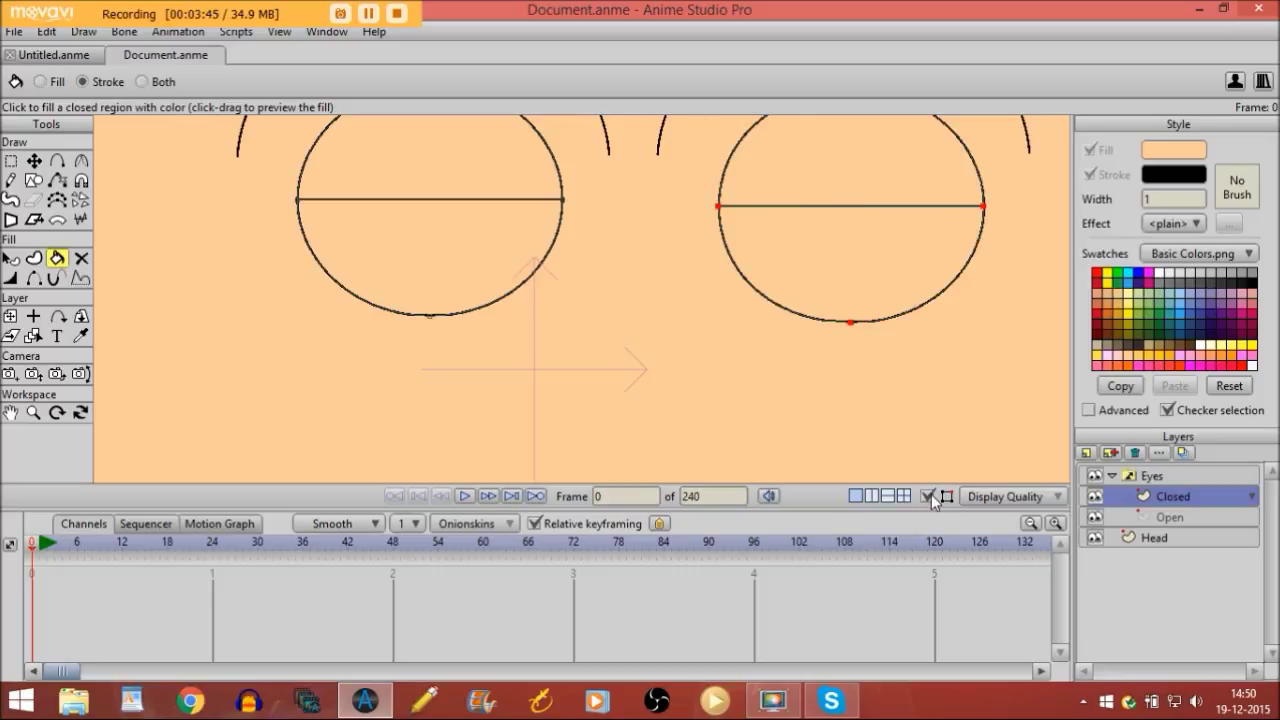
Step: Switch the Eyes layer to its Open drawing at frame 0 and collapse the Eyes group
left_click(1128, 476)
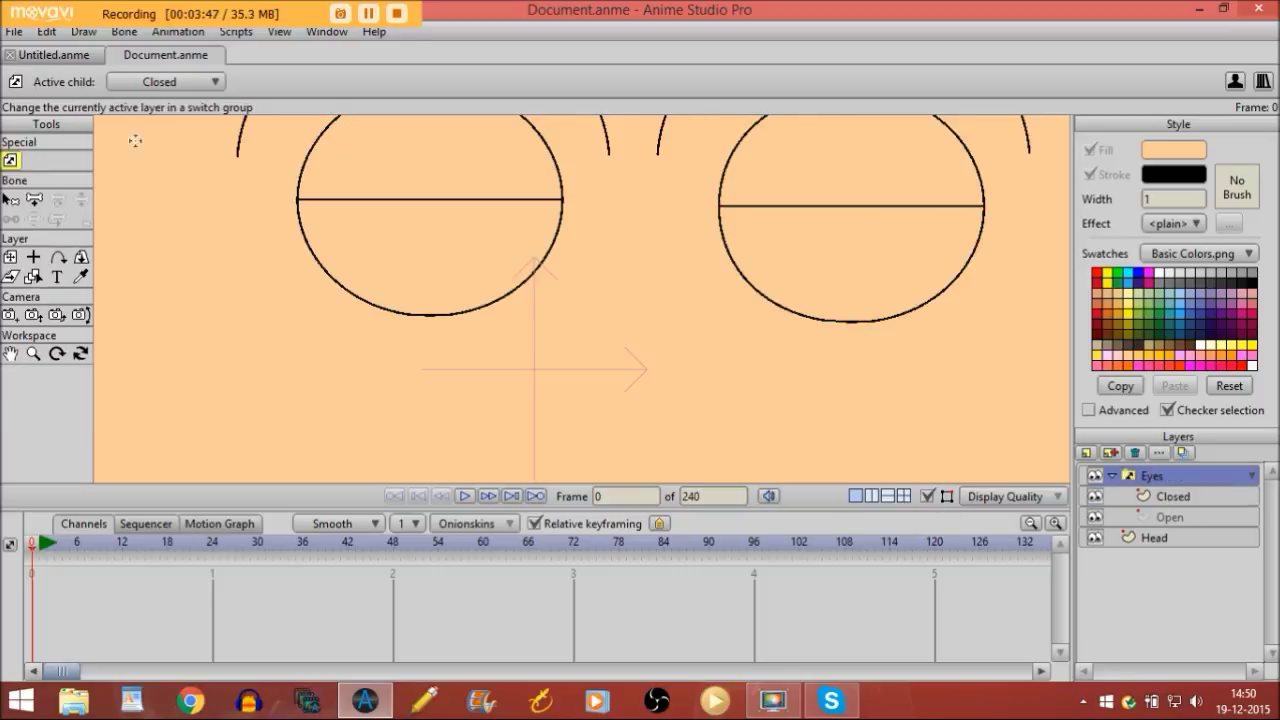
left_click(33, 353)
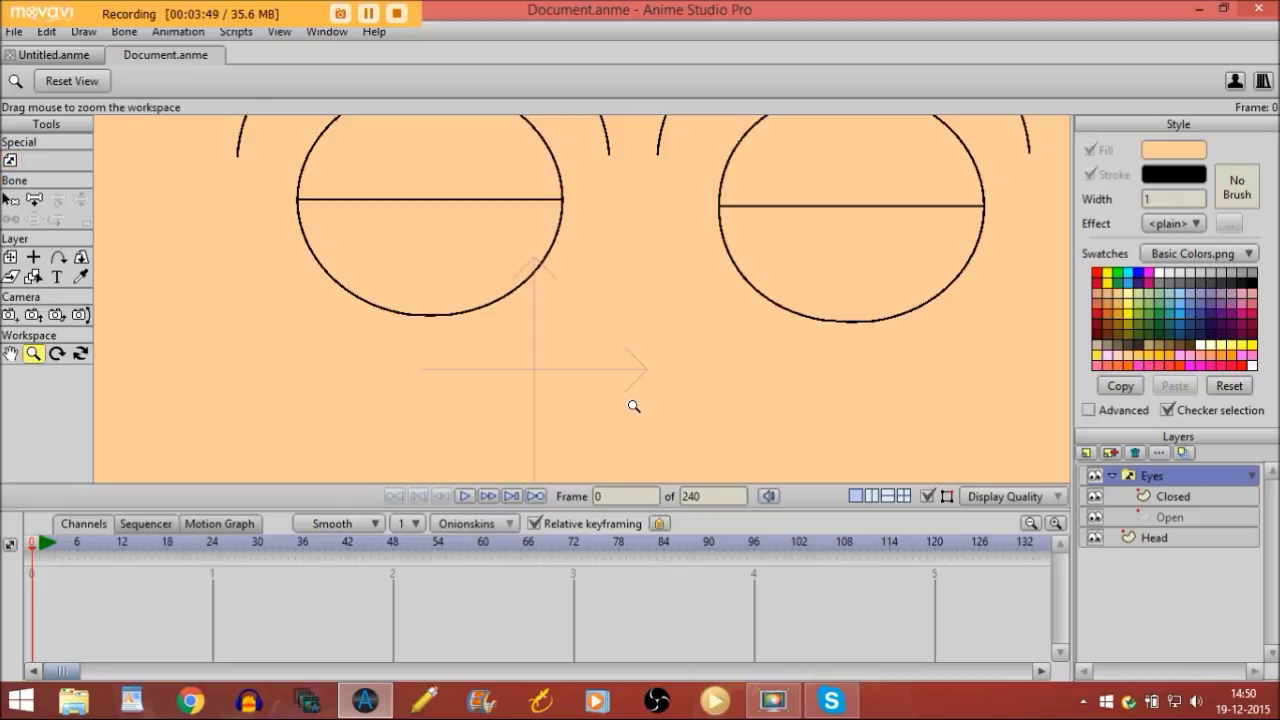
left_click_drag(632, 406, 363, 360)
left_click_drag(624, 283, 1050, 300)
right_click(1166, 474)
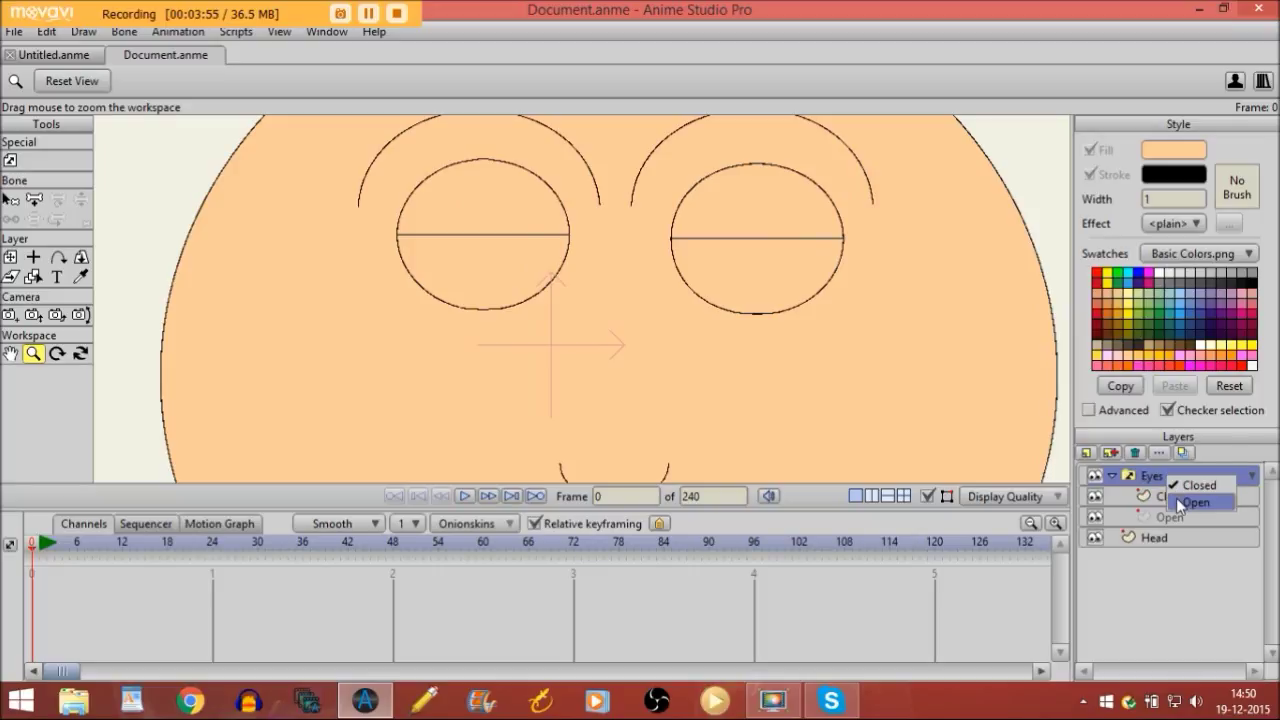
left_click(1195, 502)
key("Delete")
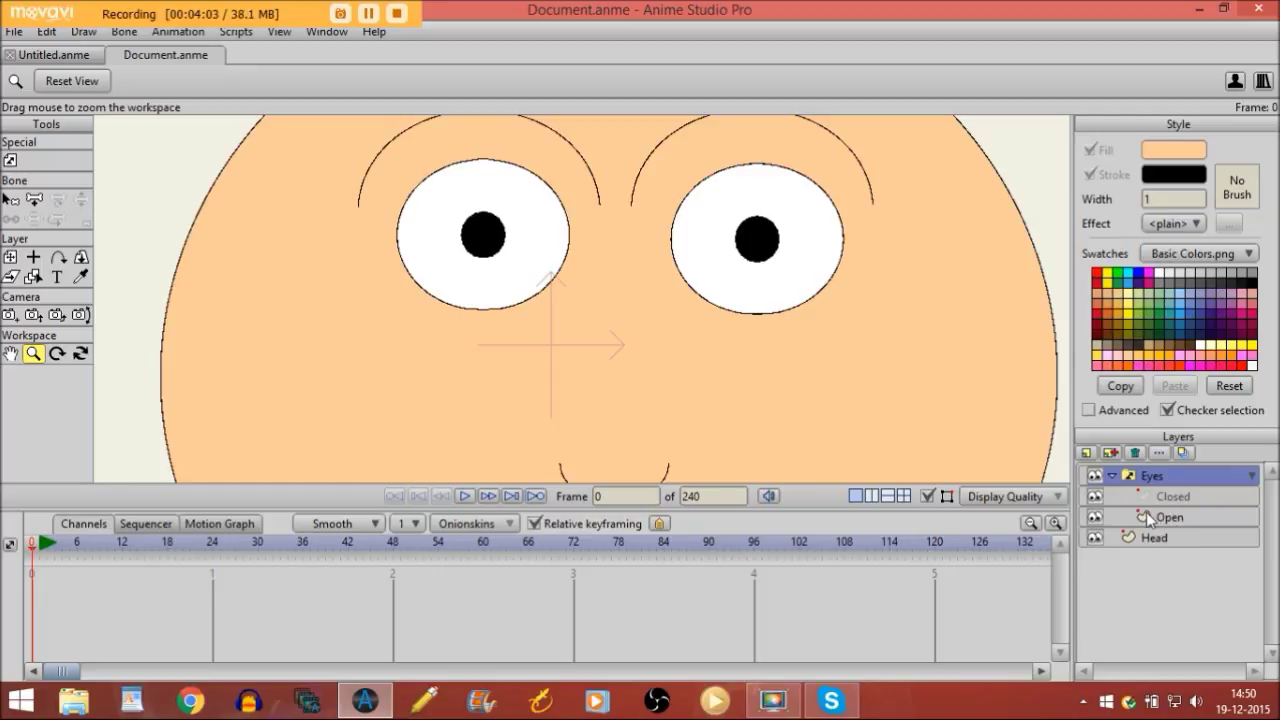
left_click(1112, 476)
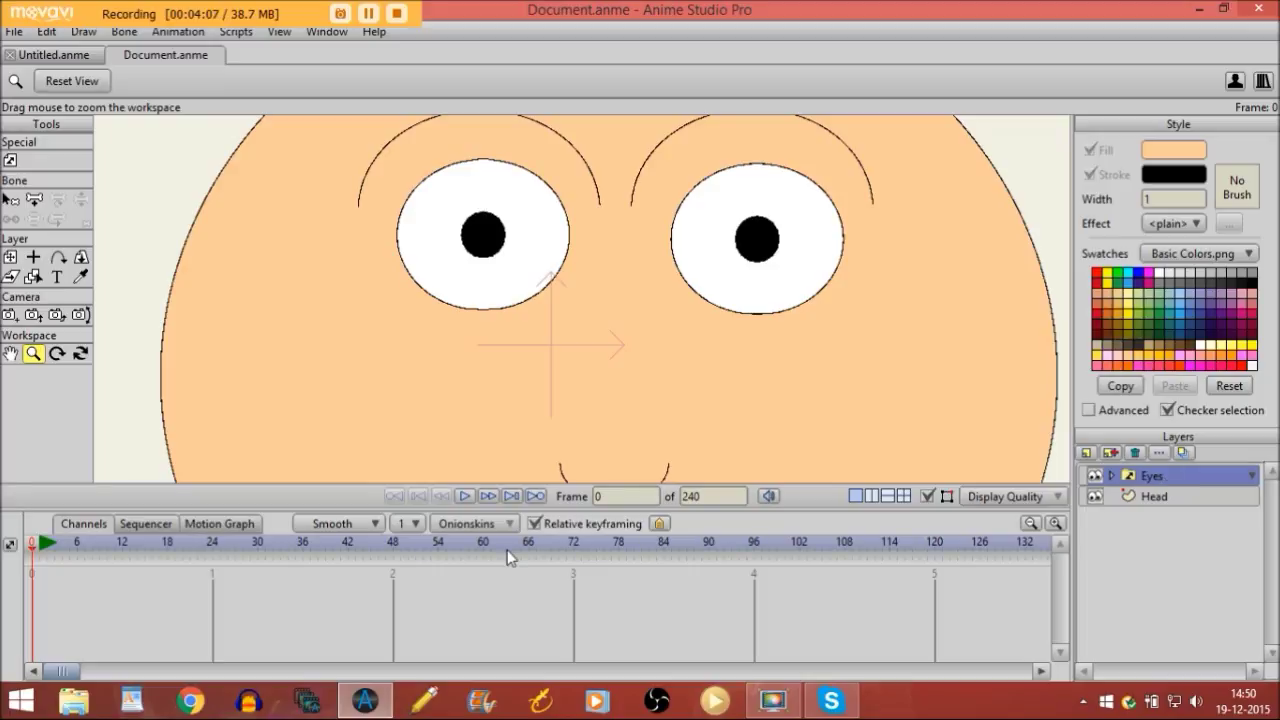
Step: Switch the Eyes layer to its Closed drawing at frame 72
left_click(574, 548)
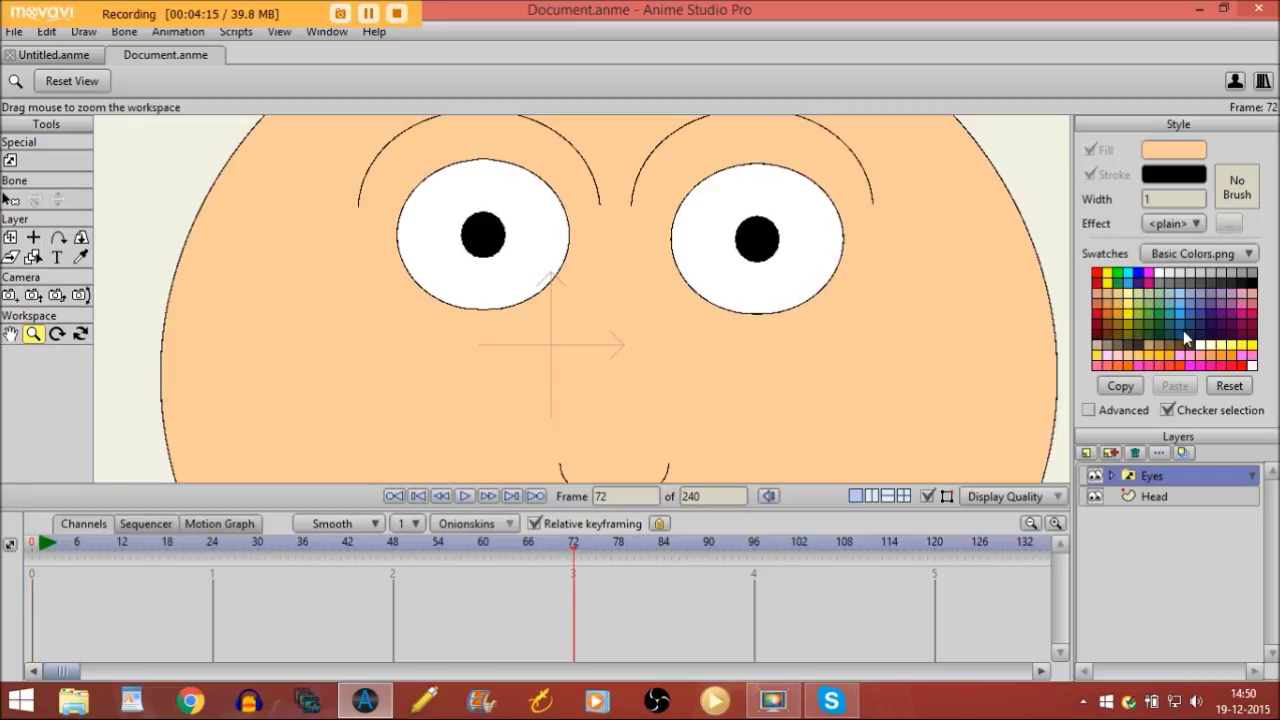
left_click(1147, 478)
left_click(1169, 482)
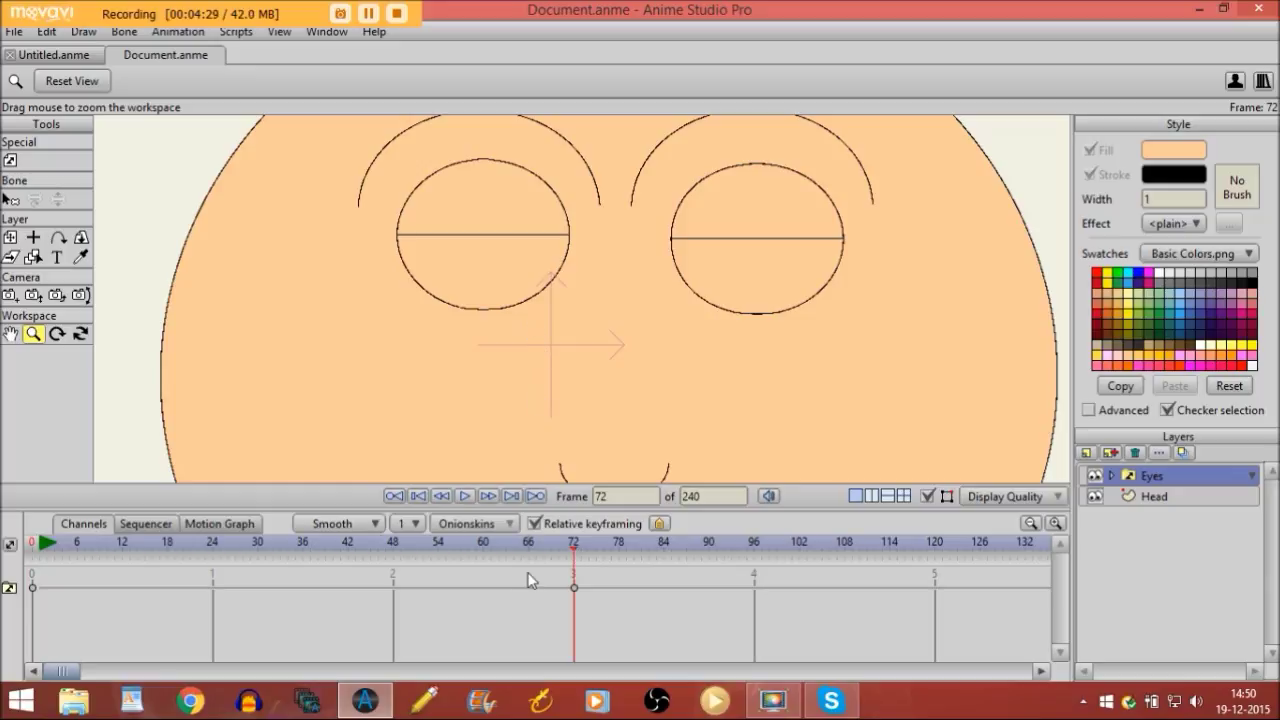
Step: Switch the Eyes layer back to its Open drawing at frame 75
left_click_drag(575, 553, 483, 556)
left_click_drag(612, 581, 577, 577)
key("Right")
key("Right")
key("Right")
right_click(1158, 481)
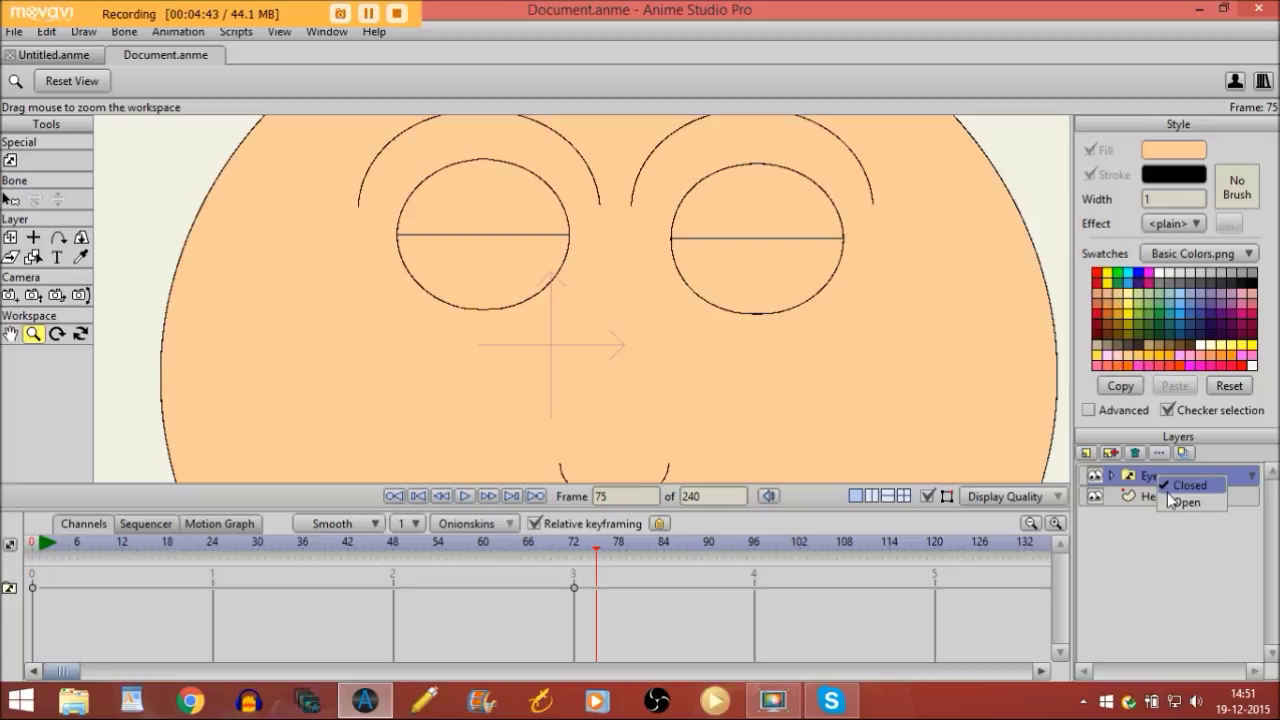
left_click(1172, 503)
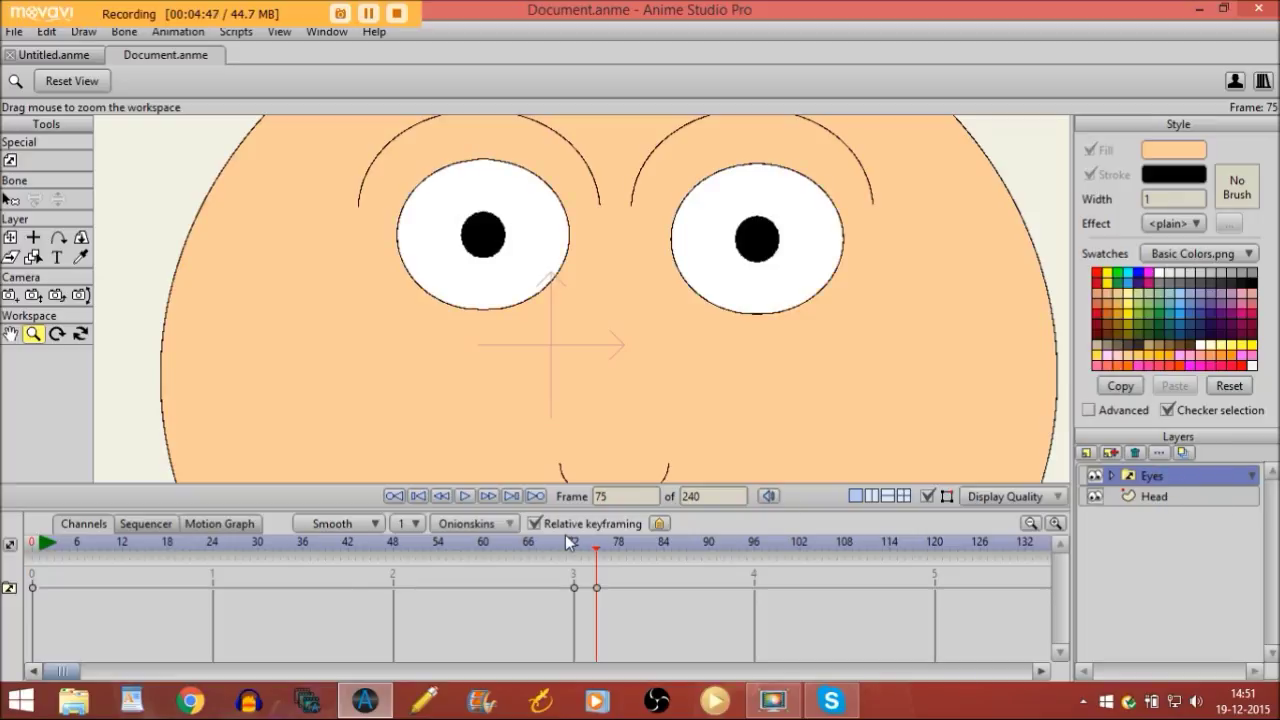
Step: Play the animation from frame 33 to review the blink
left_click(279, 545)
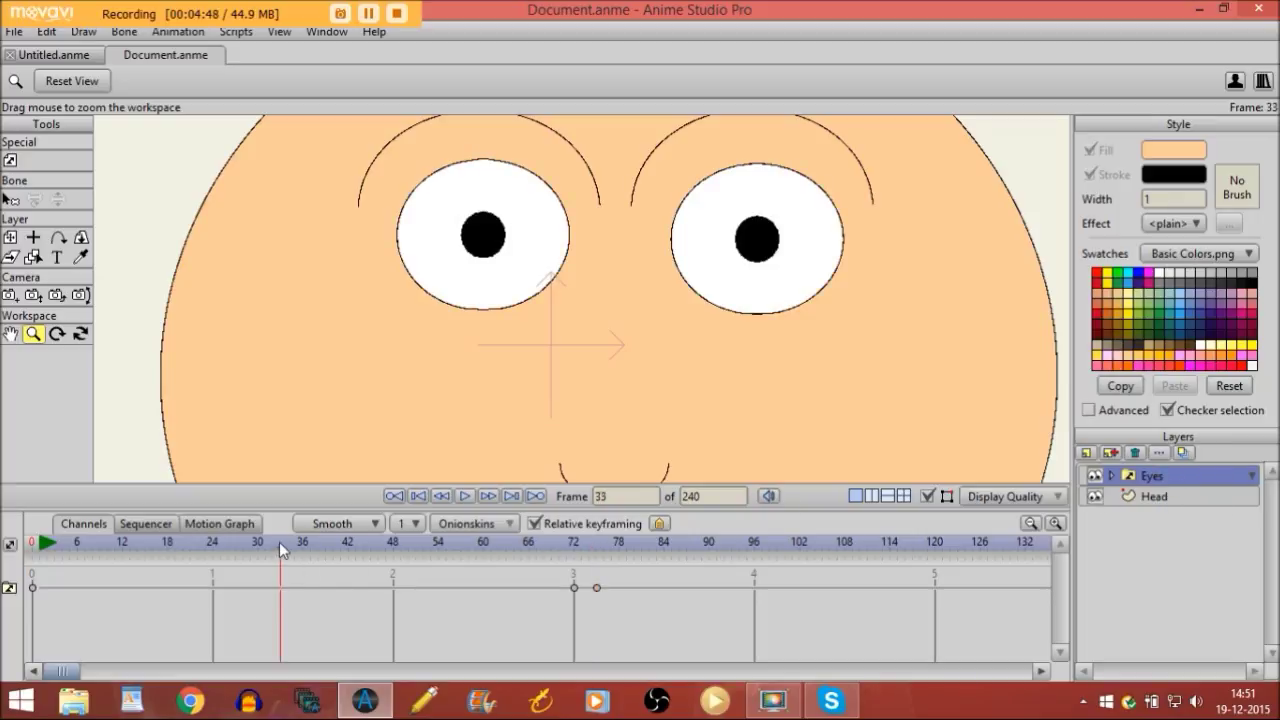
left_click(465, 496)
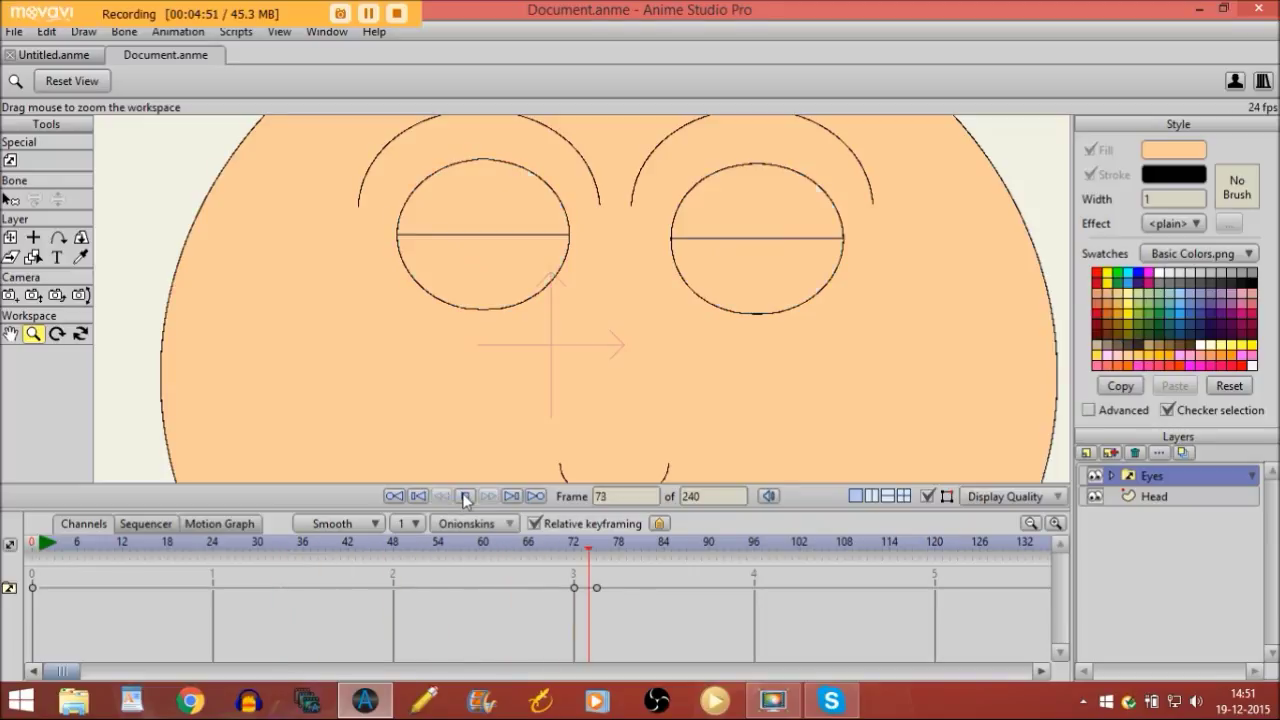
key("space")
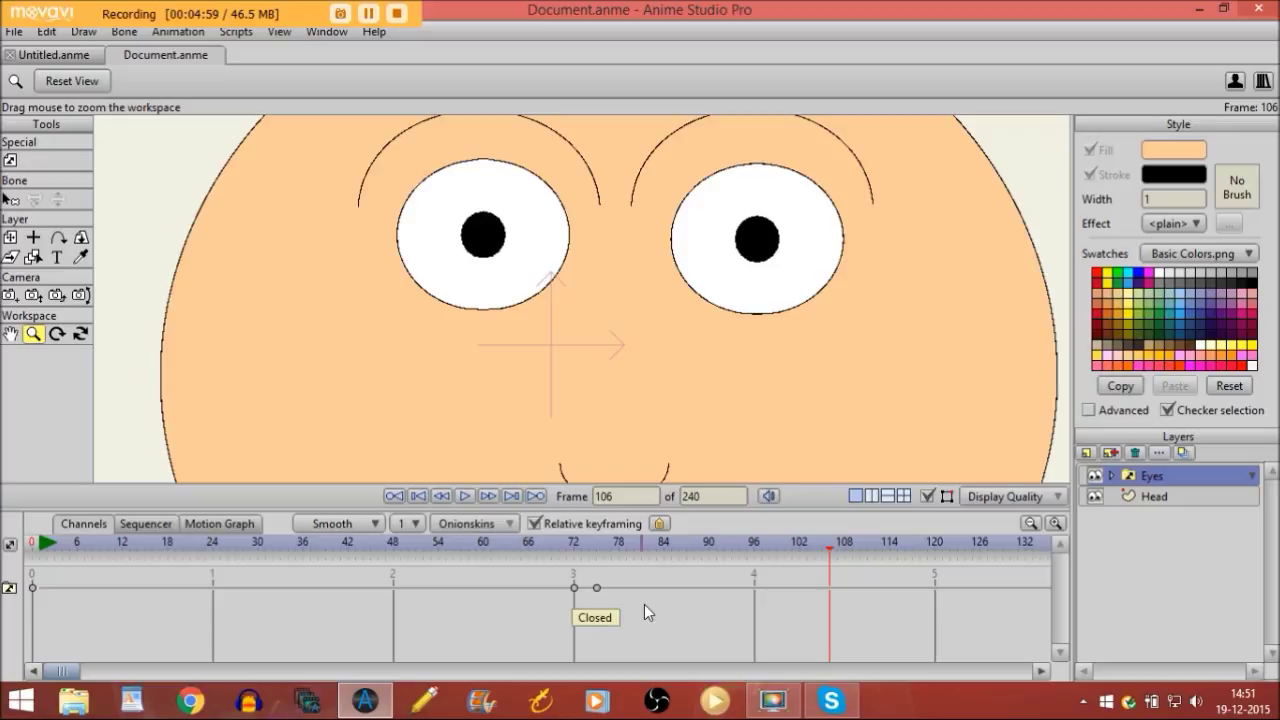
Step: Delete the blink keyframes at frames 72 and 75, and delete the Eyes switch layer at frame 0
left_click_drag(644, 604, 508, 570)
key("Delete")
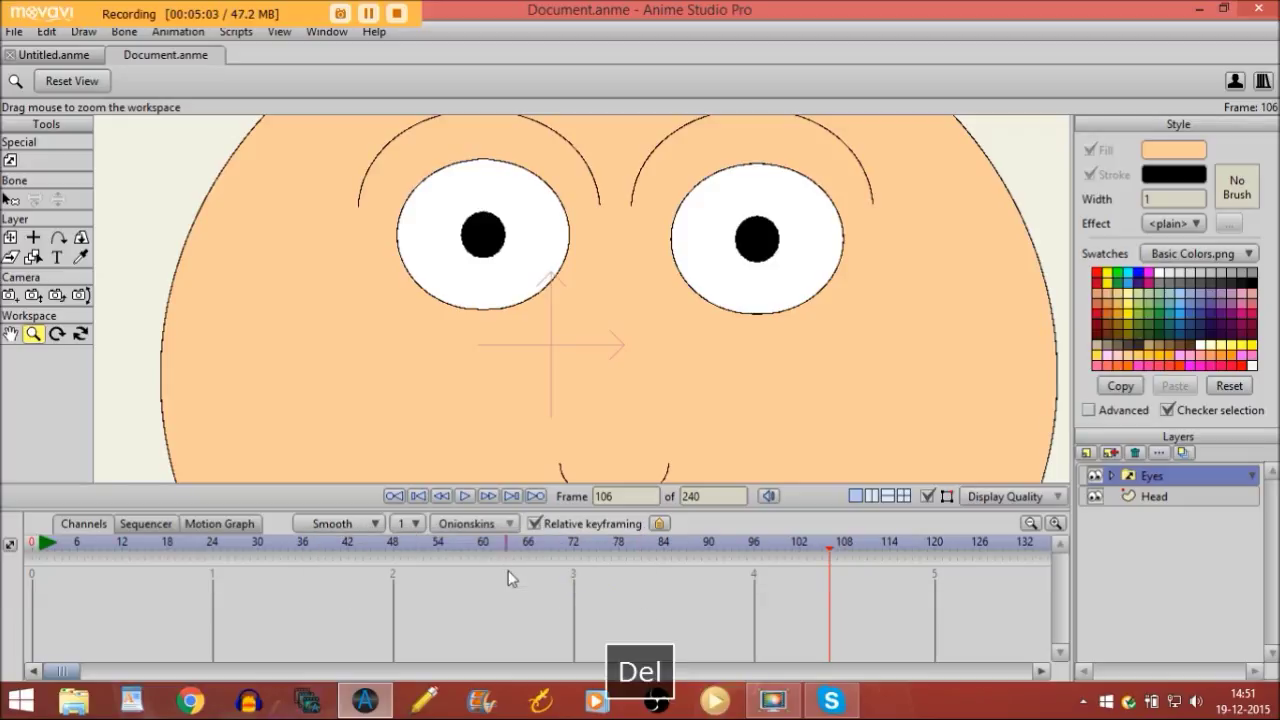
left_click(421, 494)
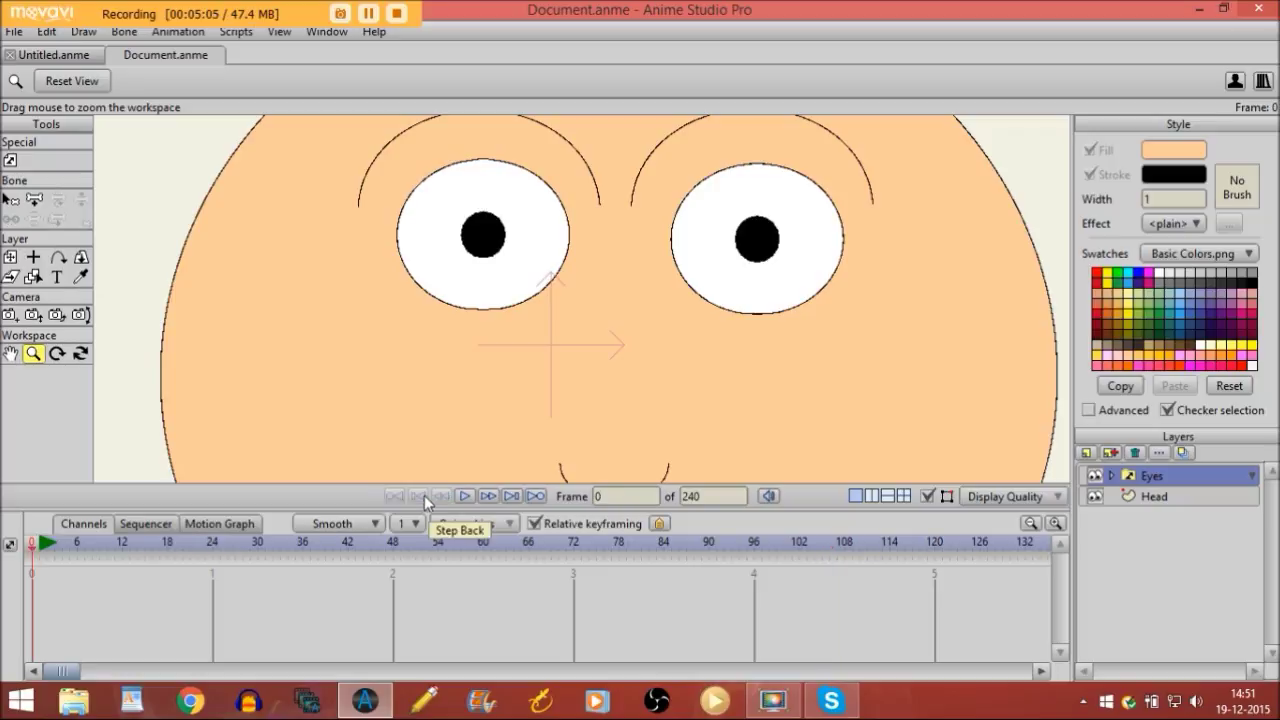
left_click(1136, 455)
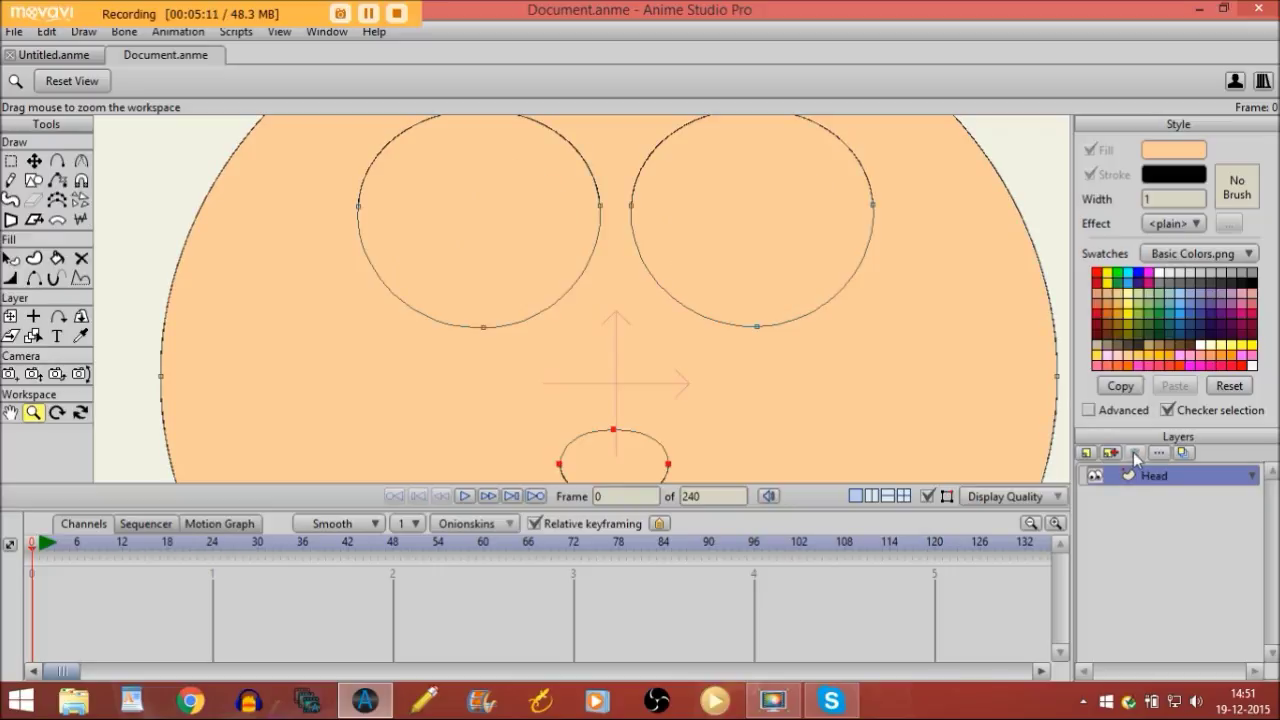
key("Delete")
Step: Add a new bone layer above the Head layer and name it Eyes
left_click(1088, 453)
left_click(1094, 521)
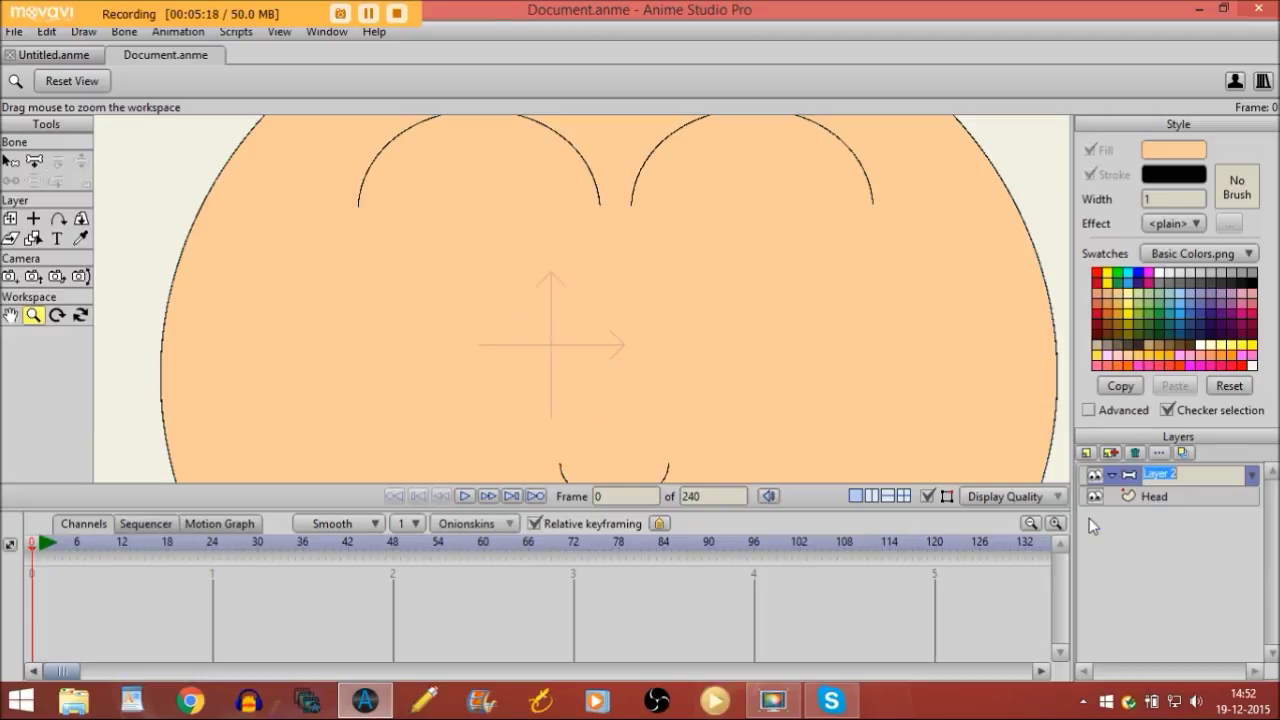
type("Eyes")
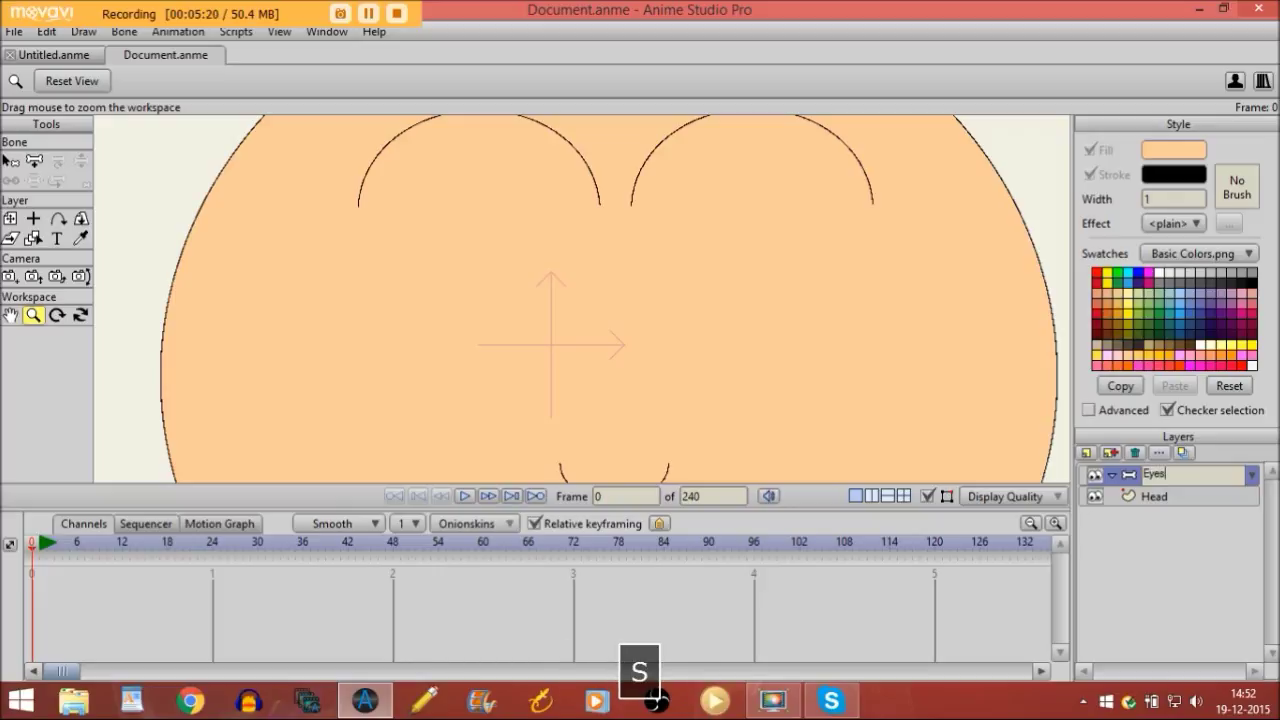
key("Return")
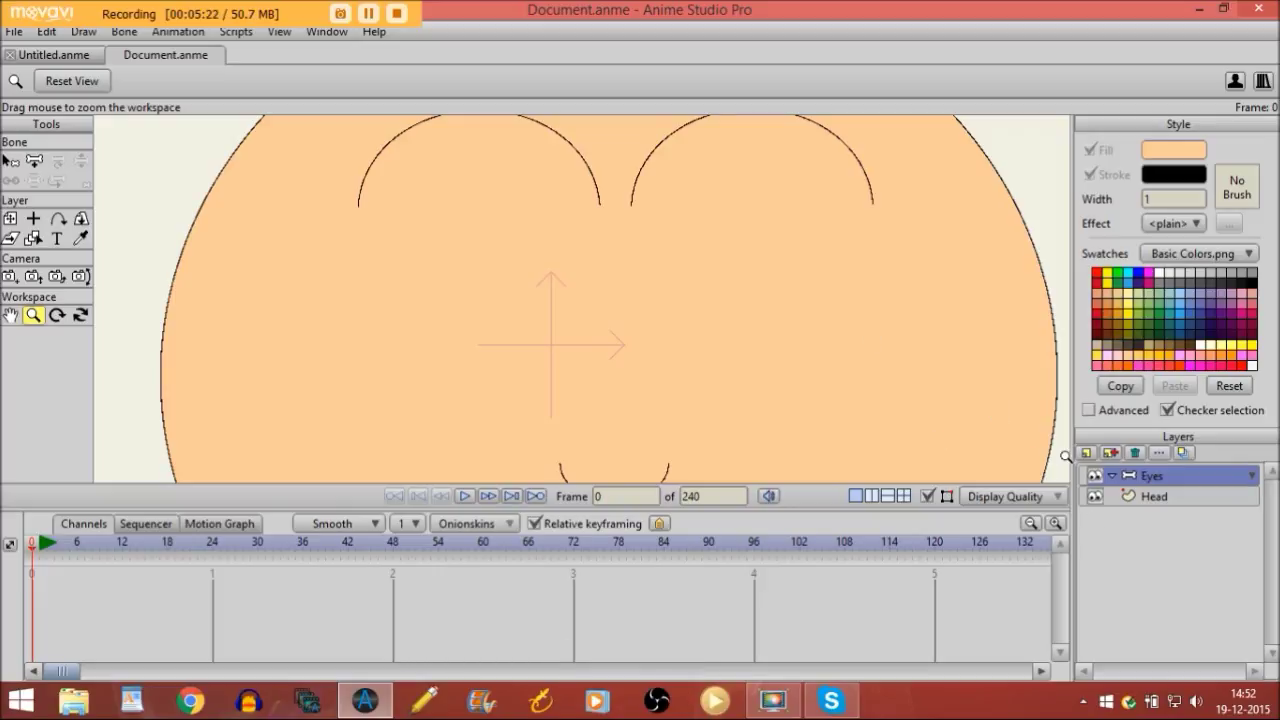
Step: Add a new vector layer named Eyes and place it inside the Eyes bone layer
left_click(1086, 454)
left_click(1088, 472)
type("Eye")
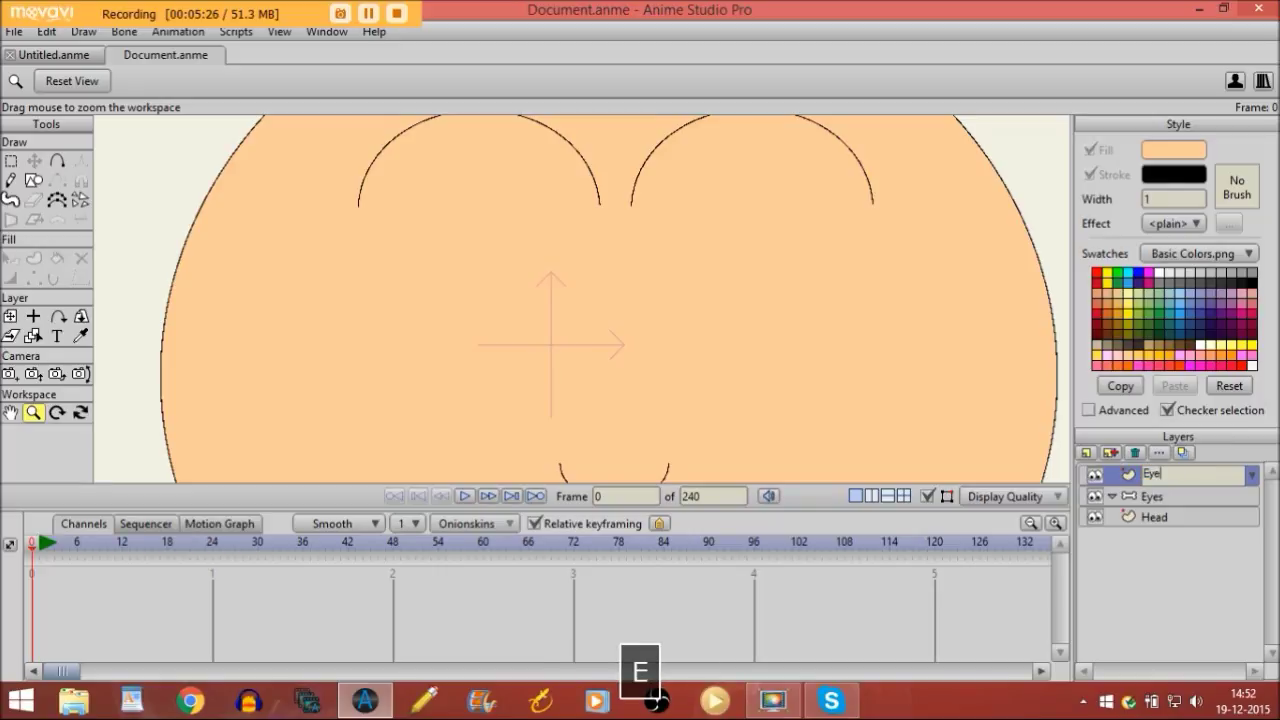
type("s")
key("Return")
left_click_drag(1146, 478, 1147, 497)
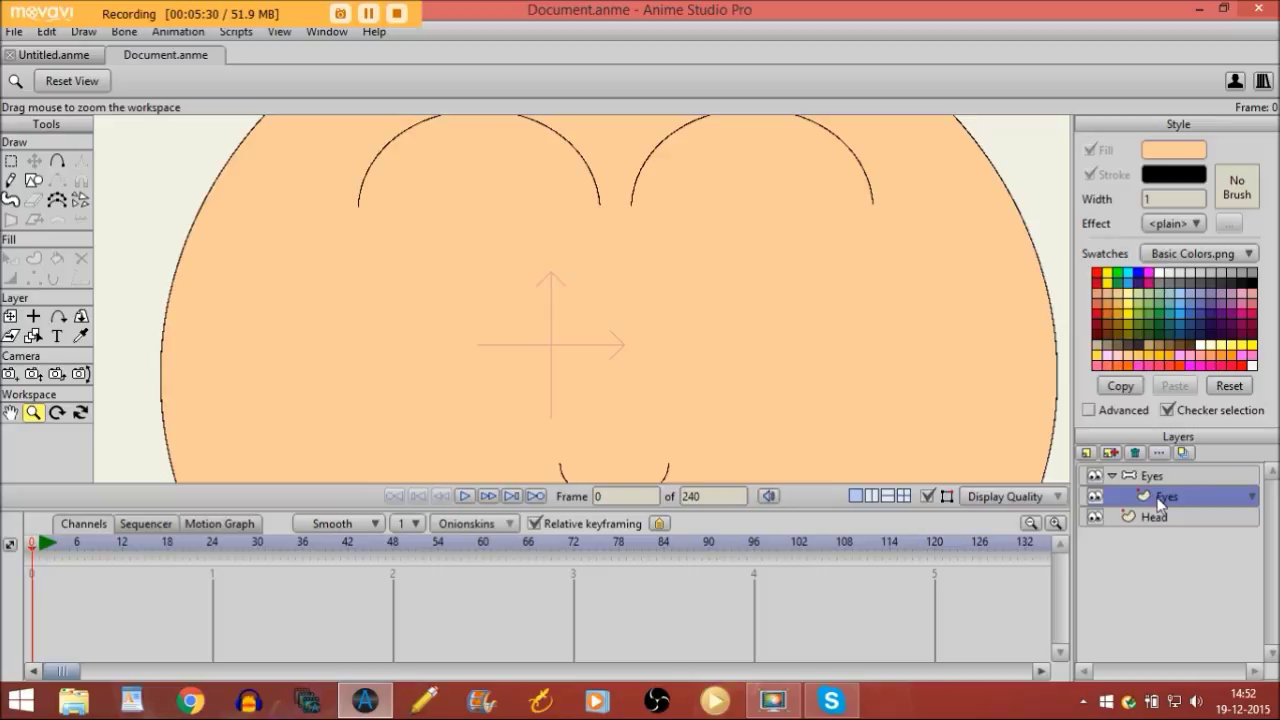
Step: Draw a wide oval eye outline below the left eyebrow on the Eyes vector layer, discarding the first narrow attempt
left_click(33, 181)
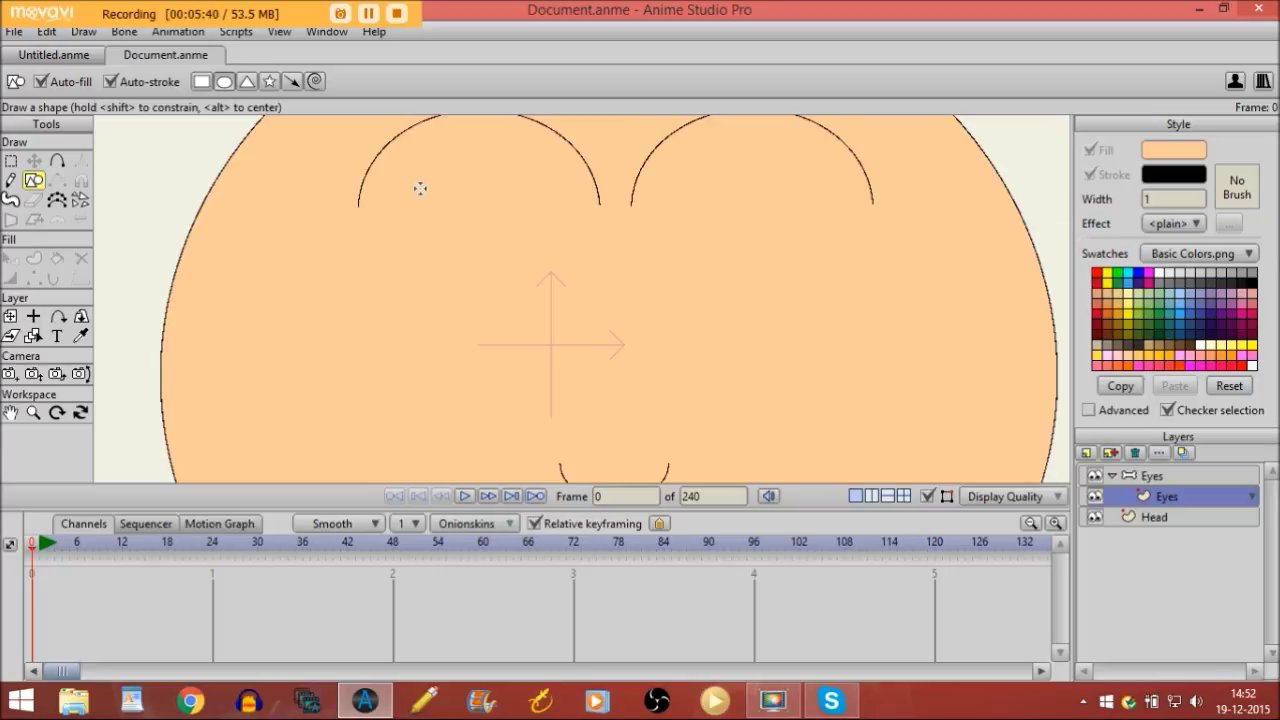
mouse_move(412, 182)
left_mouse_down()
mouse_move(506, 280)
mouse_move(571, 324)
mouse_move(495, 290)
left_mouse_up()
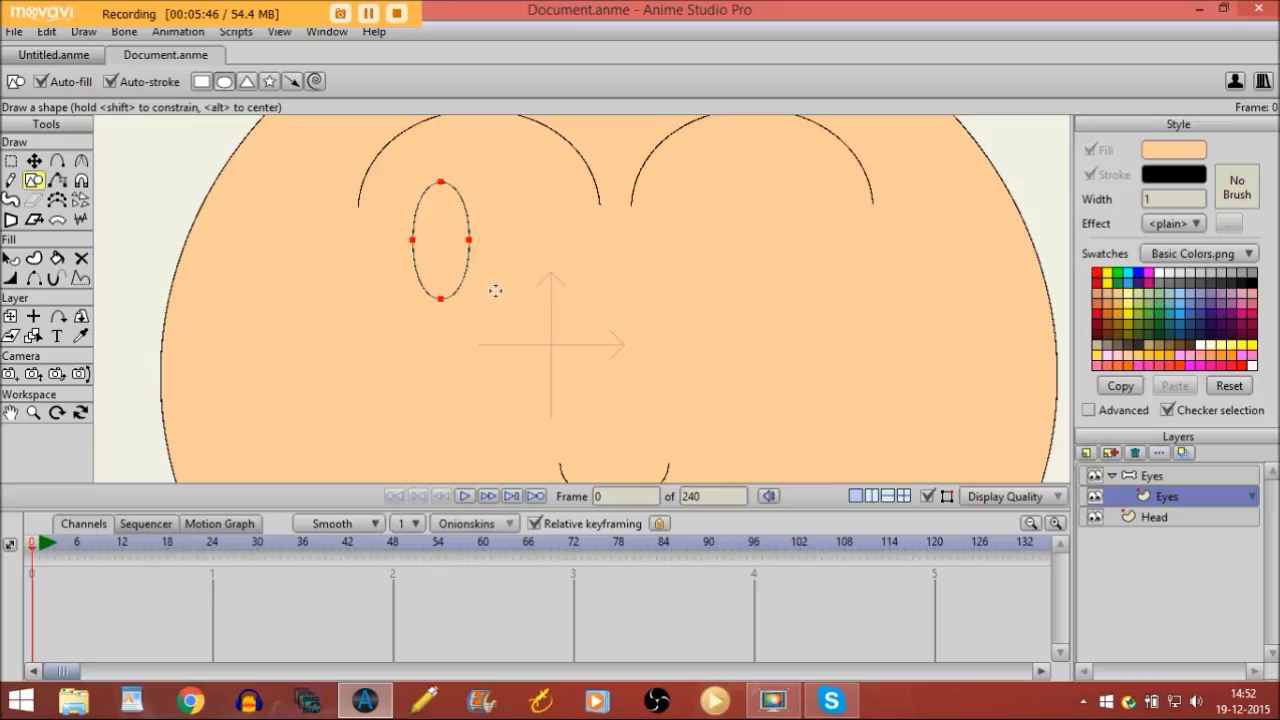
key("Delete")
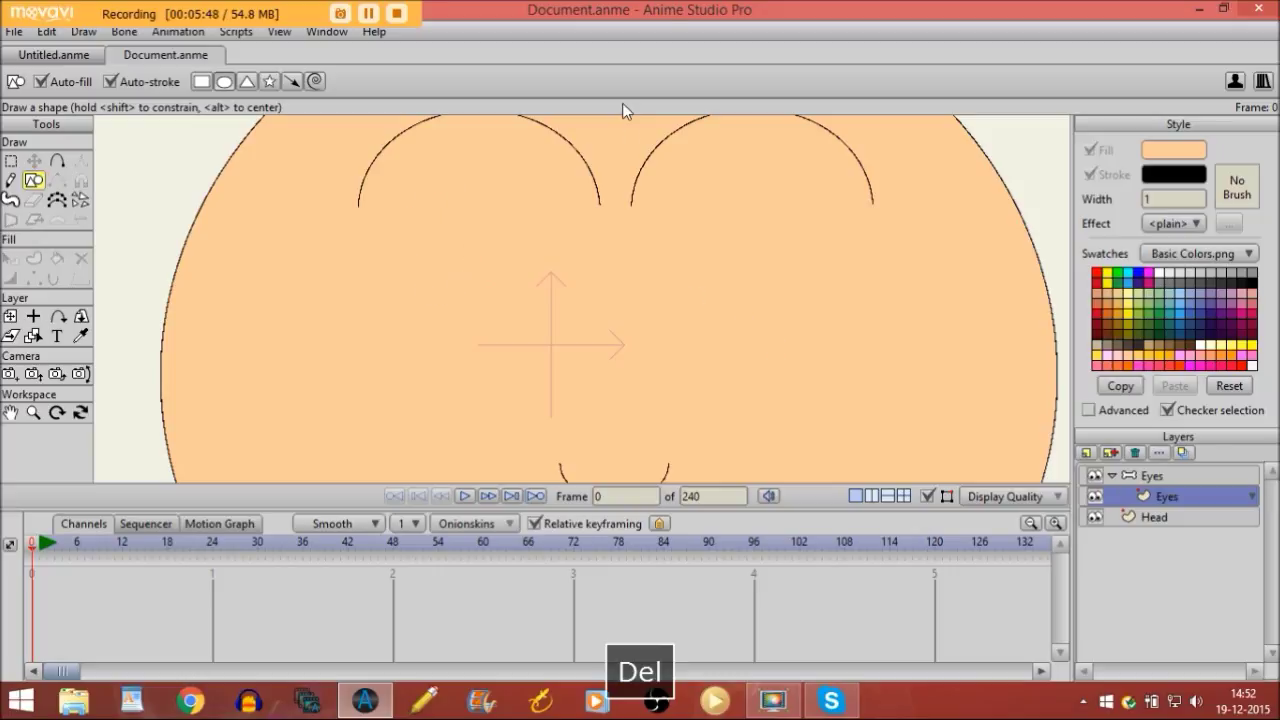
mouse_move(399, 177)
left_mouse_down()
mouse_move(569, 283)
mouse_move(566, 316)
left_mouse_up()
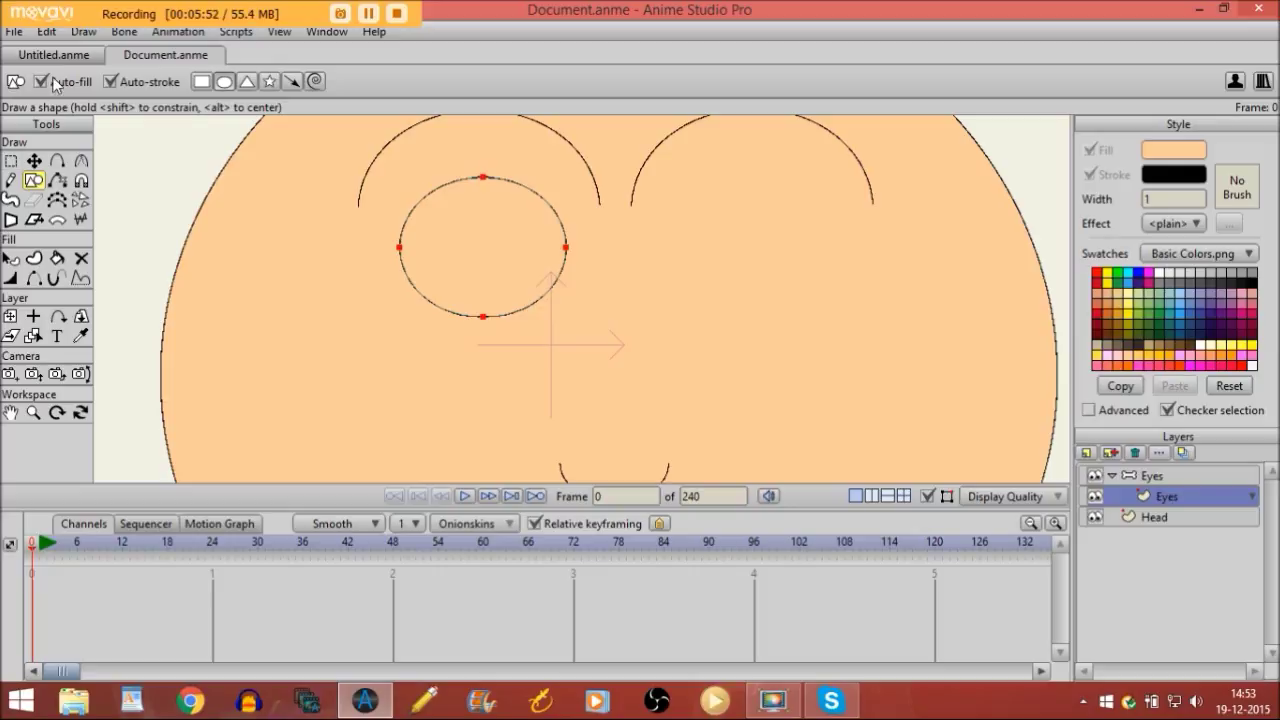
Step: Duplicate the left eye oval and move the copy below the right eyebrow, to about X 0.275, Y 0.128
left_click(48, 32)
left_click(40, 22)
left_click(46, 31)
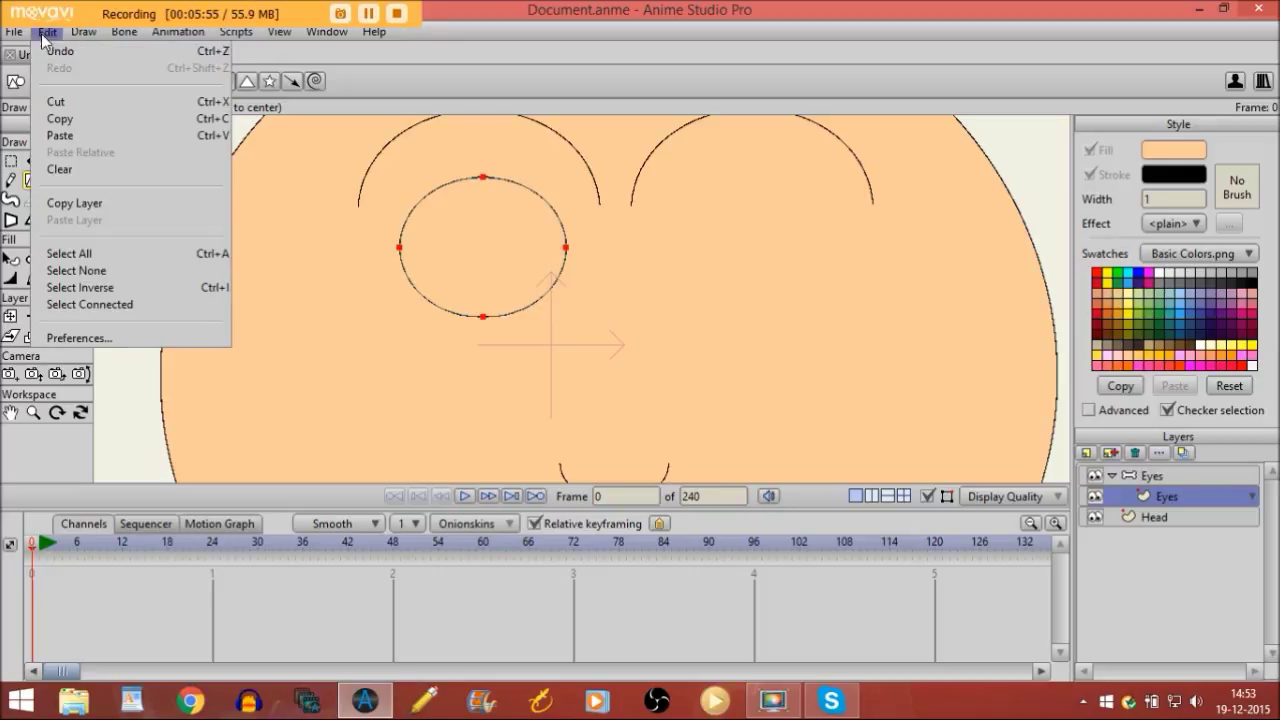
left_click(65, 137)
left_click(667, 291)
left_click_drag(475, 280, 711, 274)
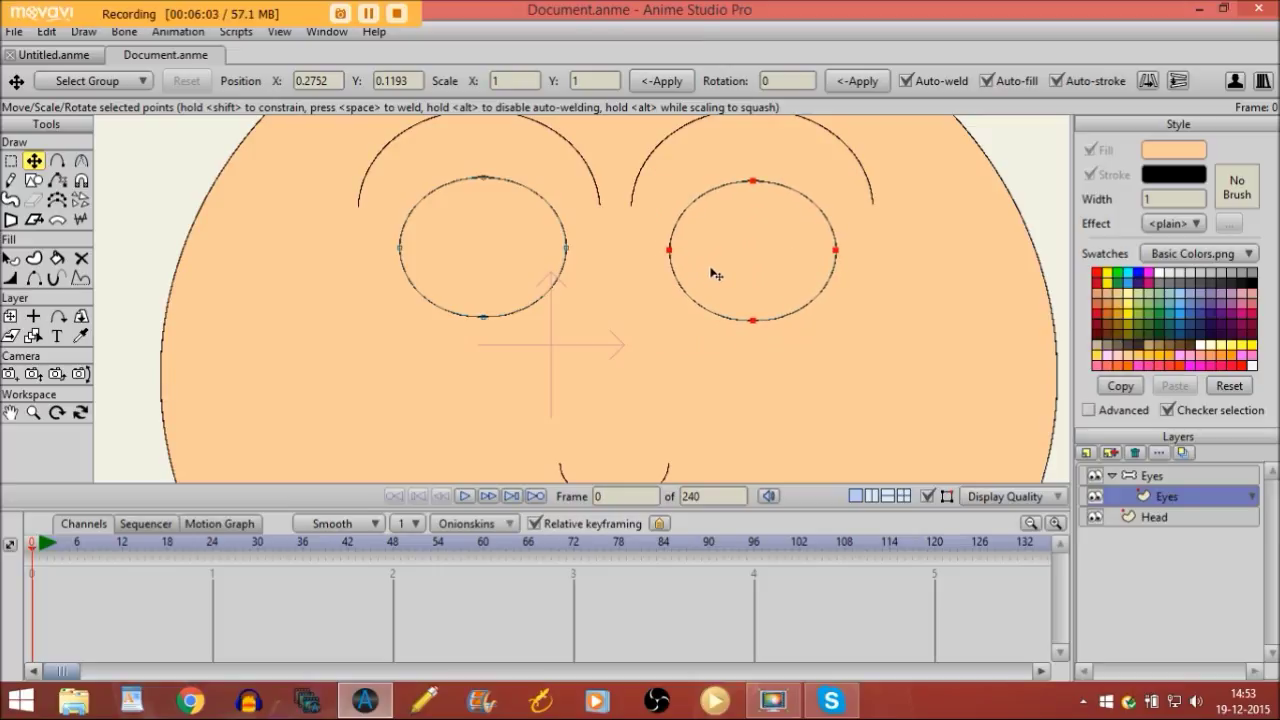
Step: Add a second vector layer inside the Eyes bone layer, above the eye outlines, and name it Eyes2
left_click(1089, 454)
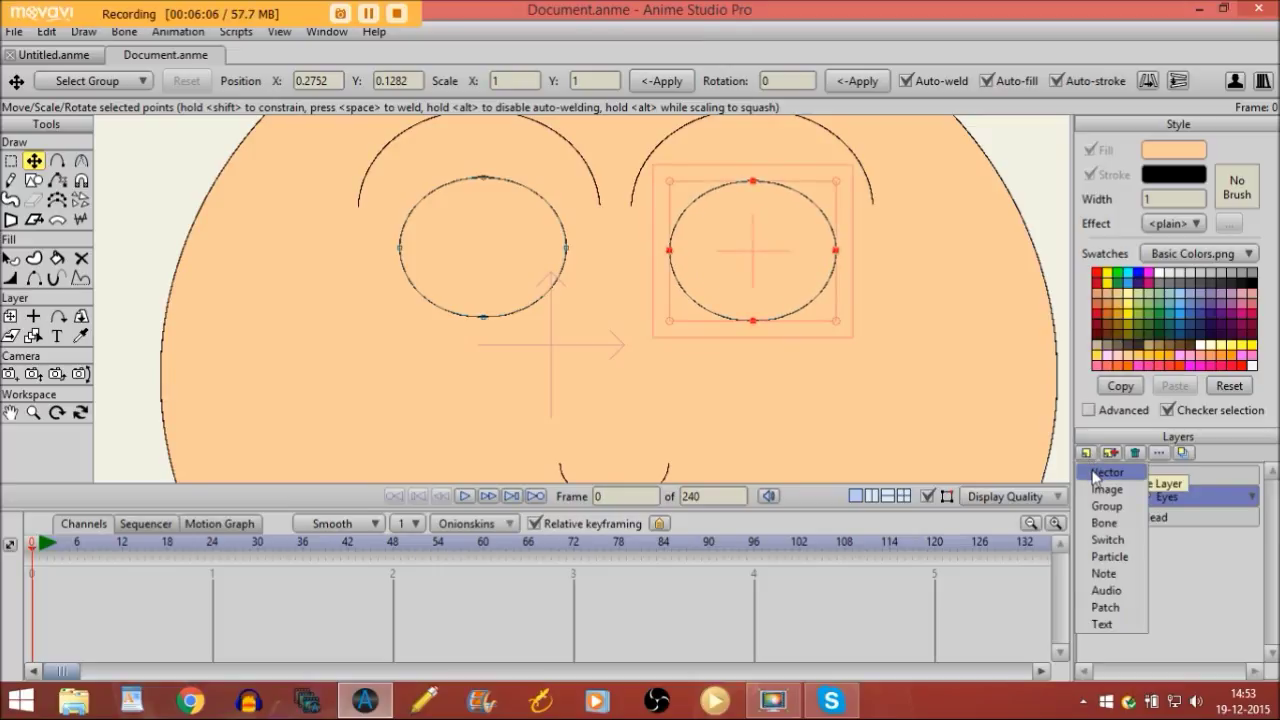
left_click(1100, 473)
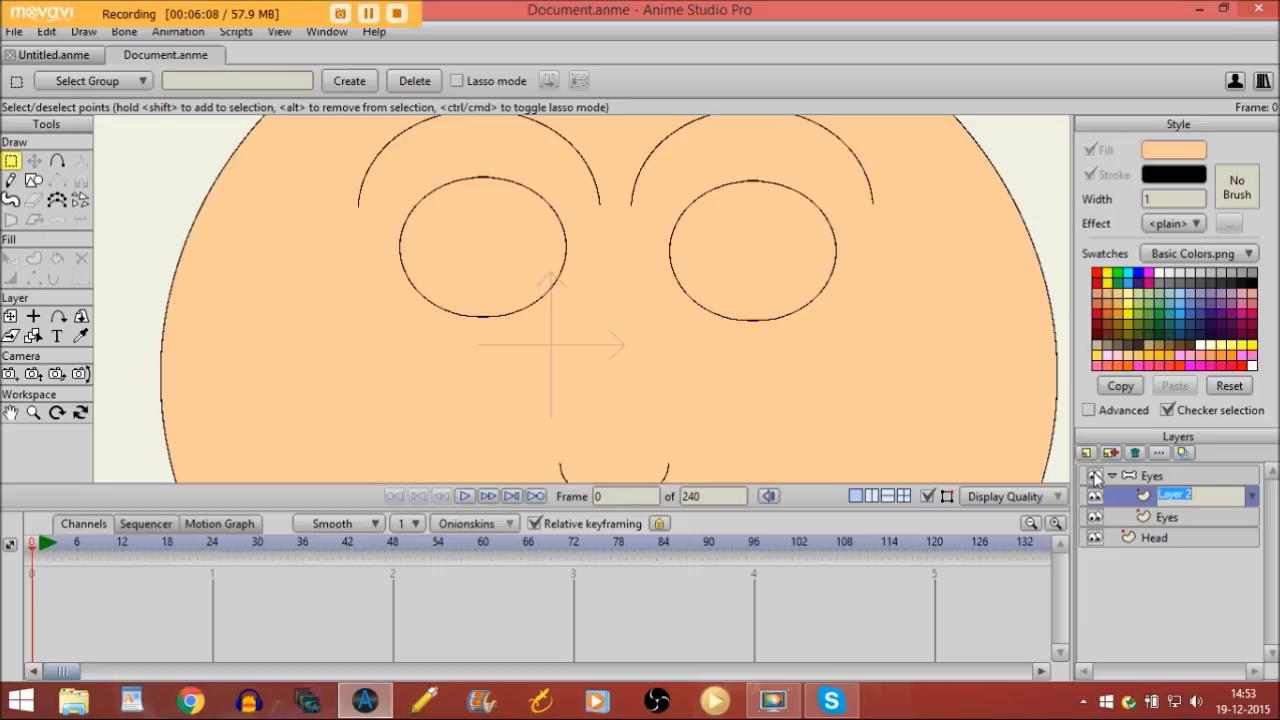
type("Eyes")
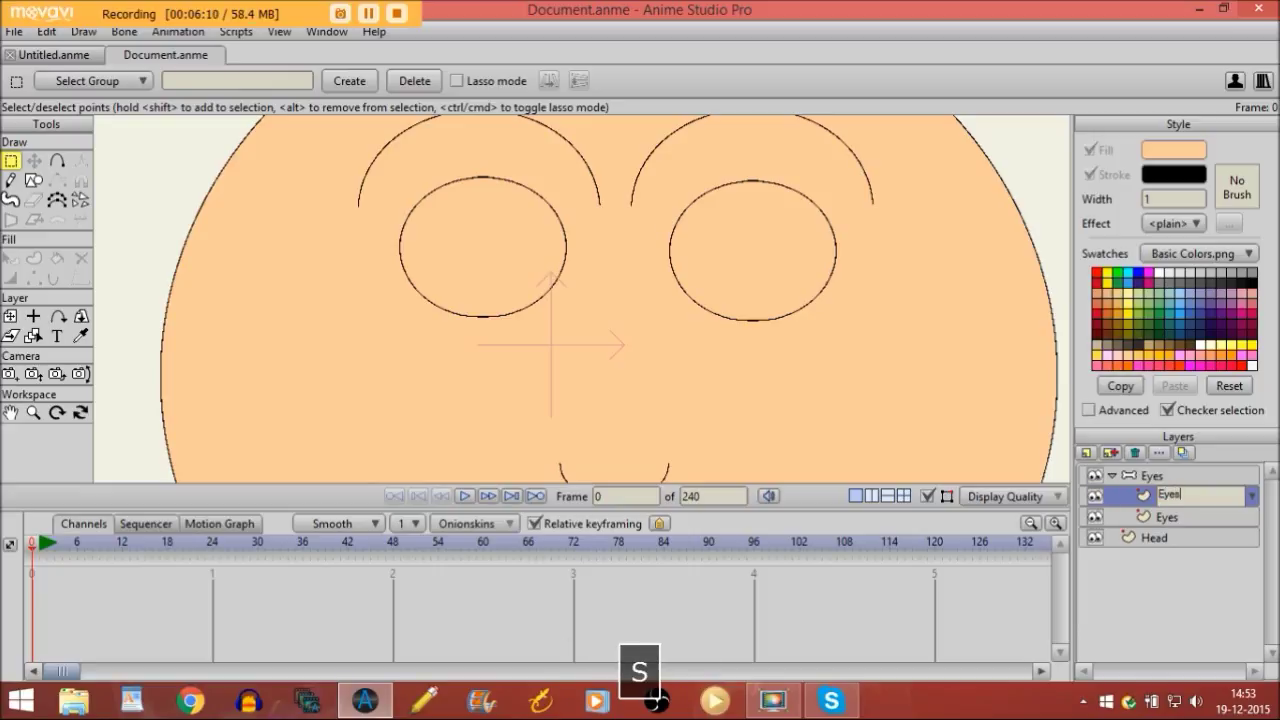
type("2")
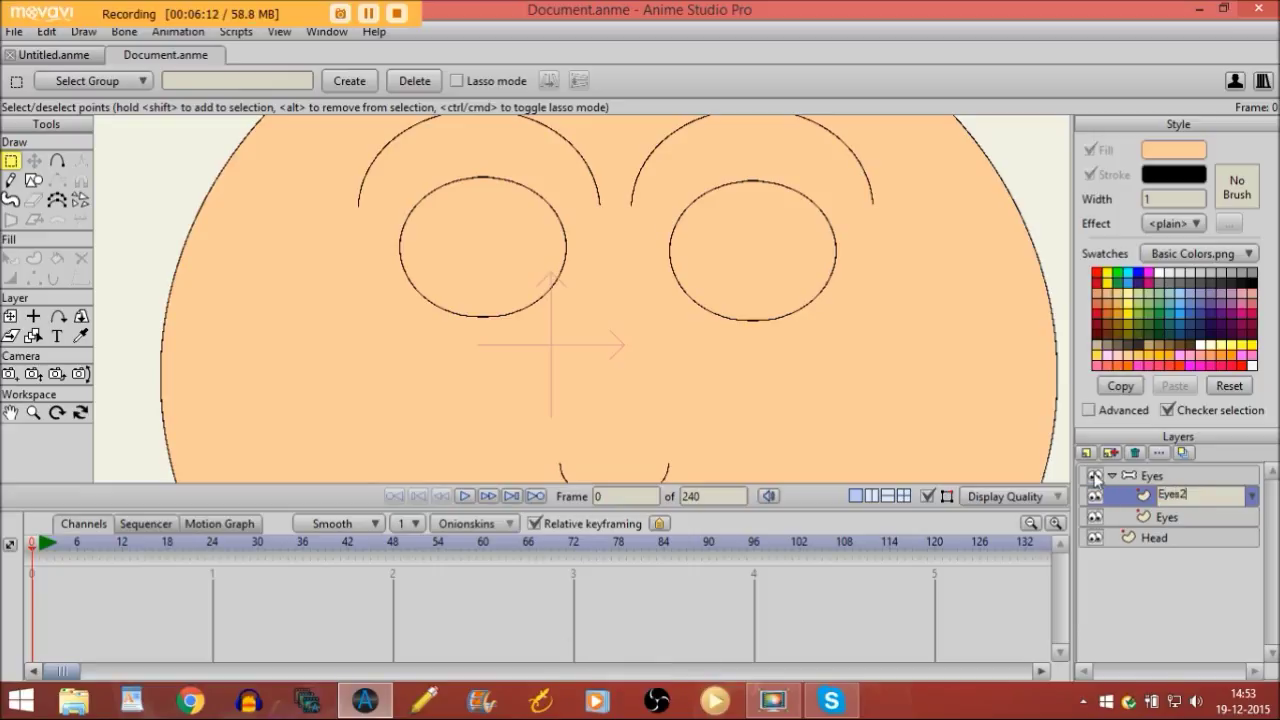
key("Return")
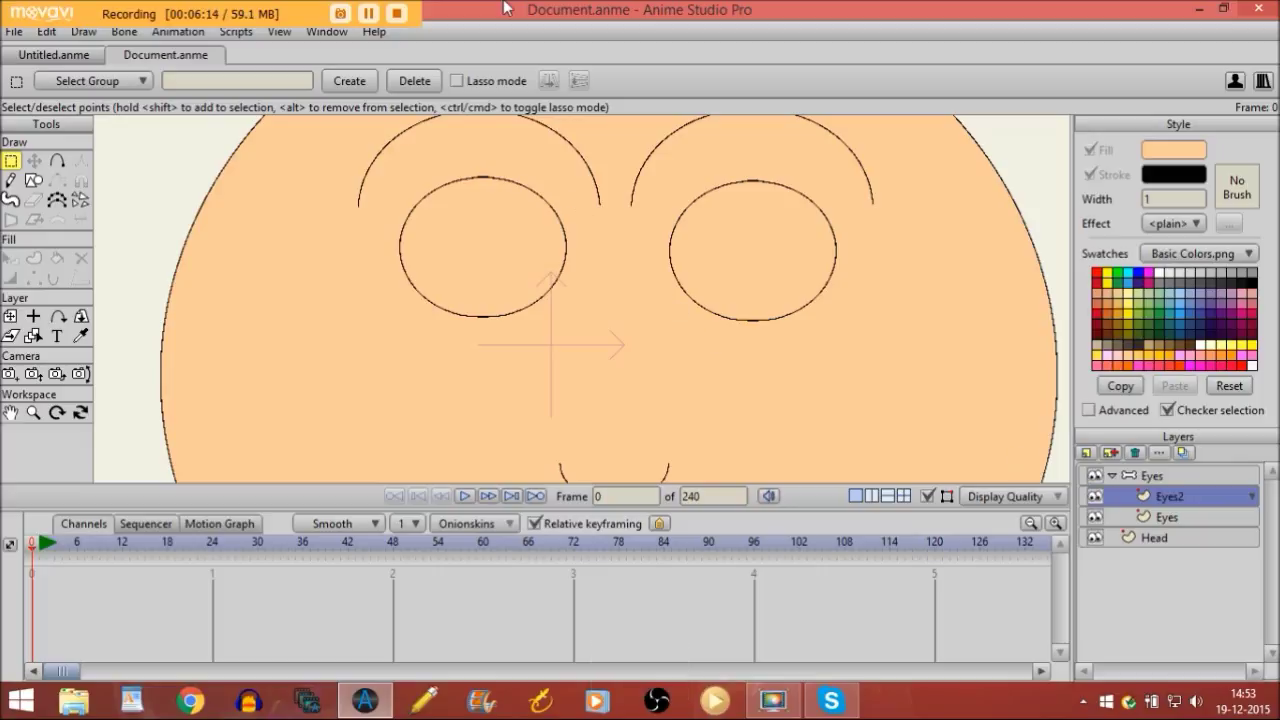
Step: Draw a large white-filled oval covering both eyes on Eyes2 and move it up to about X 0.079, Y 0.141
left_click(33, 181)
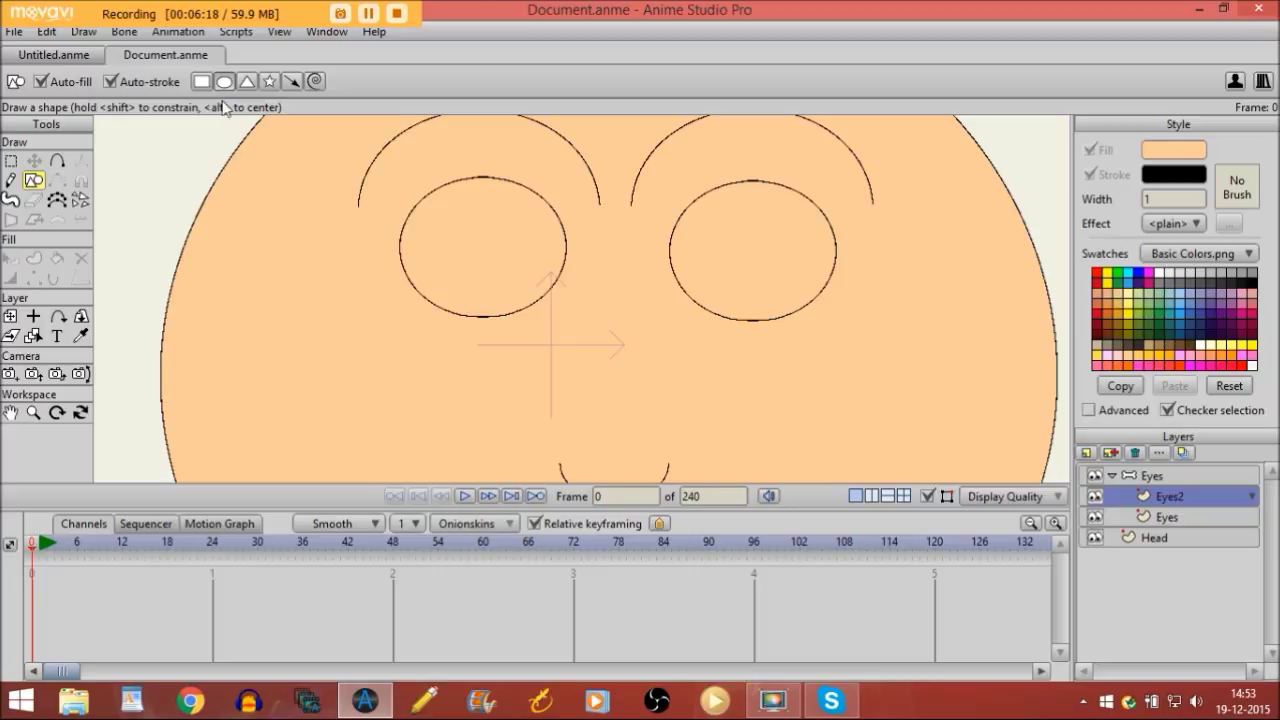
left_click(1161, 274)
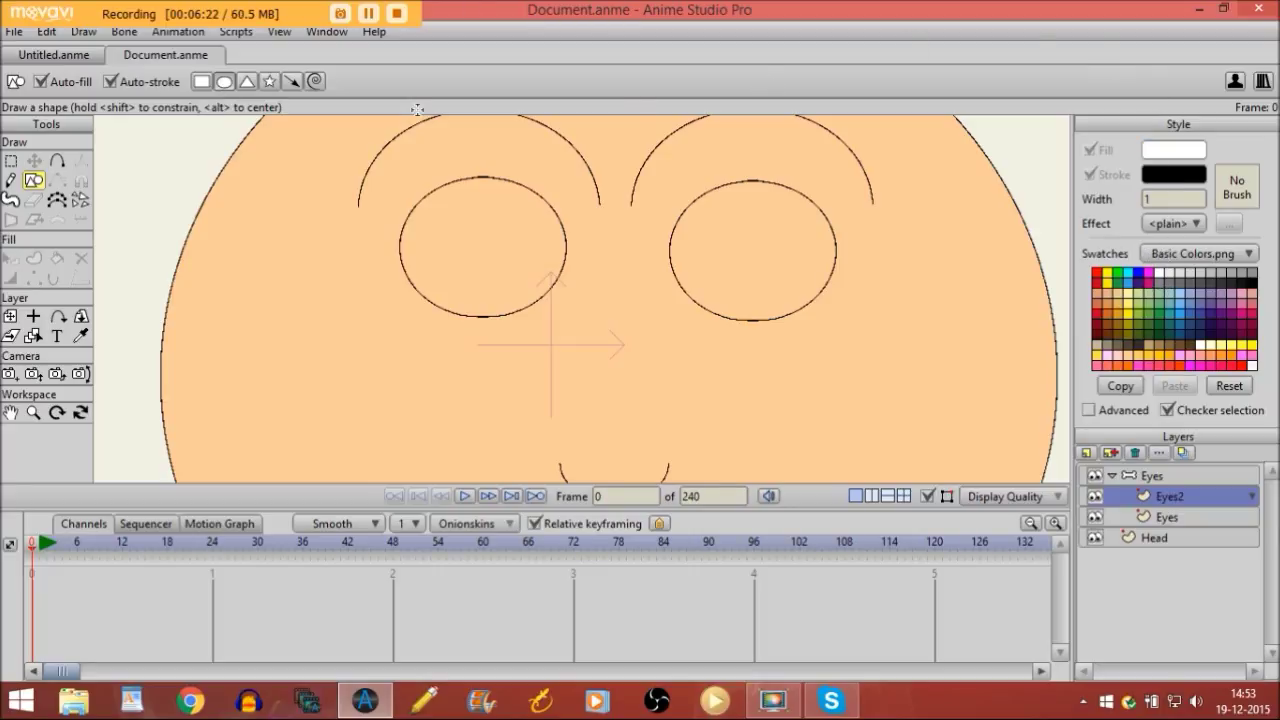
left_click_drag(305, 135, 940, 420)
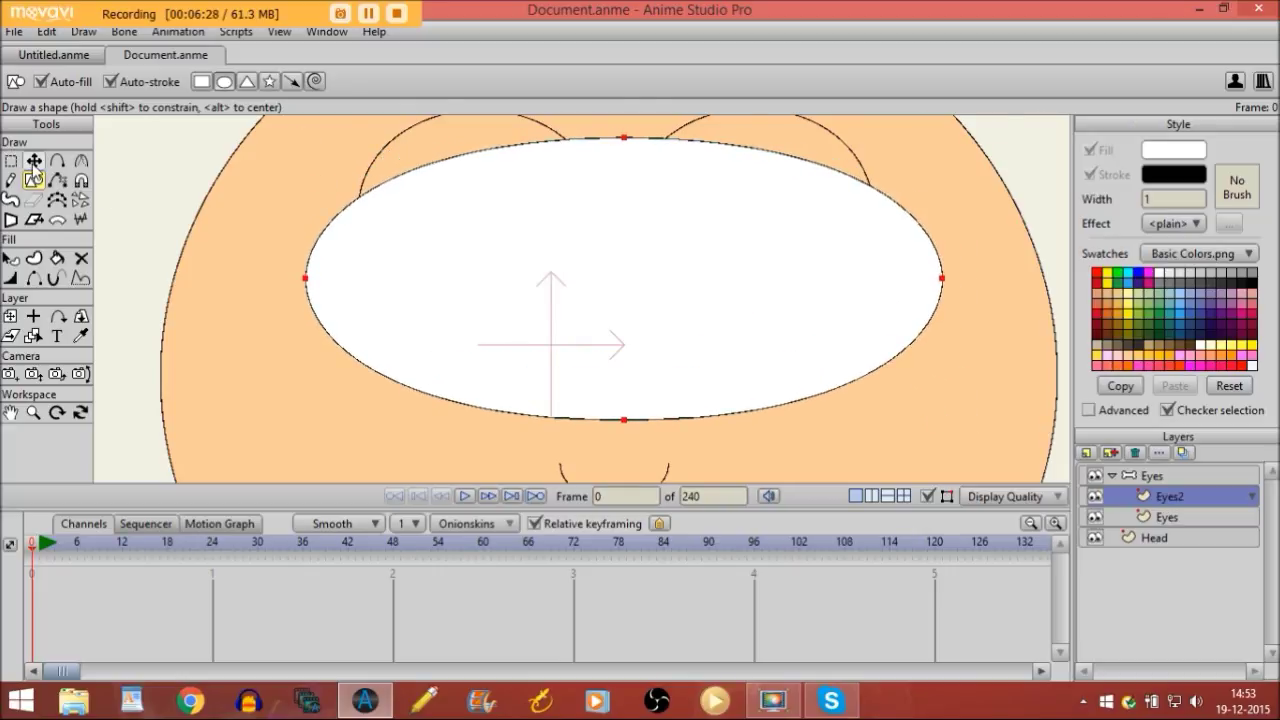
left_click(34, 160)
left_click_drag(518, 220, 505, 182)
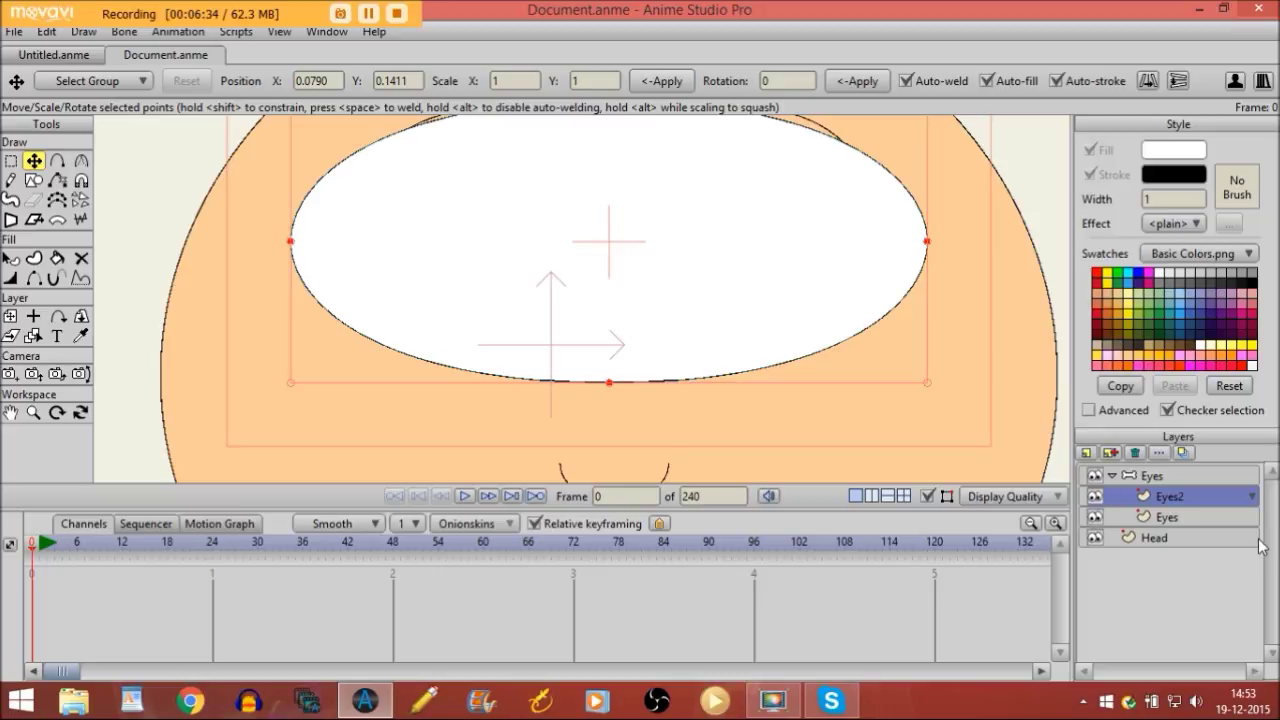
Step: Draw a small black-filled circle as the left pupil on the white oval, at about X -0.094, Y 0.140
left_click(1250, 283)
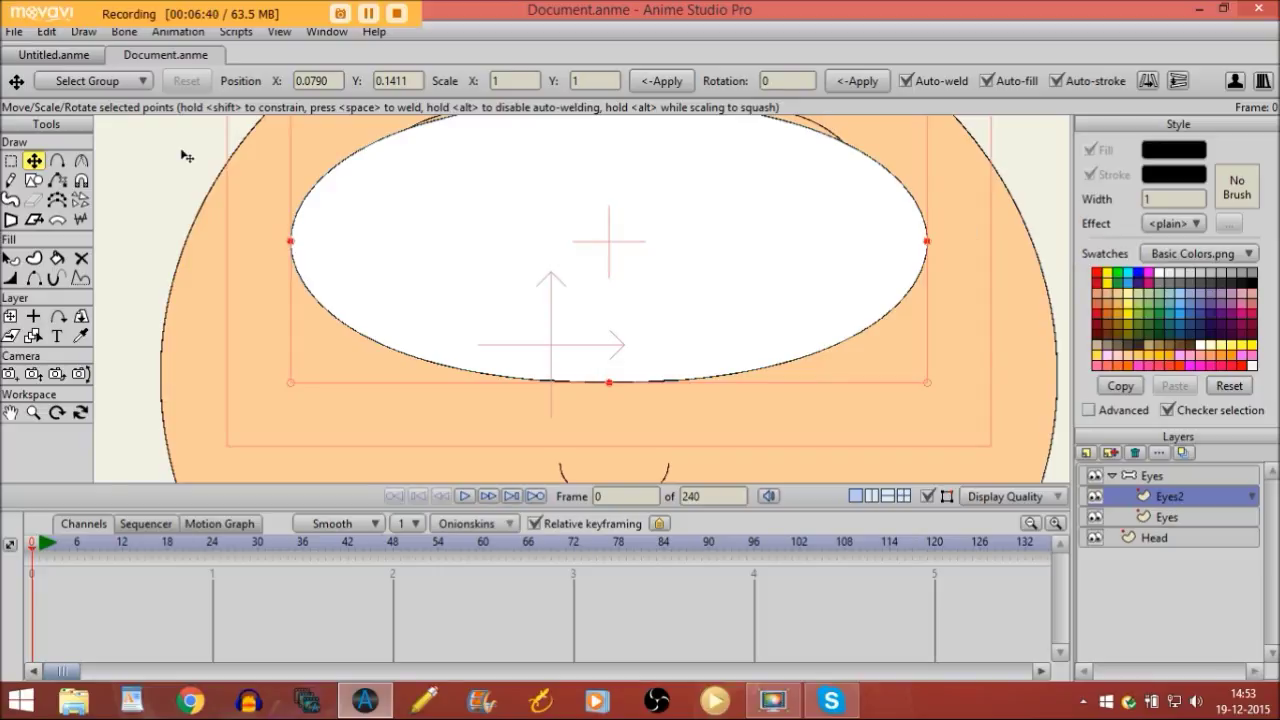
left_click(34, 180)
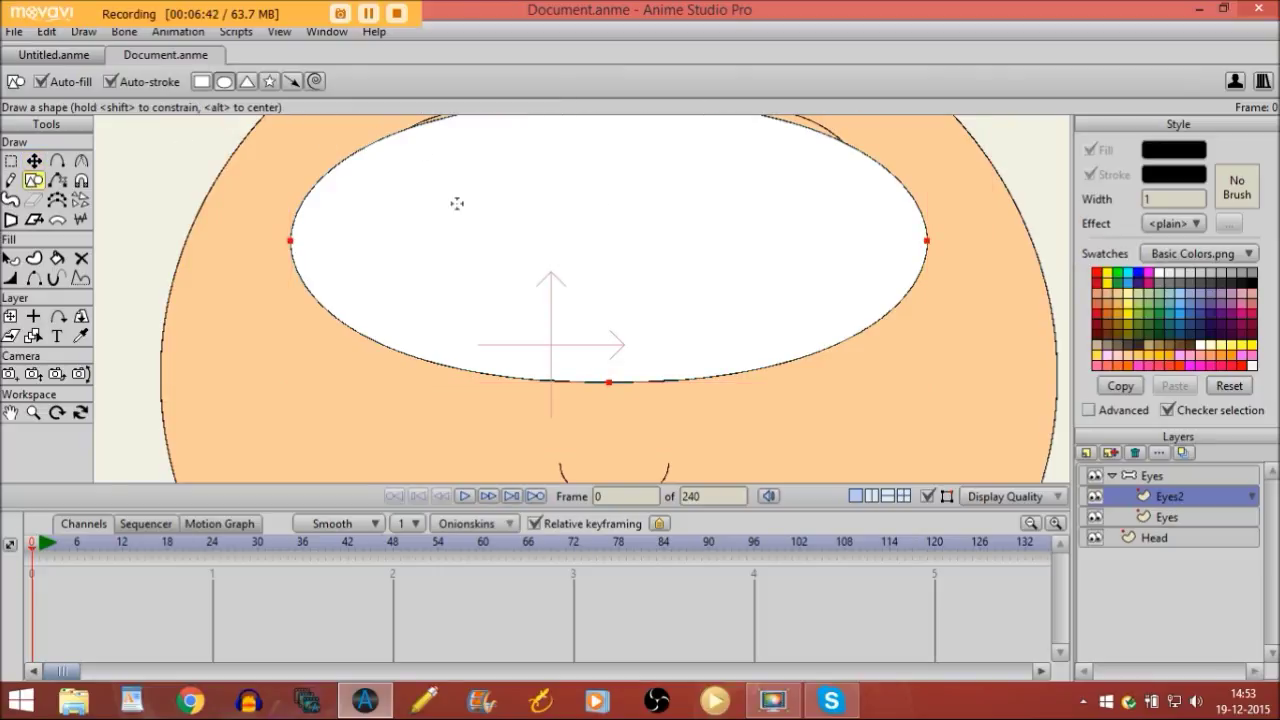
left_click_drag(457, 217, 504, 260)
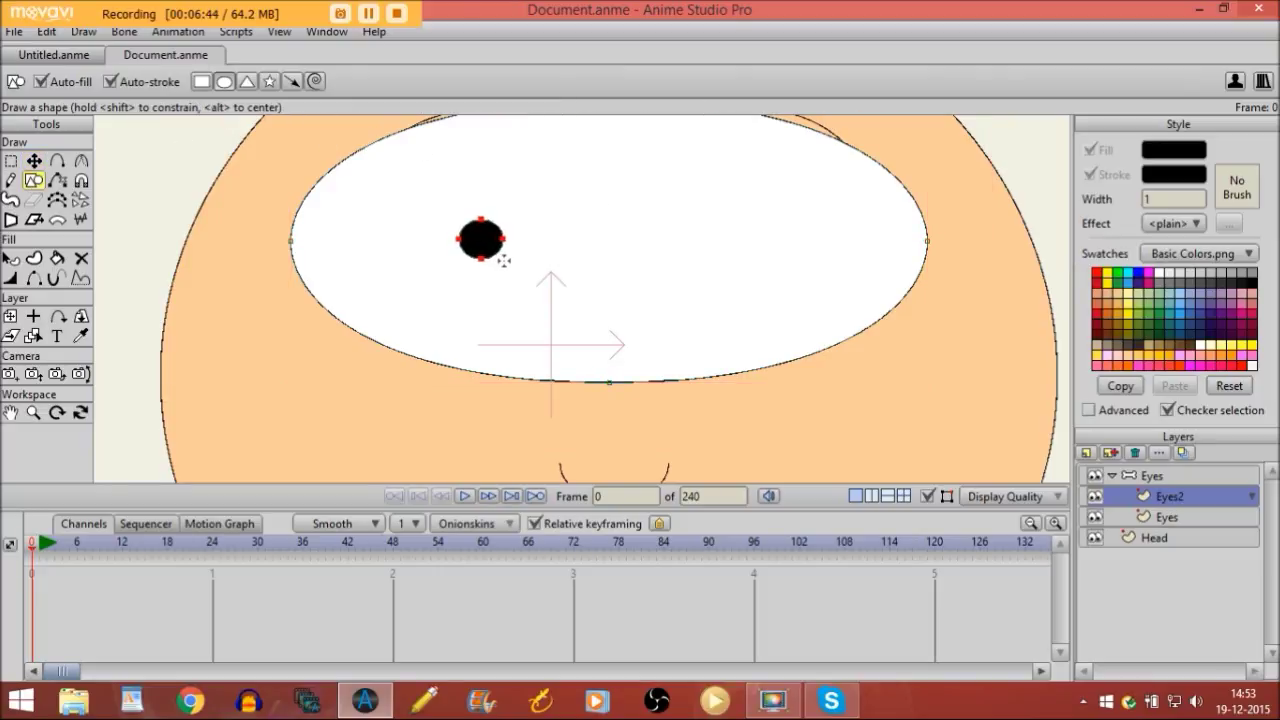
Step: Duplicate the black pupil and move the copy across to the right eye, to about X 0.246, Y 0.147
left_click(47, 31)
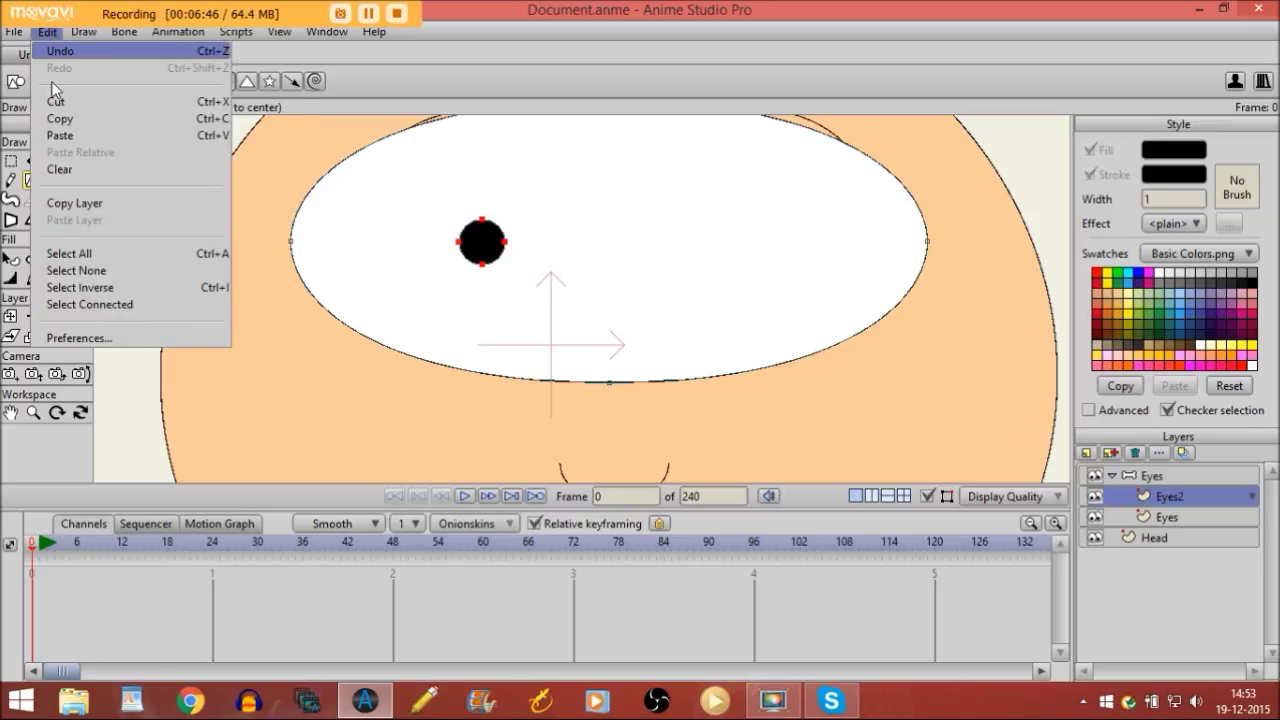
left_click(48, 34)
left_click(49, 36)
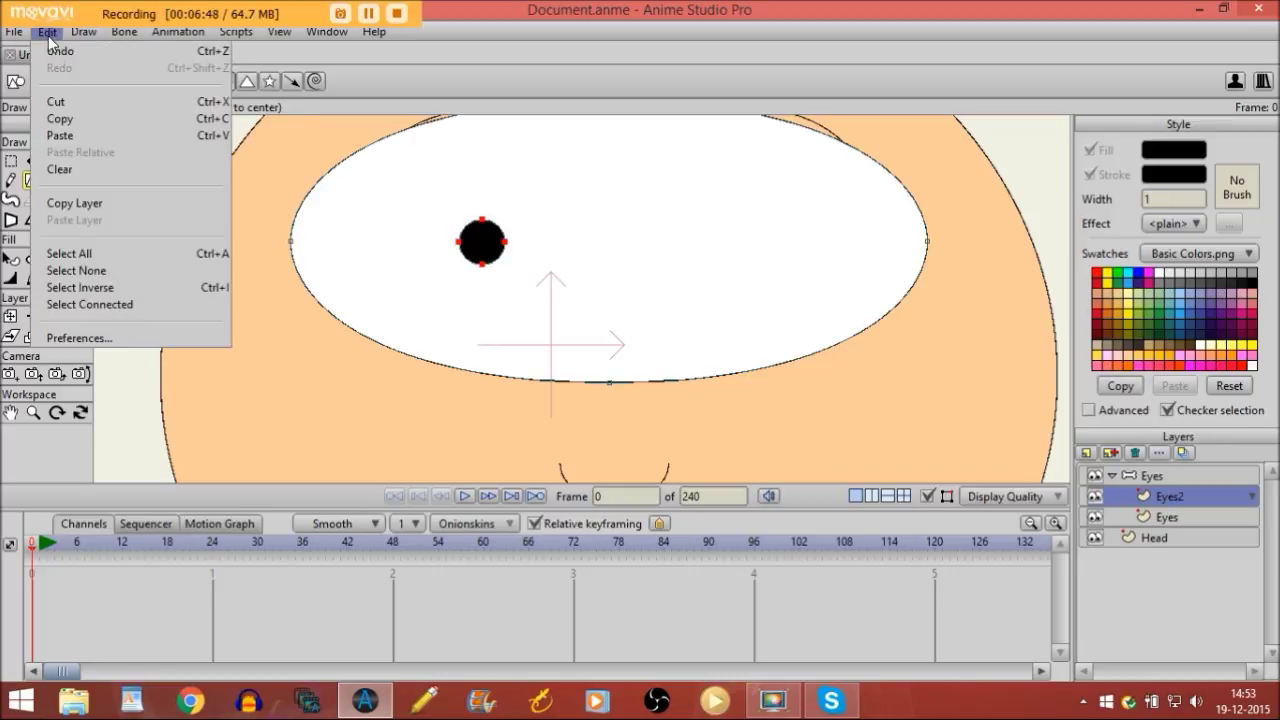
key("ctrl+v")
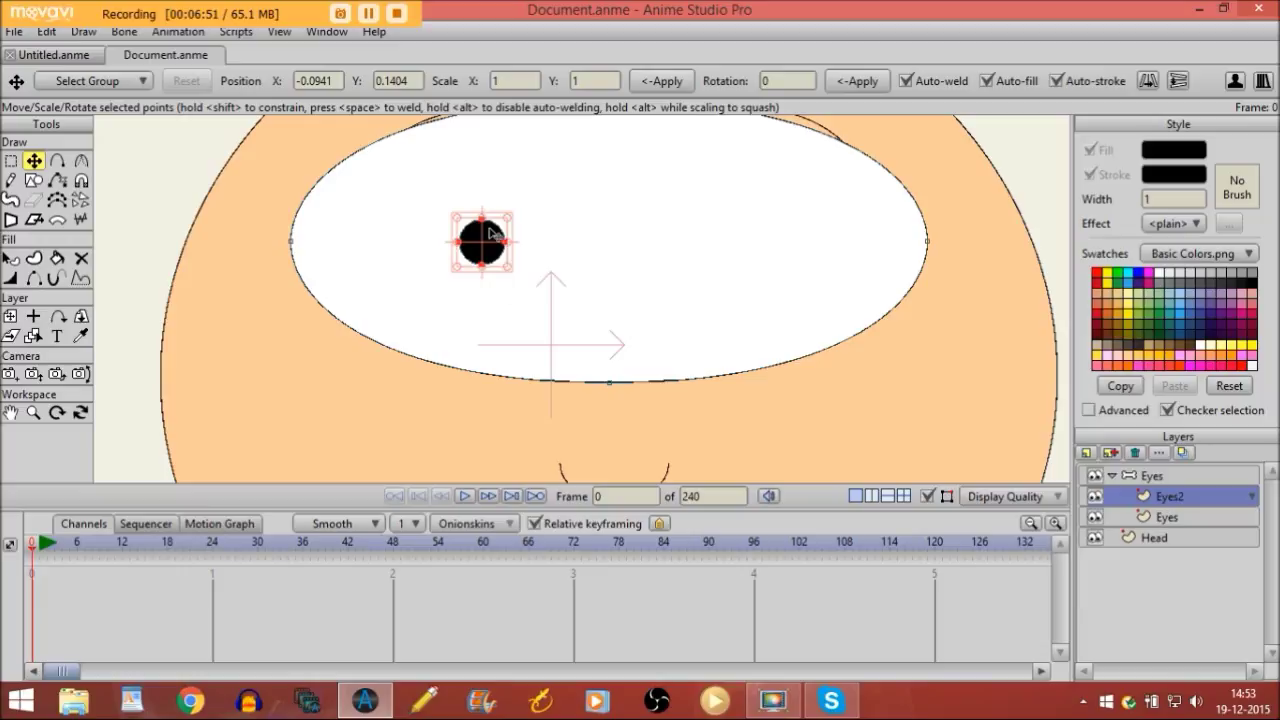
left_click_drag(548, 246, 806, 244)
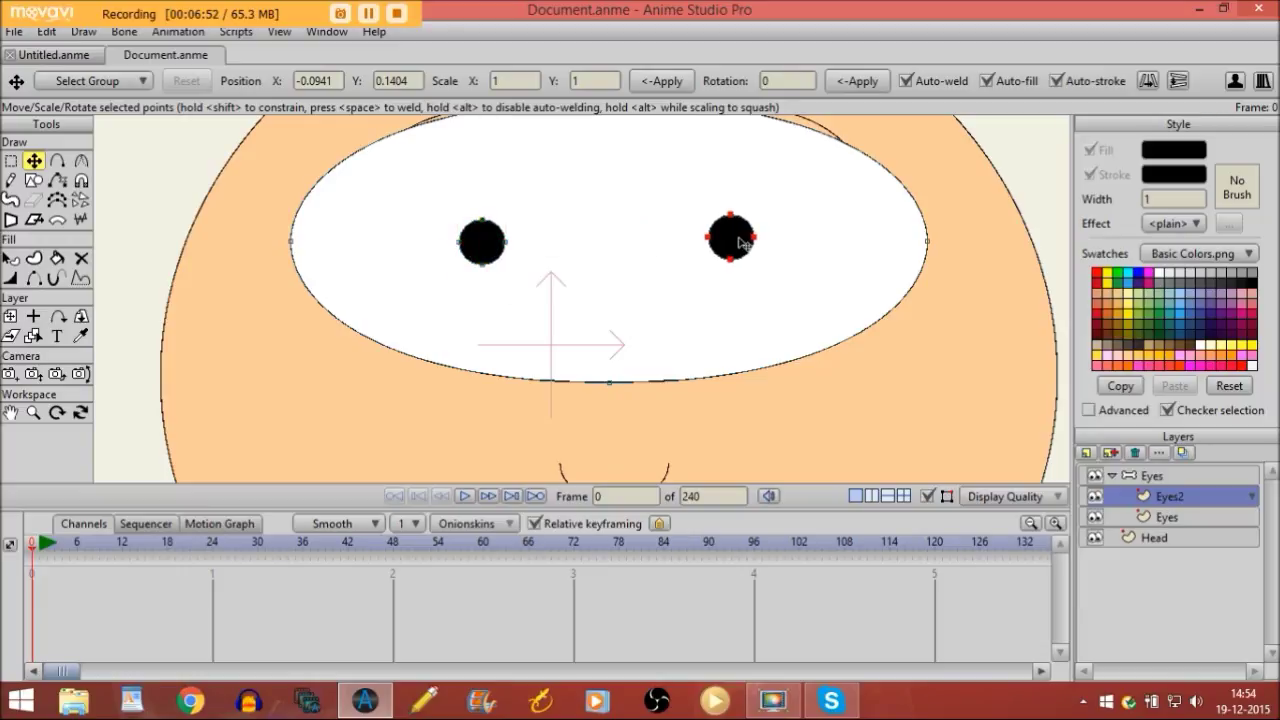
Step: Hide the Eyes2 layer, center both pupils inside the eye outlines, and show the layer again
left_click(1096, 500)
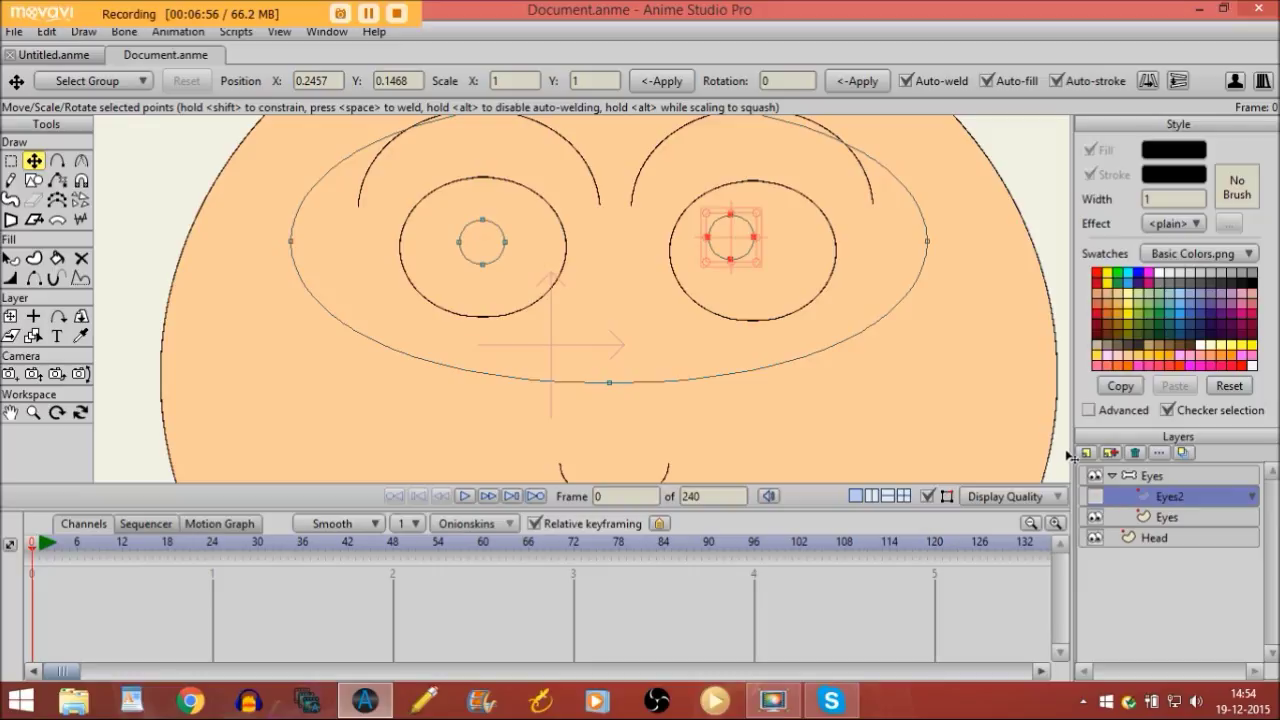
left_click_drag(722, 242, 751, 253)
left_click(480, 246)
left_click_drag(477, 249, 475, 249)
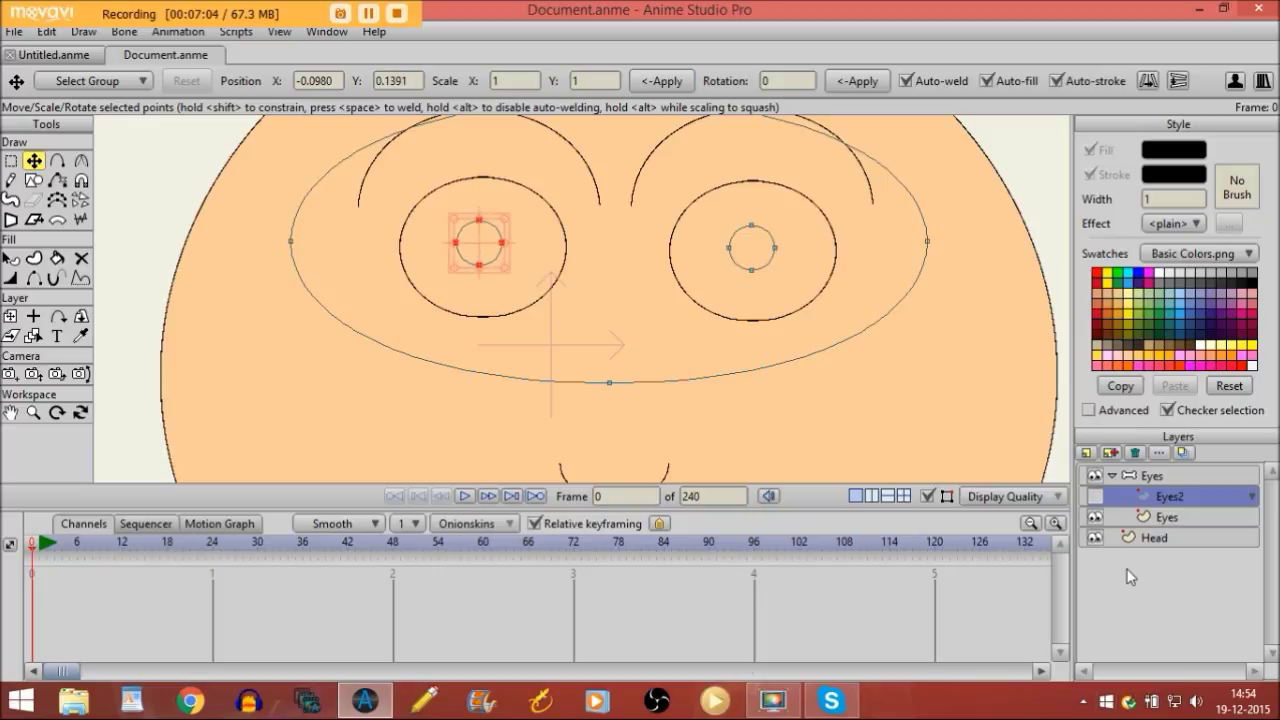
left_click(1096, 496)
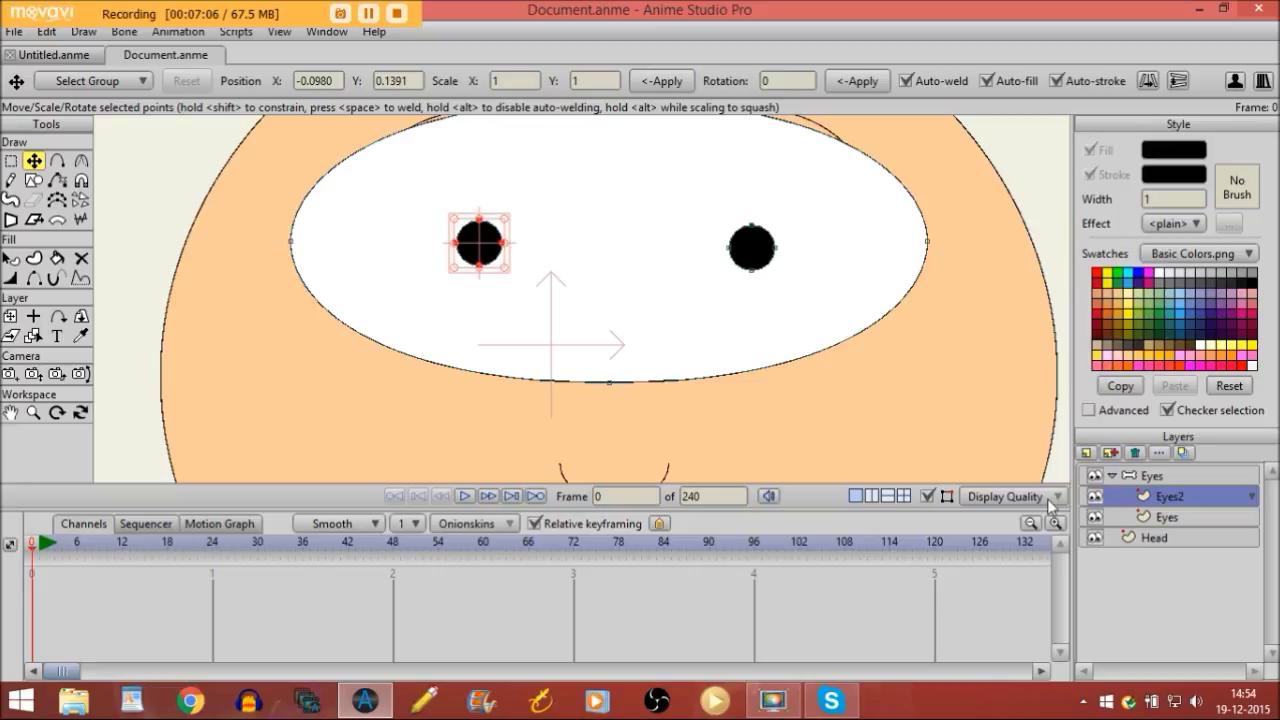
Step: Pick up the head's skin color and draw a flat oval above the left pupil as the upper eyelid
left_click(82, 338)
left_click(262, 369)
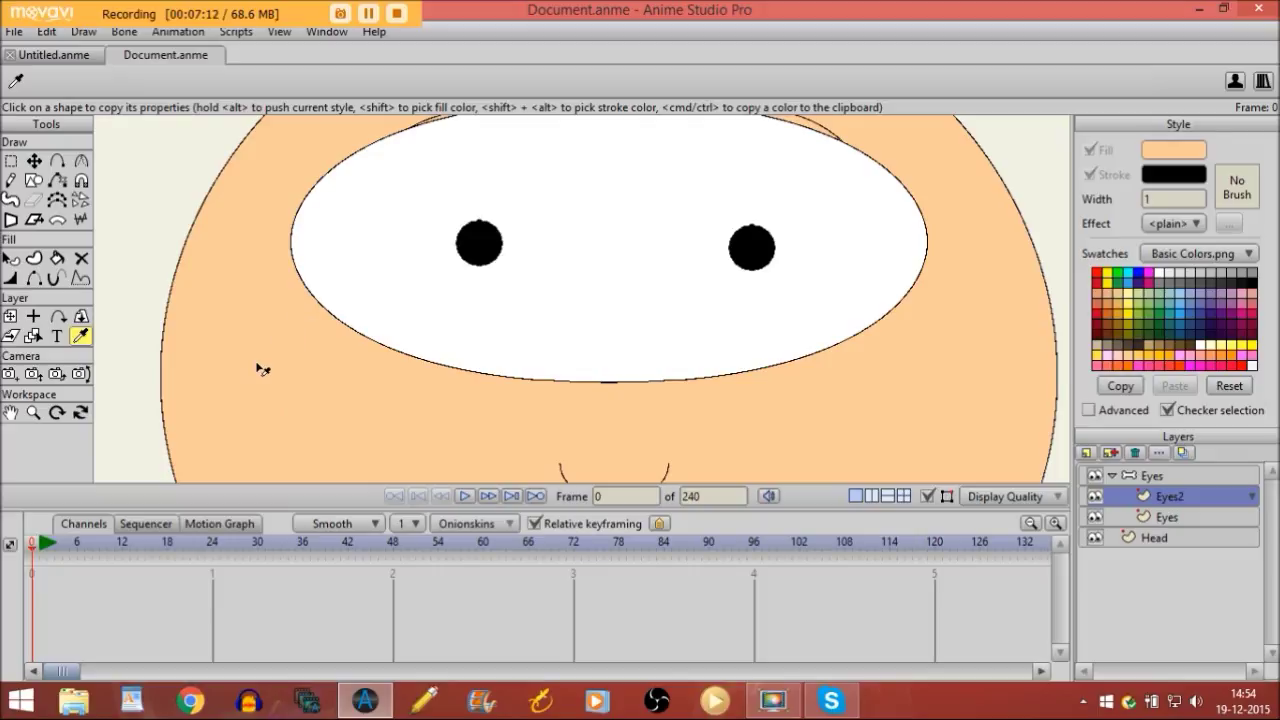
left_click(33, 180)
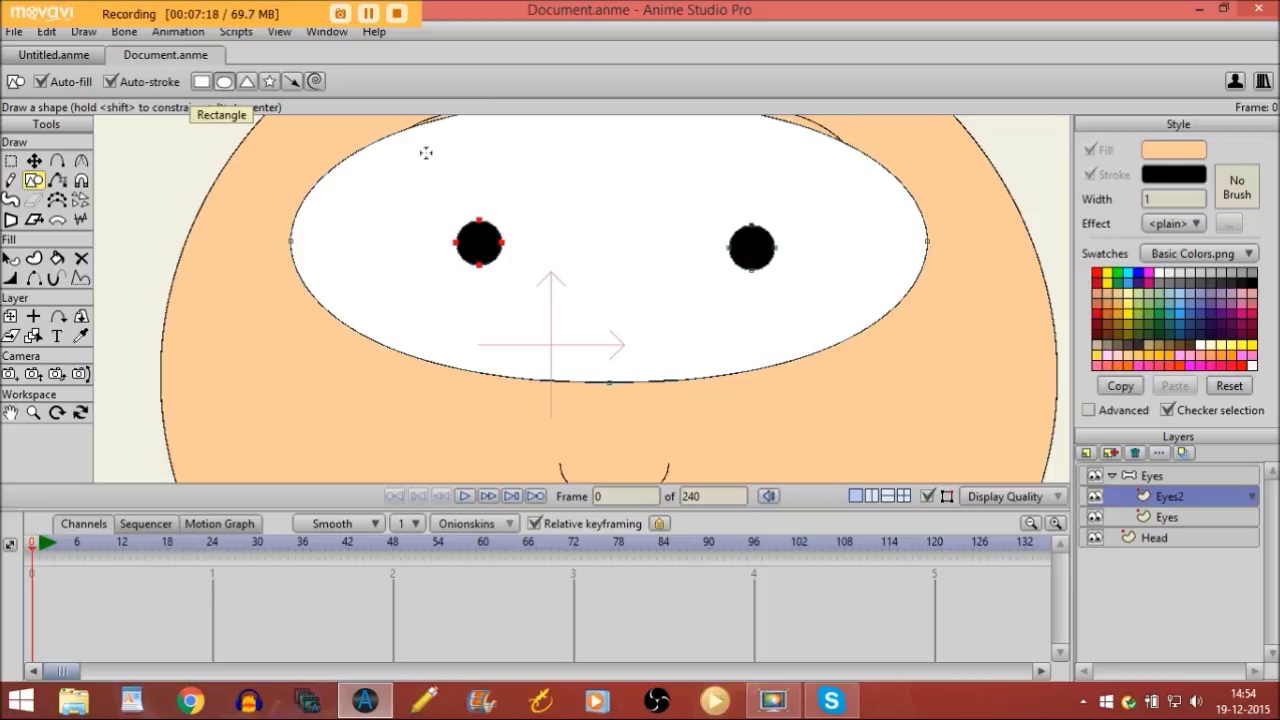
left_click_drag(403, 151, 557, 200)
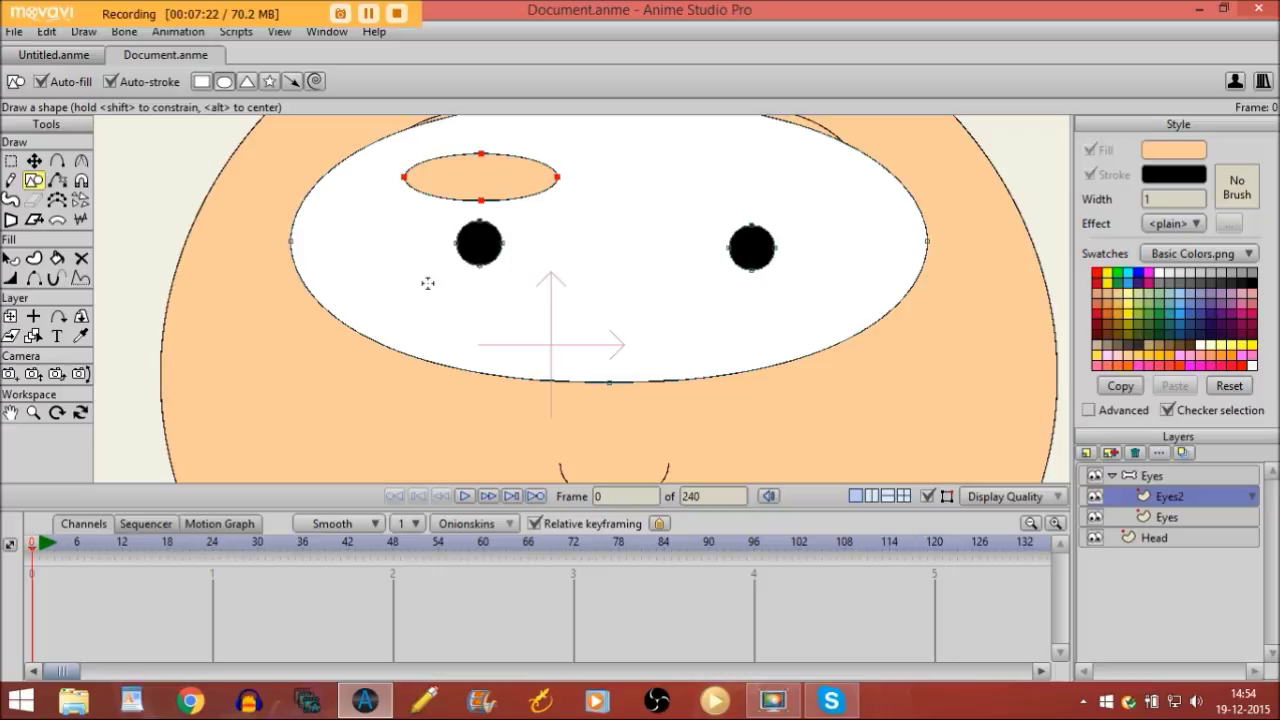
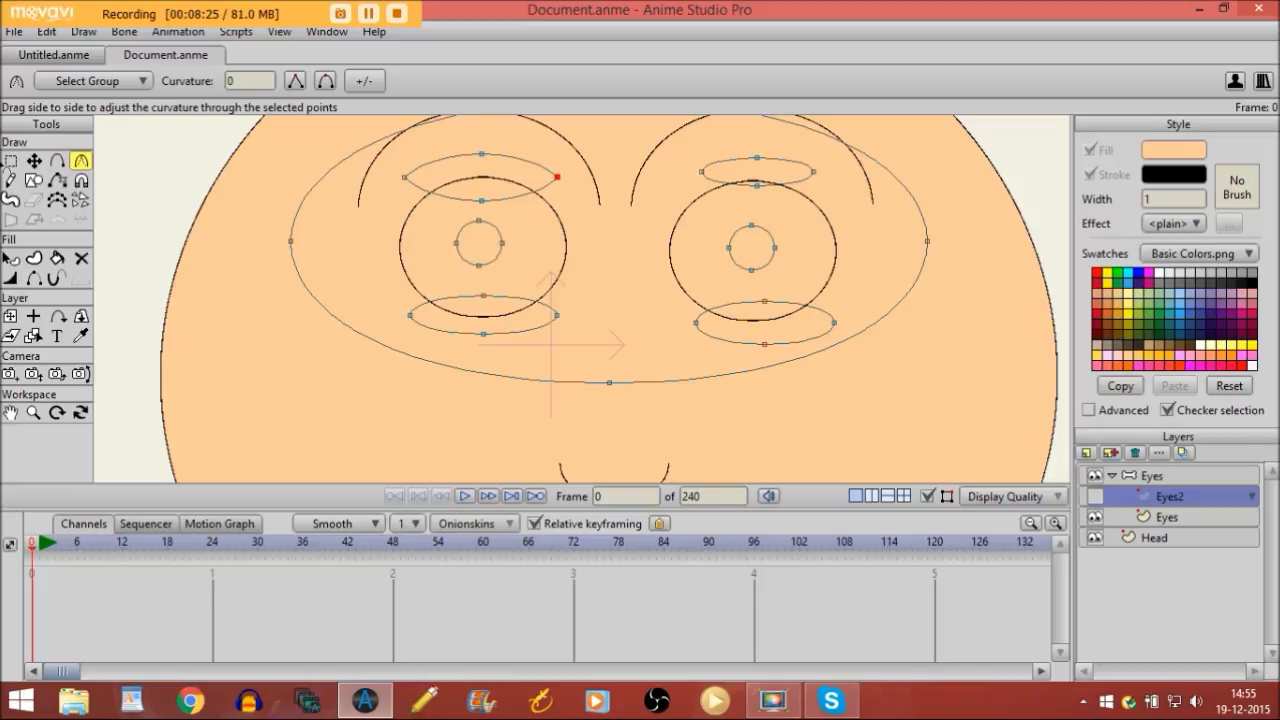
Step: Reshape the left upper eyelid by moving its corner points to the eye's sides and arching its edges along the outline
left_click(33, 161)
left_click_drag(403, 183, 400, 251)
left_click_drag(557, 178, 563, 265)
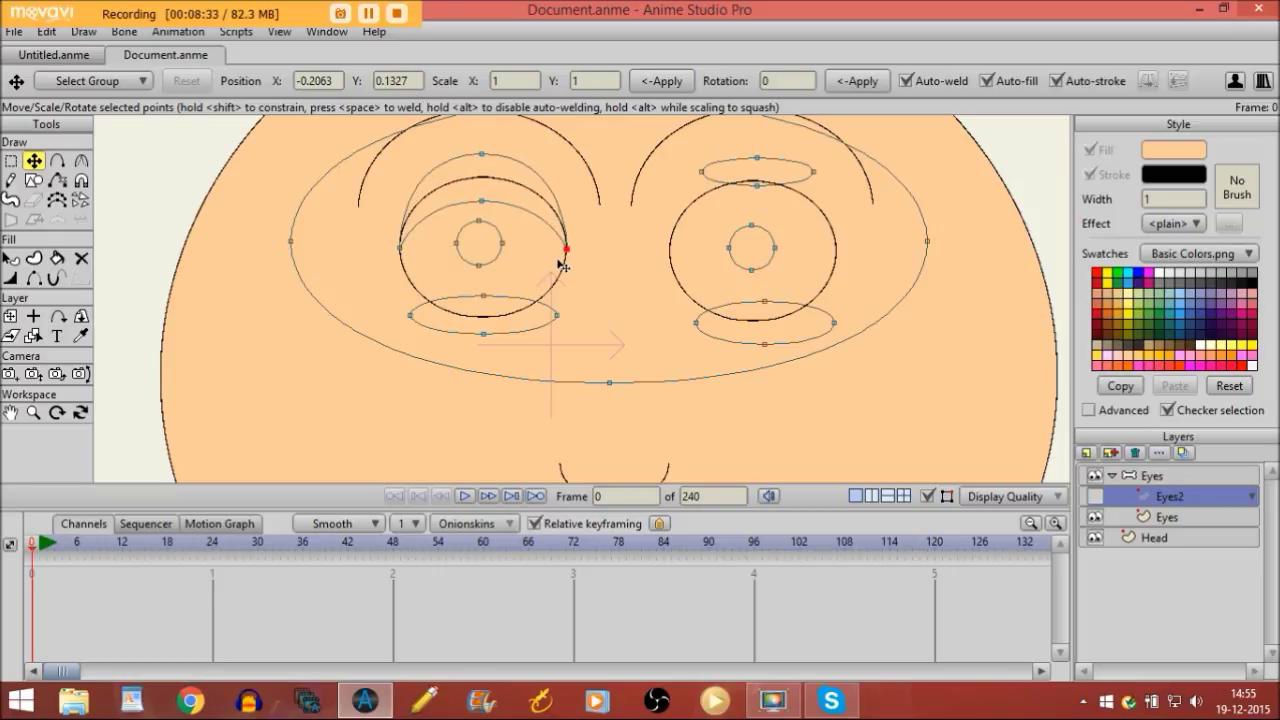
left_click_drag(478, 168, 481, 141)
left_click_drag(476, 202, 475, 184)
left_click_drag(411, 250, 409, 251)
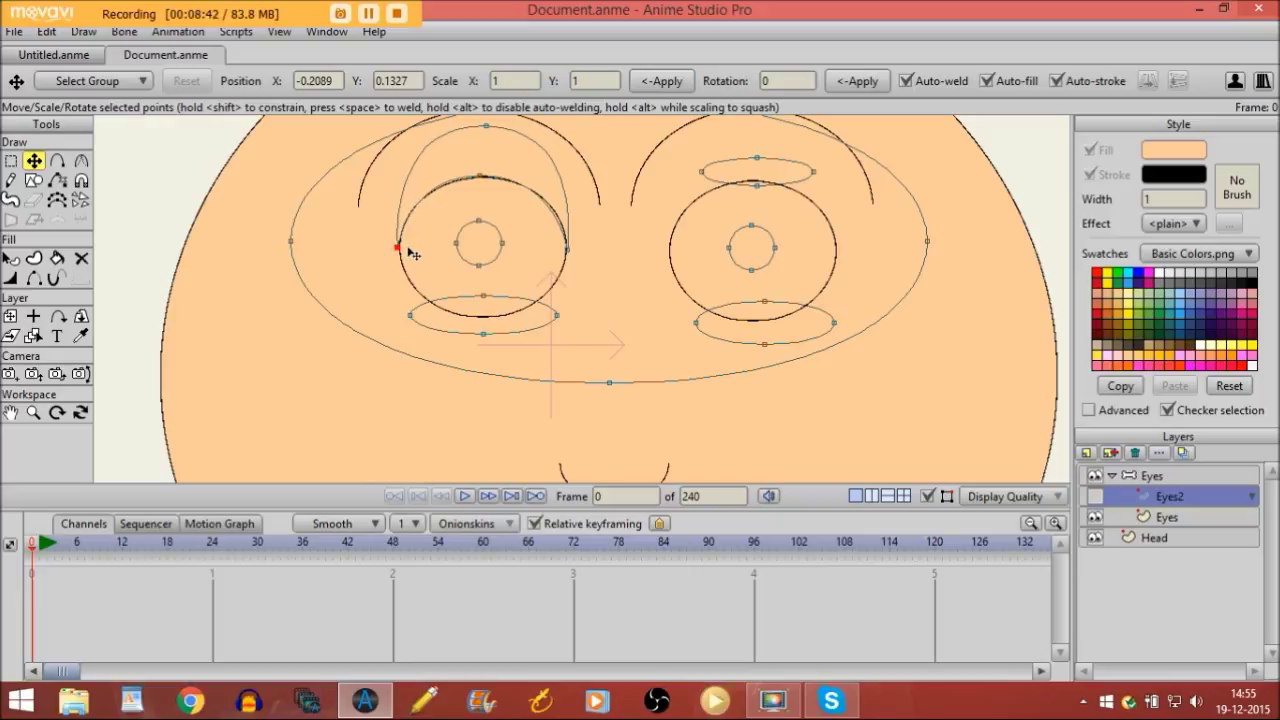
left_click(568, 249)
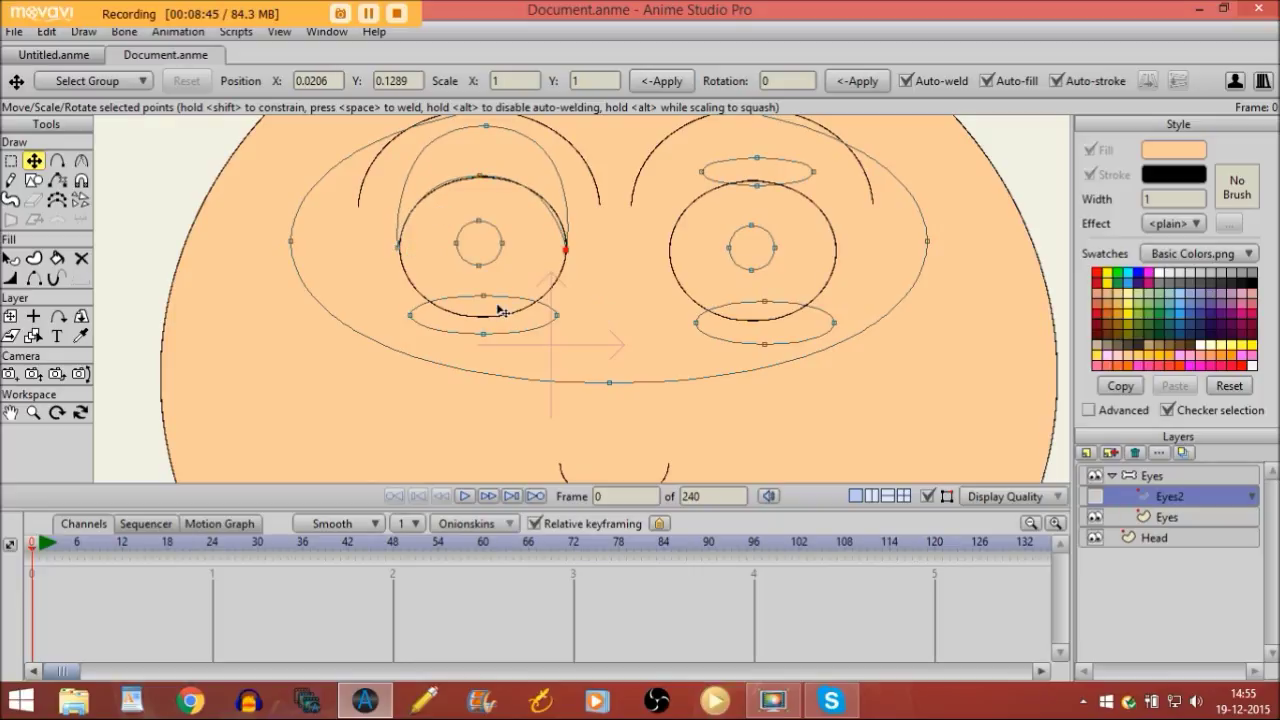
Step: Sharpen both corners of the left eye's lower eyelid and move them to the sides of the eye outline
left_click(81, 160)
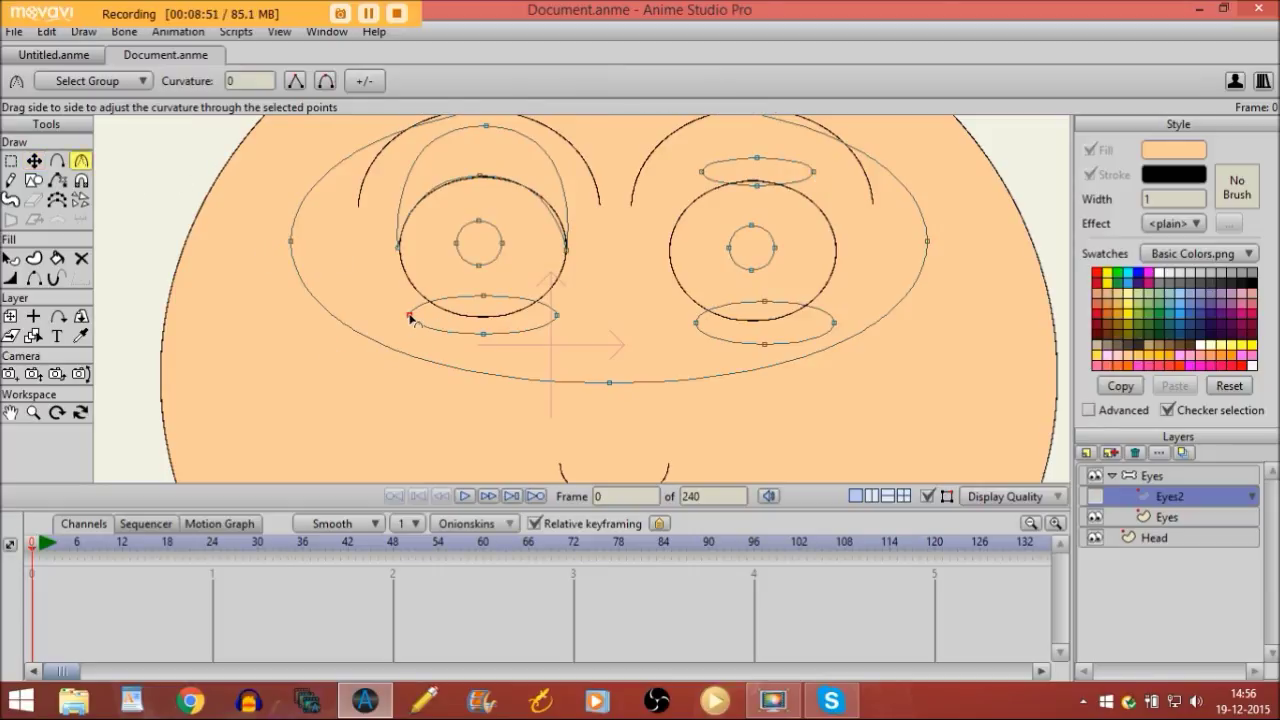
left_click_drag(565, 326, 162, 281)
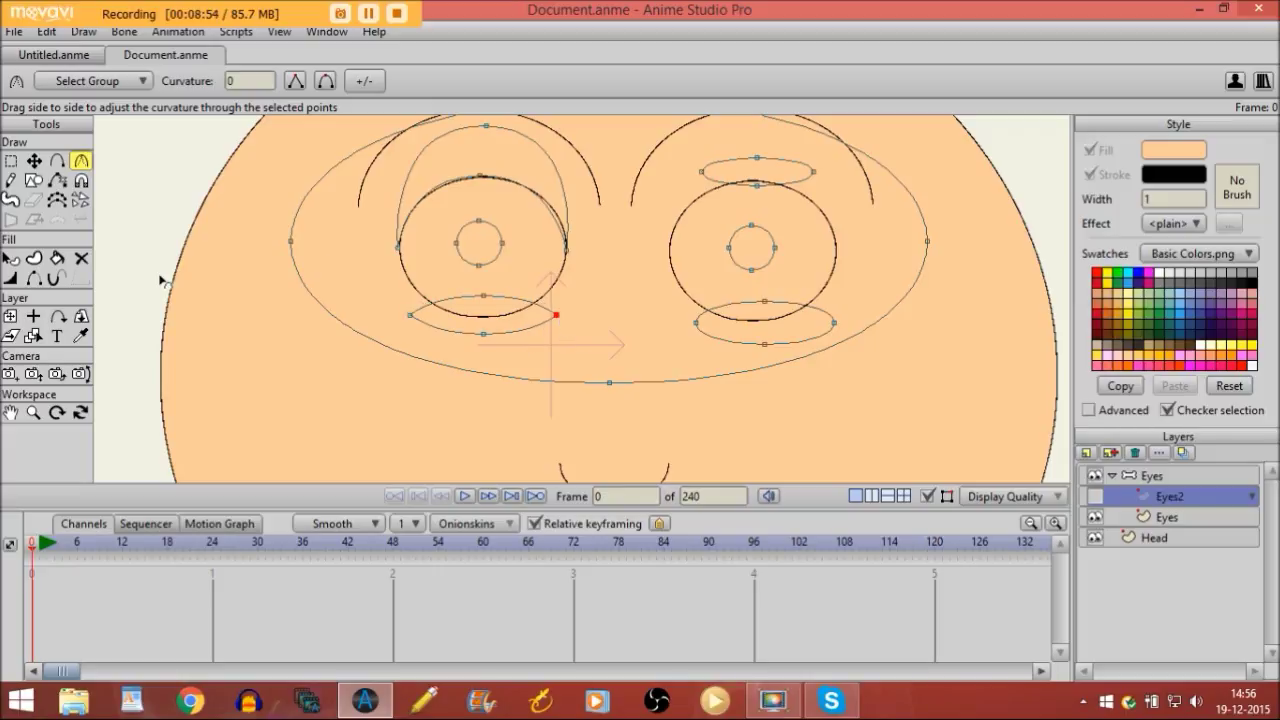
left_click(36, 162)
left_click_drag(410, 309, 397, 248)
left_click_drag(556, 324, 558, 263)
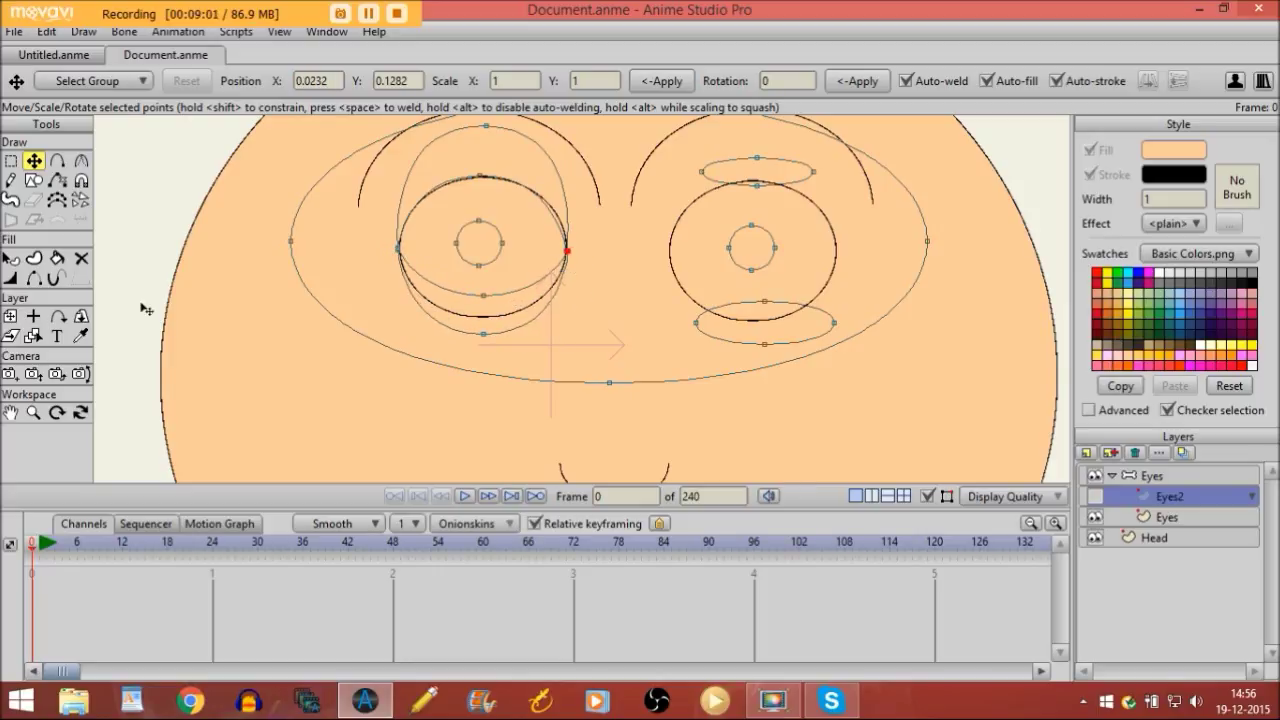
Step: Pull the middle of the left lower eyelid's inner edge down onto the bottom of the eye outline
left_click(33, 412)
left_click_drag(312, 356, 749, 391)
key("ctrl+z")
key("super+c")
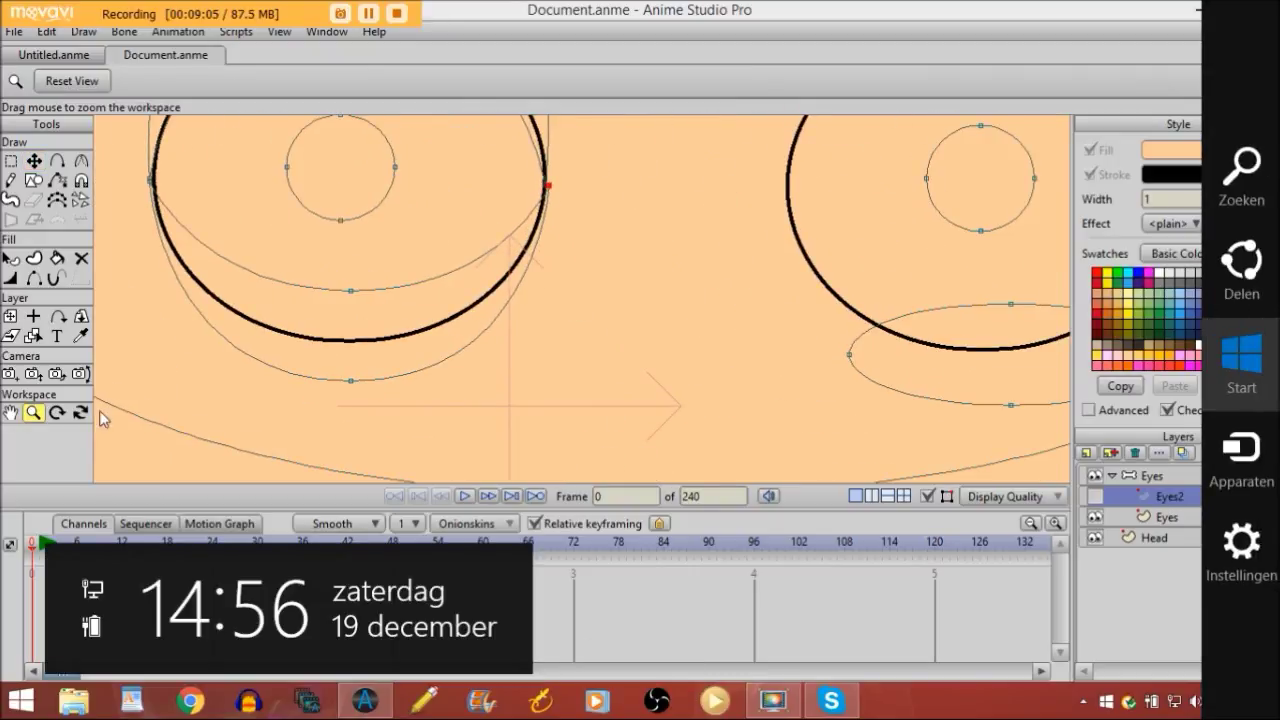
left_click(12, 413)
left_click(12, 413)
mouse_move(353, 369)
left_mouse_down()
mouse_move(412, 380)
mouse_move(434, 366)
left_mouse_up()
left_click(34, 161)
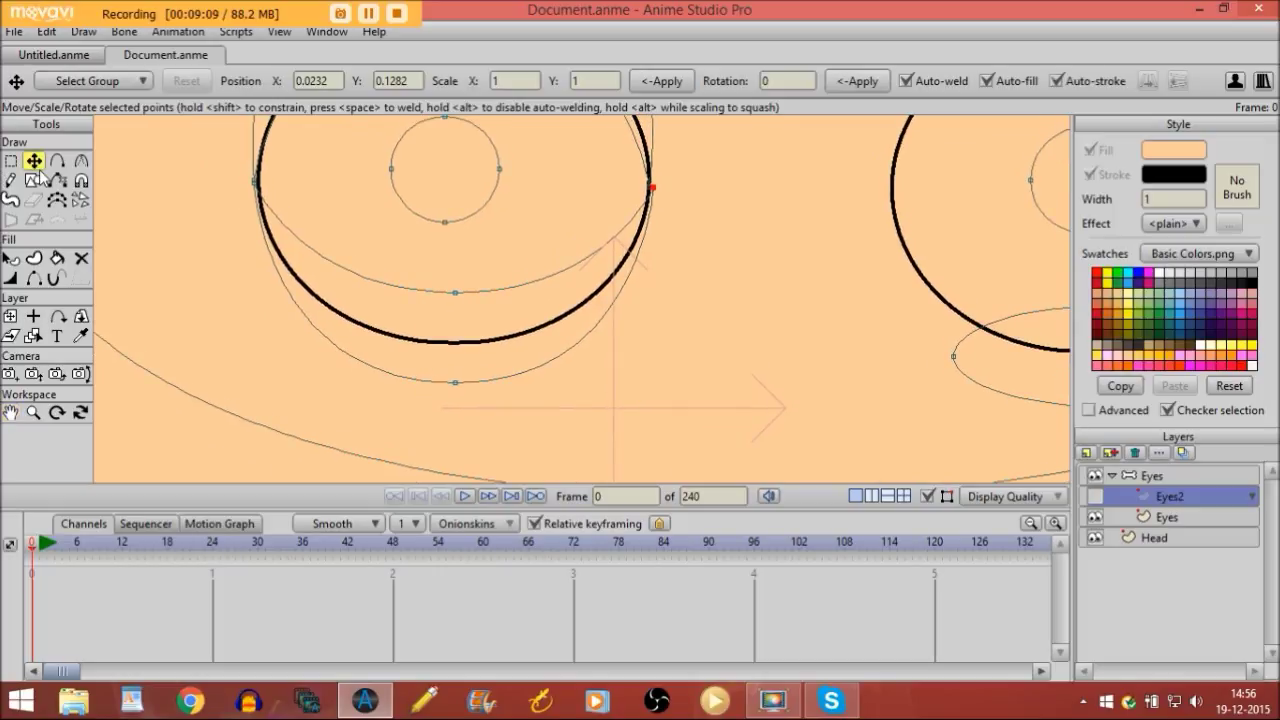
left_click_drag(454, 299, 463, 357)
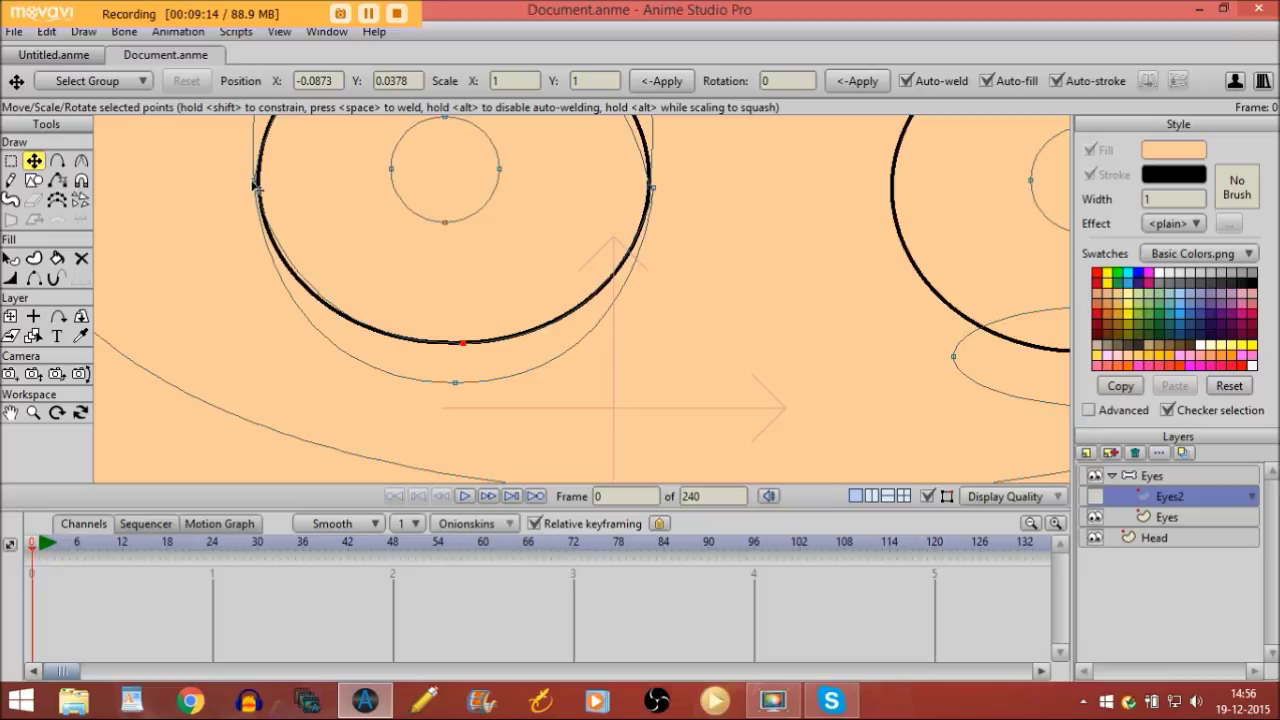
Step: Refine the left lower eyelid's inner edge to follow the eye outline, adjusting its corner and placing its middle point just below the outline
left_click(256, 186)
left_click(440, 343)
scroll(436, 345, "up", 2)
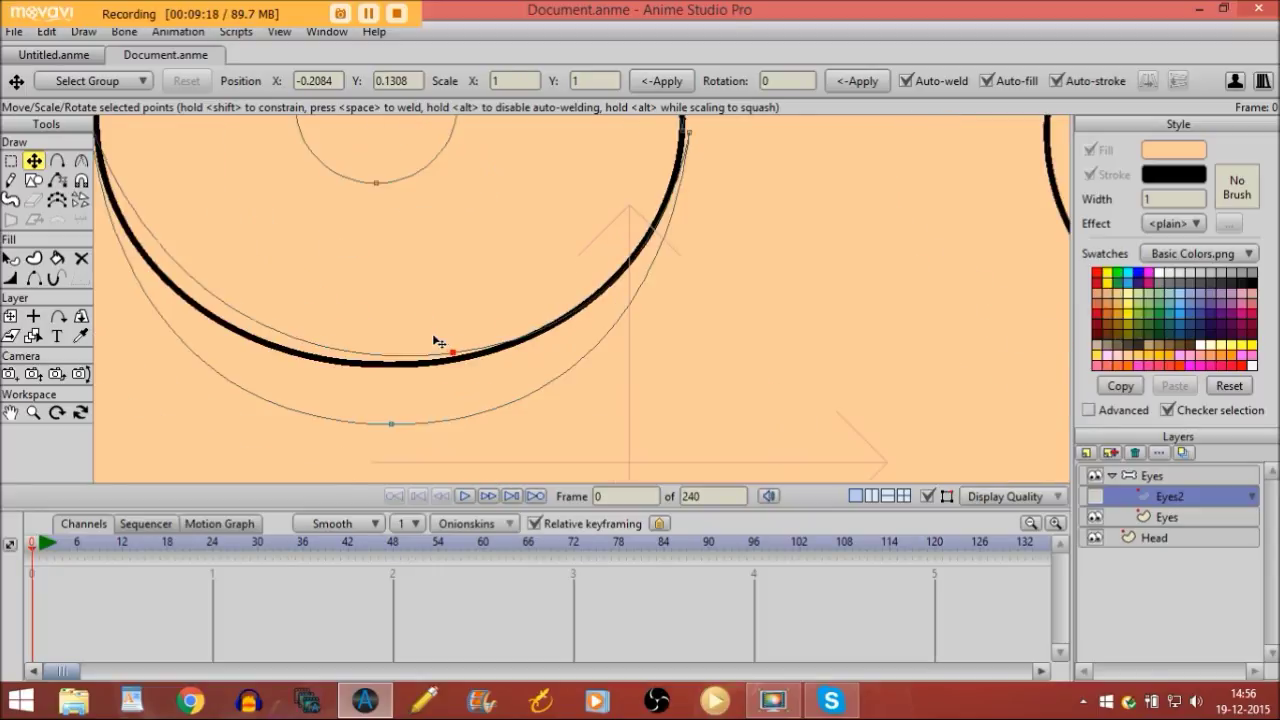
left_click(38, 413)
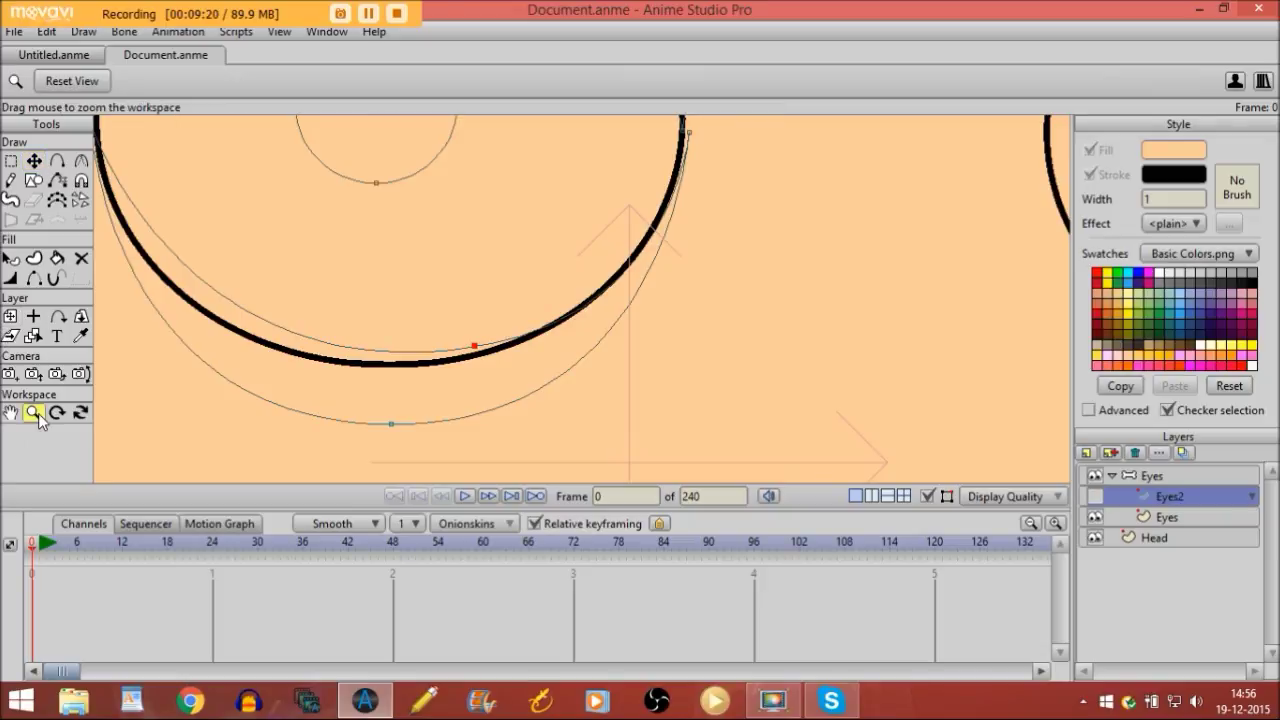
left_click_drag(299, 401, 341, 306)
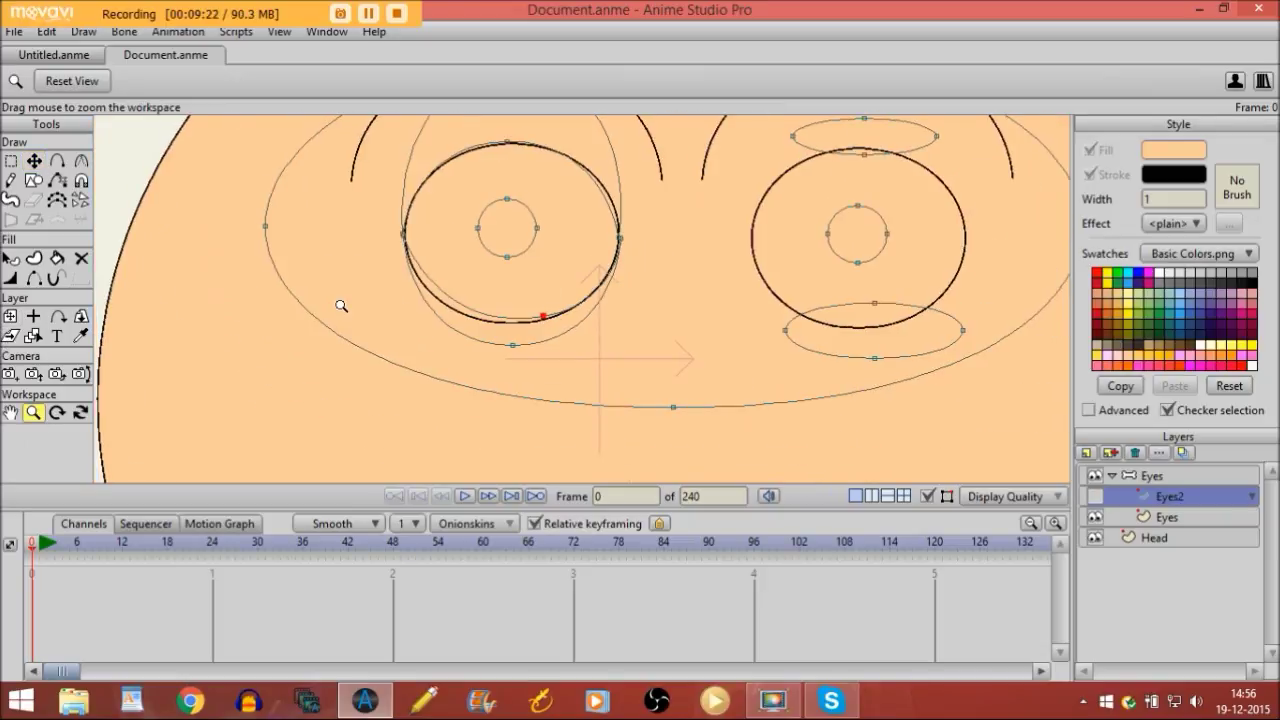
left_click_drag(429, 366, 691, 383)
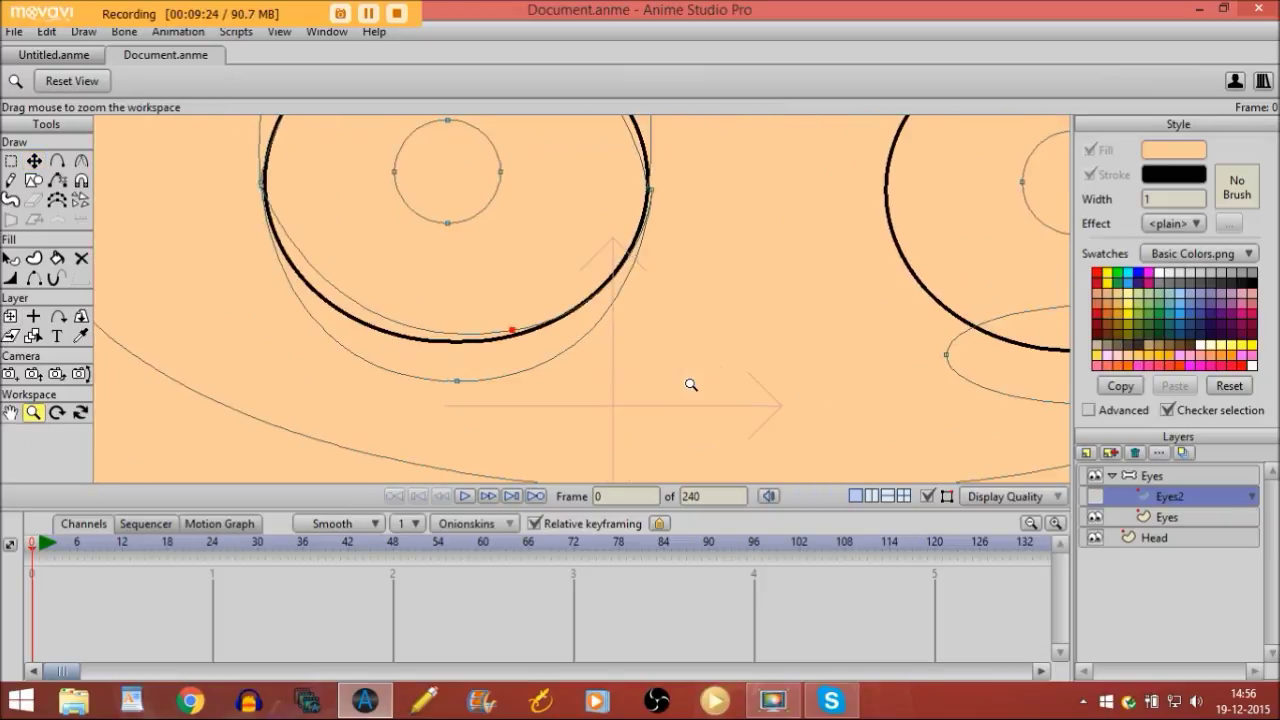
left_click(34, 162)
left_click_drag(518, 335, 455, 352)
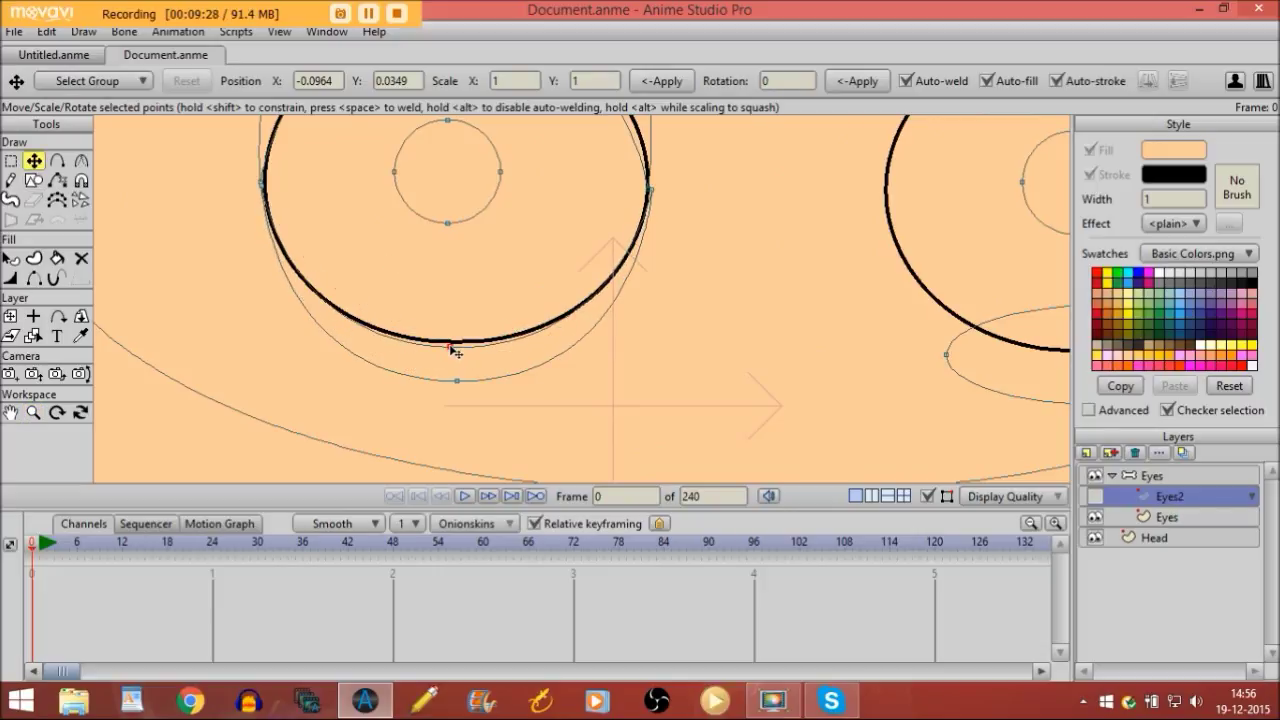
Step: Raise the middle of the left upper eyelid's inner edge above the eye outline, to about X -0.0868, Y 0.2454
left_click(11, 413)
left_click_drag(474, 351, 479, 416)
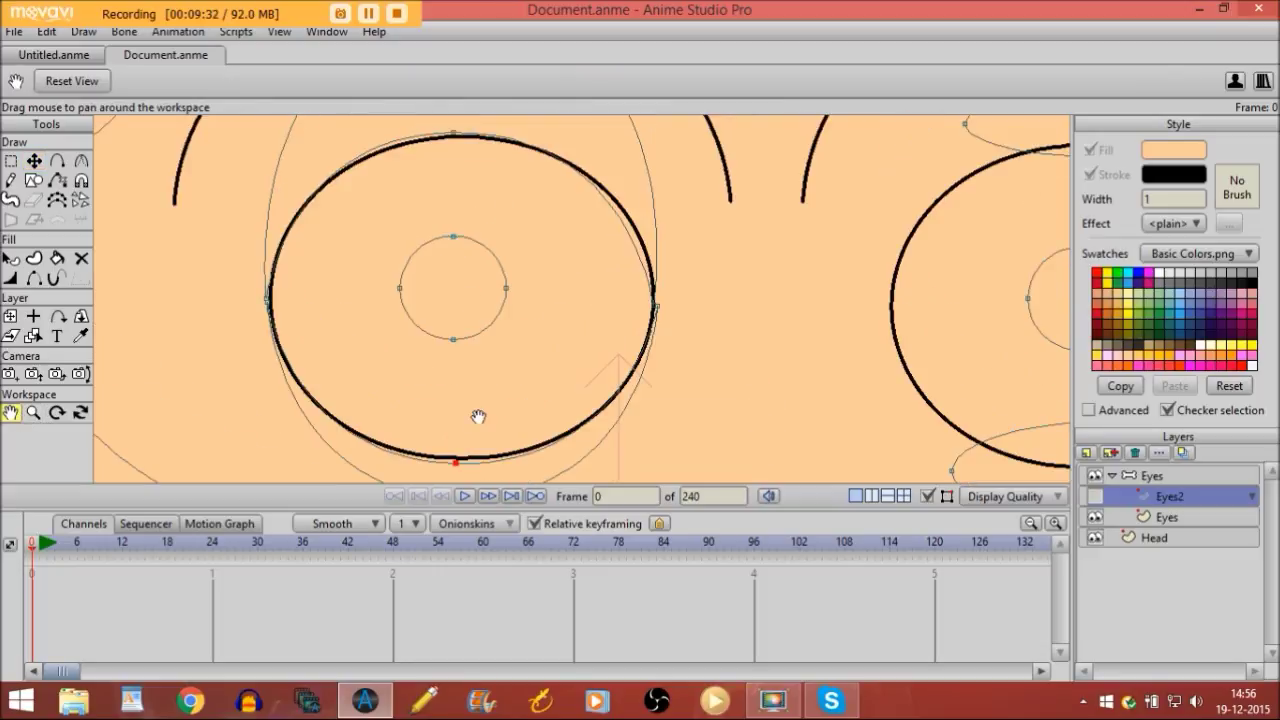
left_click(34, 161)
mouse_move(454, 132)
left_mouse_down()
mouse_move(465, 113)
mouse_move(451, 118)
left_mouse_up()
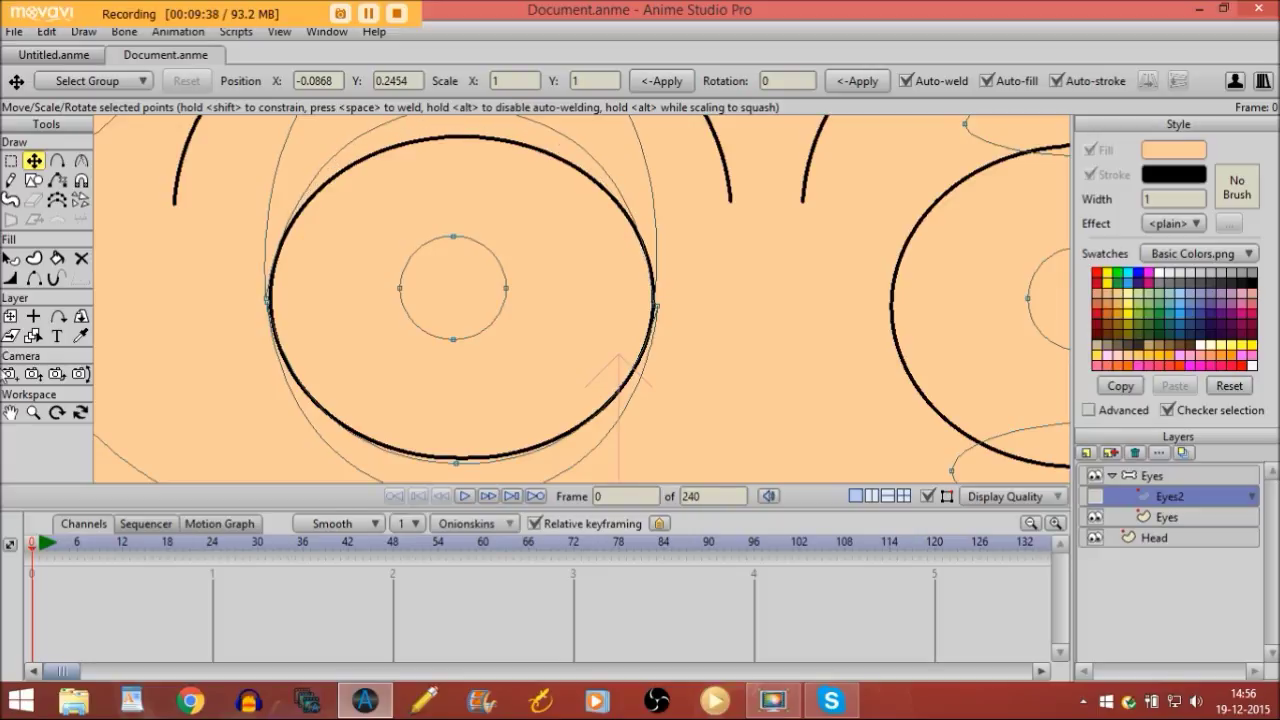
Step: Sharpen the two side points of the right eye's upper eyelid into pointed corners
left_click(33, 412)
left_click_drag(929, 371, 543, 358)
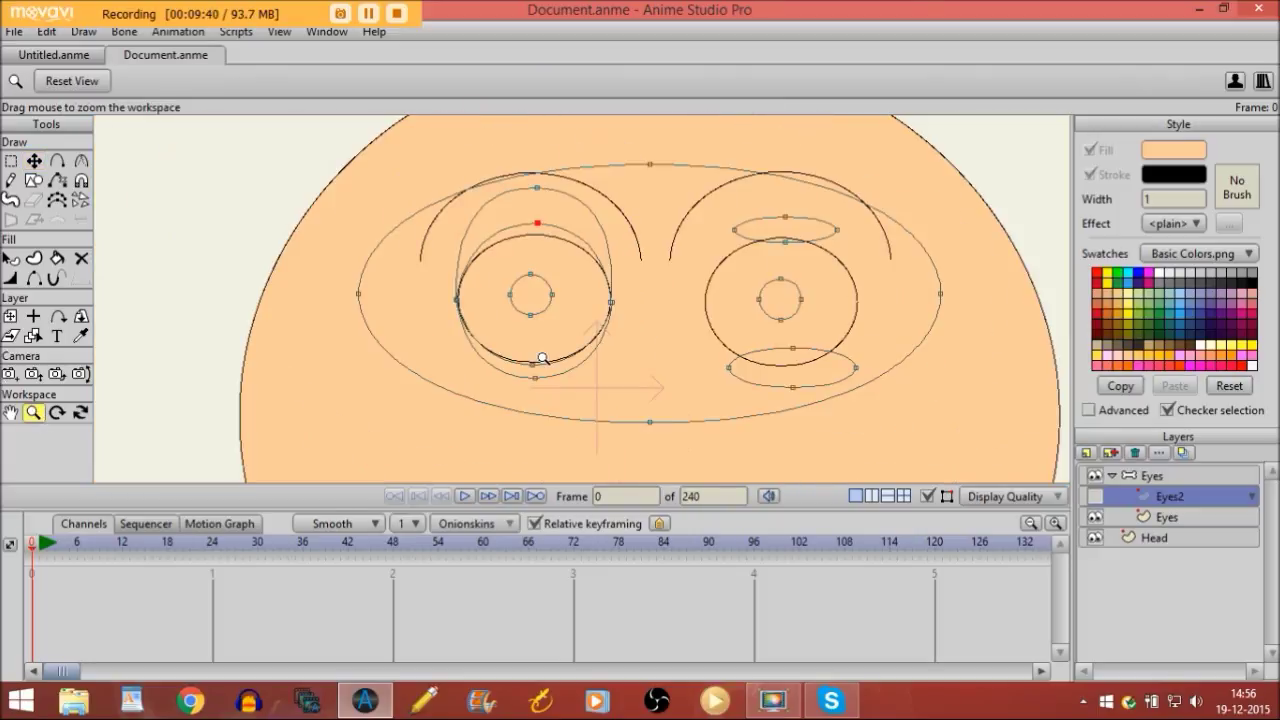
left_click(10, 412)
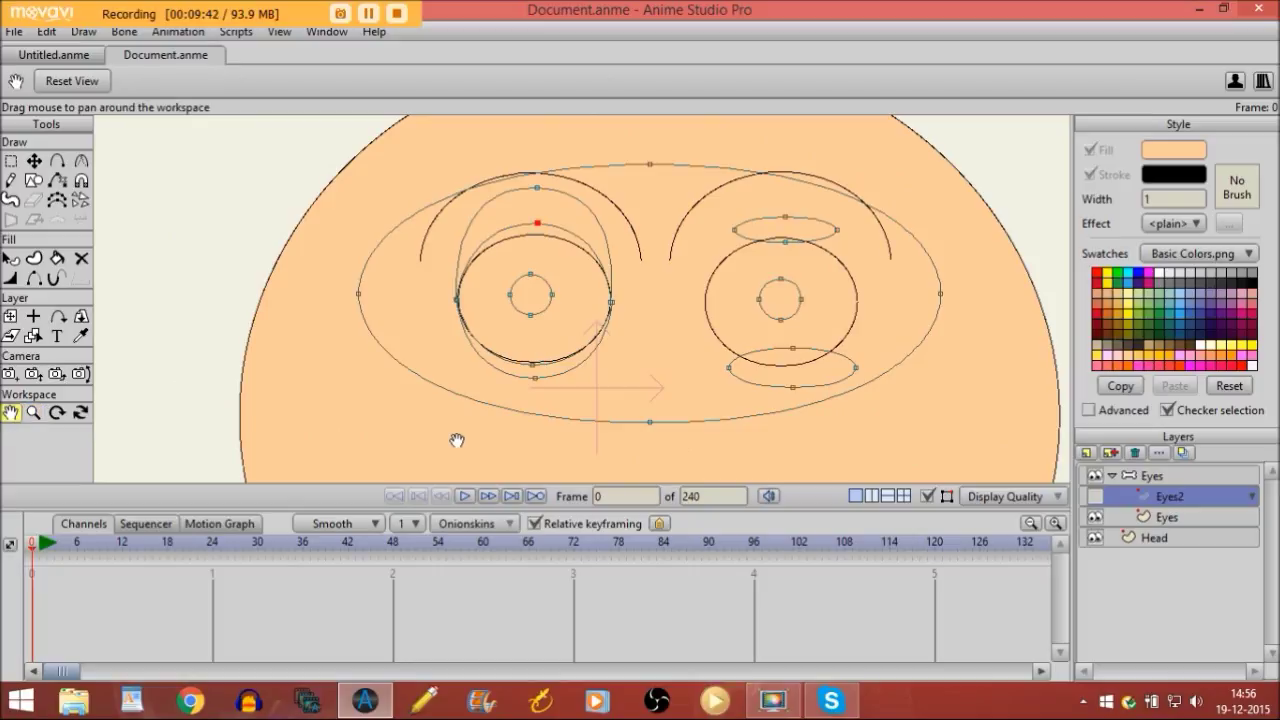
left_click_drag(806, 323, 626, 320)
left_click(33, 412)
left_click_drag(569, 396, 951, 449)
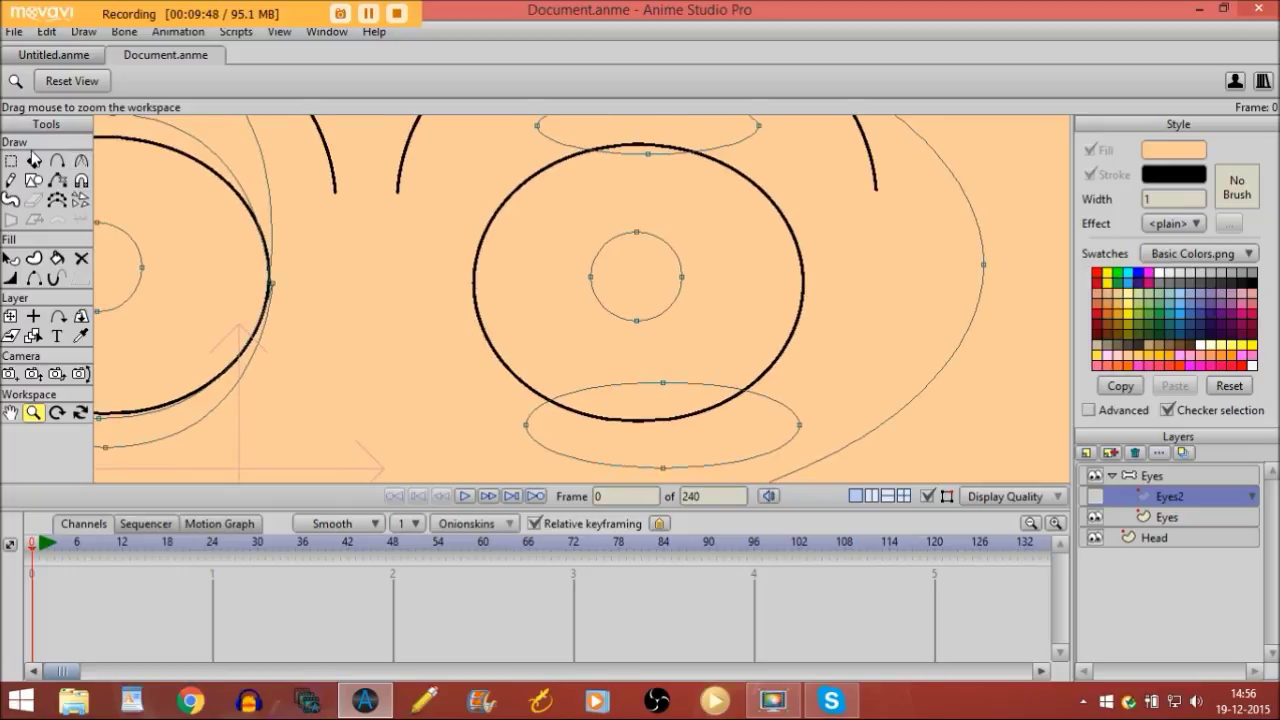
left_click(81, 160)
left_click(536, 125)
left_click_drag(252, 118, 690, 93)
left_click(759, 126)
left_click(33, 161)
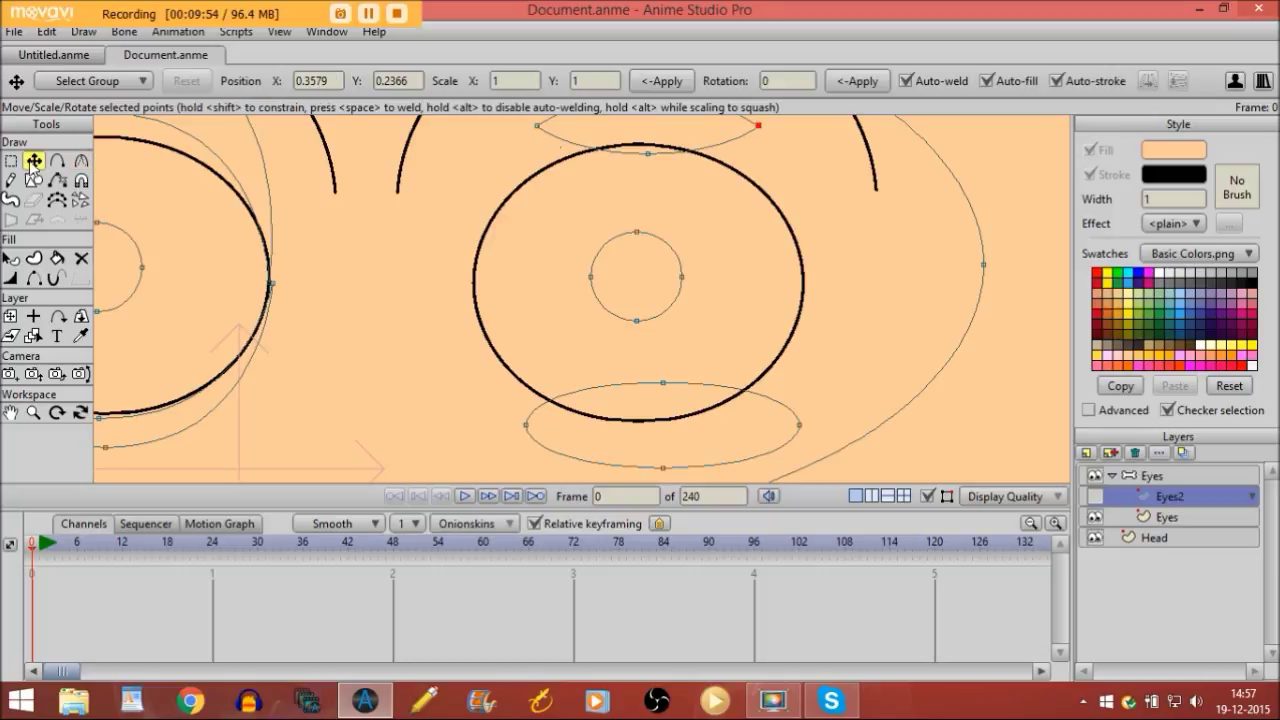
Step: Move the right upper eyelid's corners to the eye's sides and raise its inner edge just above the outline
left_click_drag(543, 139, 478, 295)
left_click_drag(763, 127, 812, 290)
left_click_drag(649, 152, 646, 123)
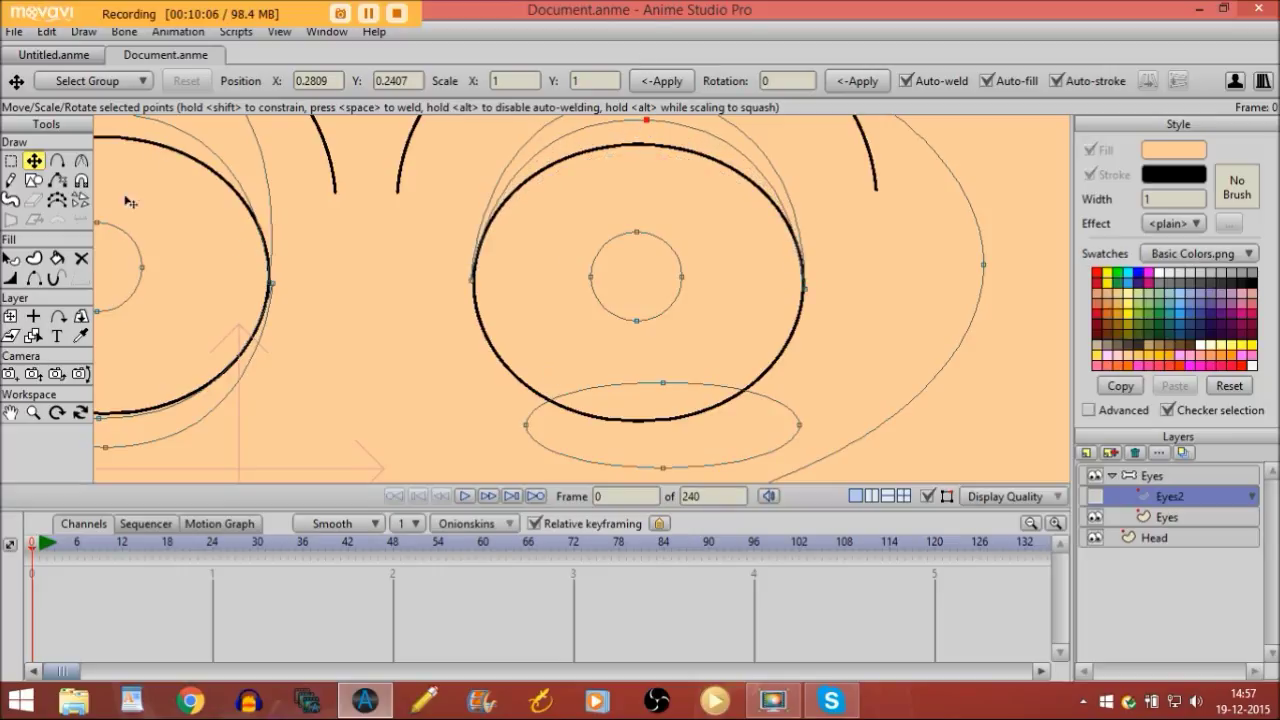
Step: Sharpen both corners of the right eye's lower eyelid and move them to the sides of the eye outline
left_click(81, 160)
left_click_drag(527, 425, 387, 411)
left_click_drag(802, 435, 171, 380)
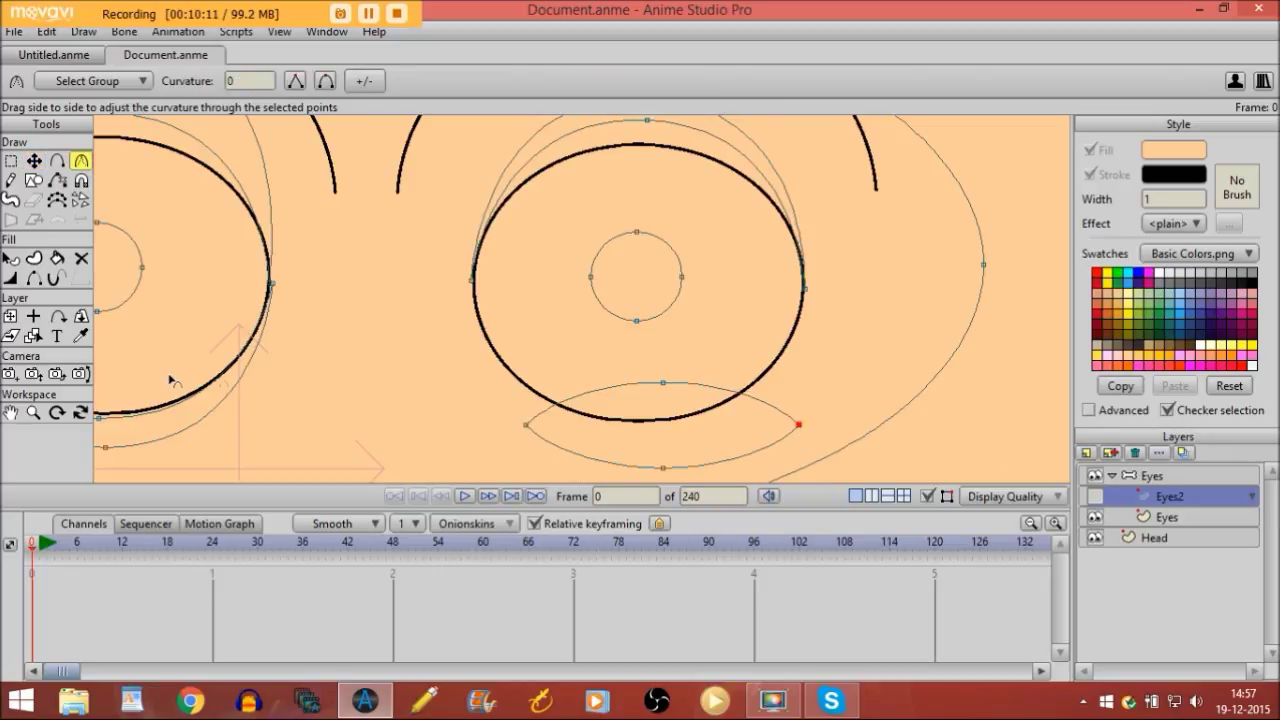
left_click(34, 161)
left_click_drag(526, 424, 472, 285)
left_click_drag(800, 441, 807, 311)
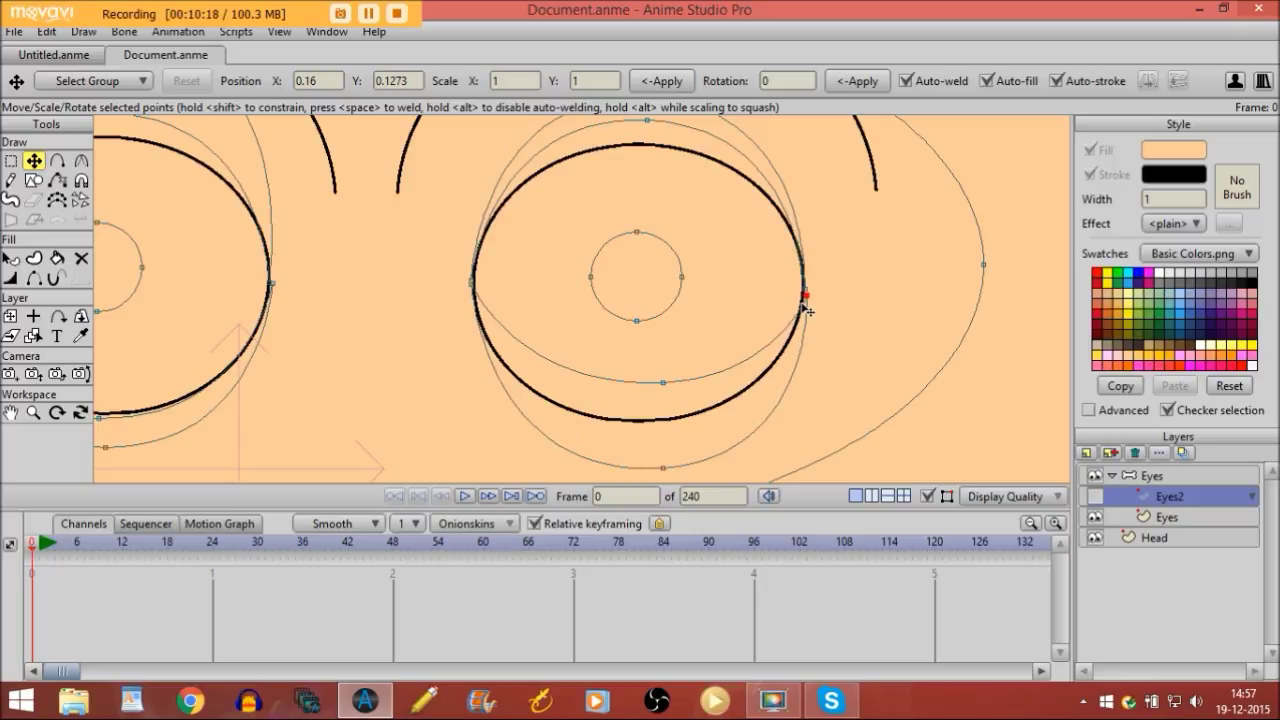
Step: Lower the right lower eyelid's edges below the eye outline and show the Eyes2 layer again
left_click(668, 381)
left_click_drag(668, 381, 634, 481)
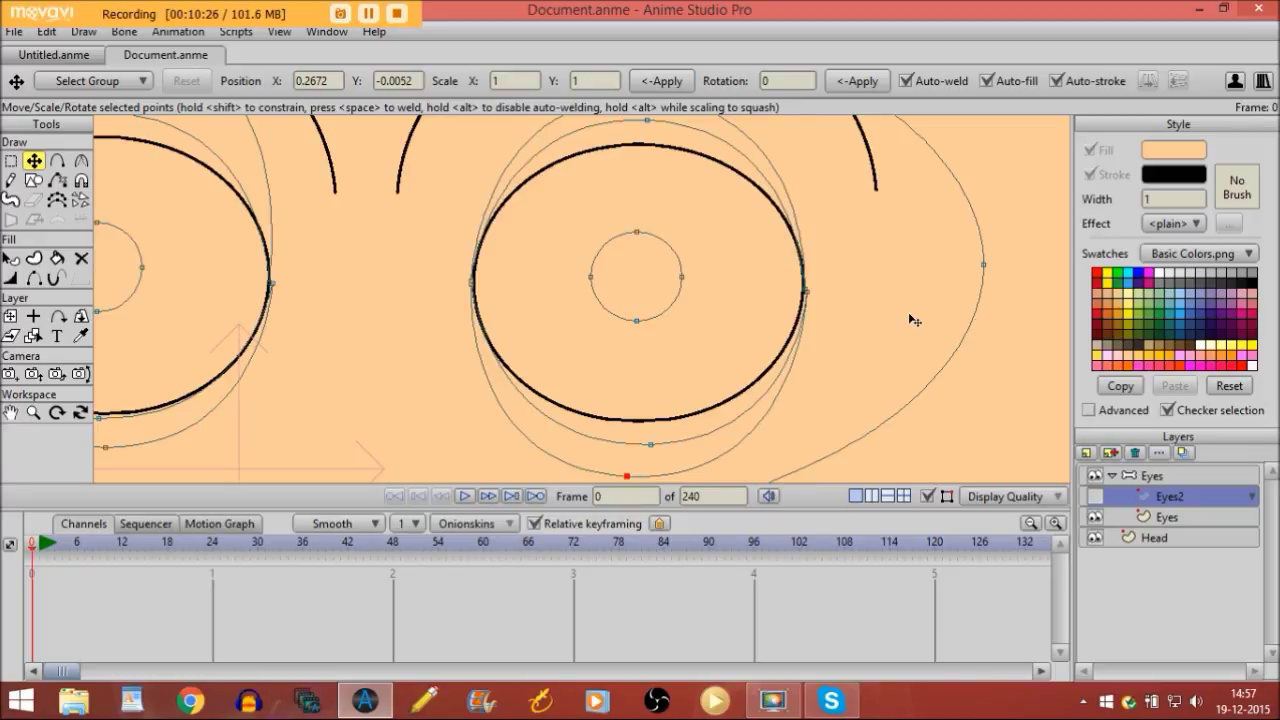
left_click(1095, 497)
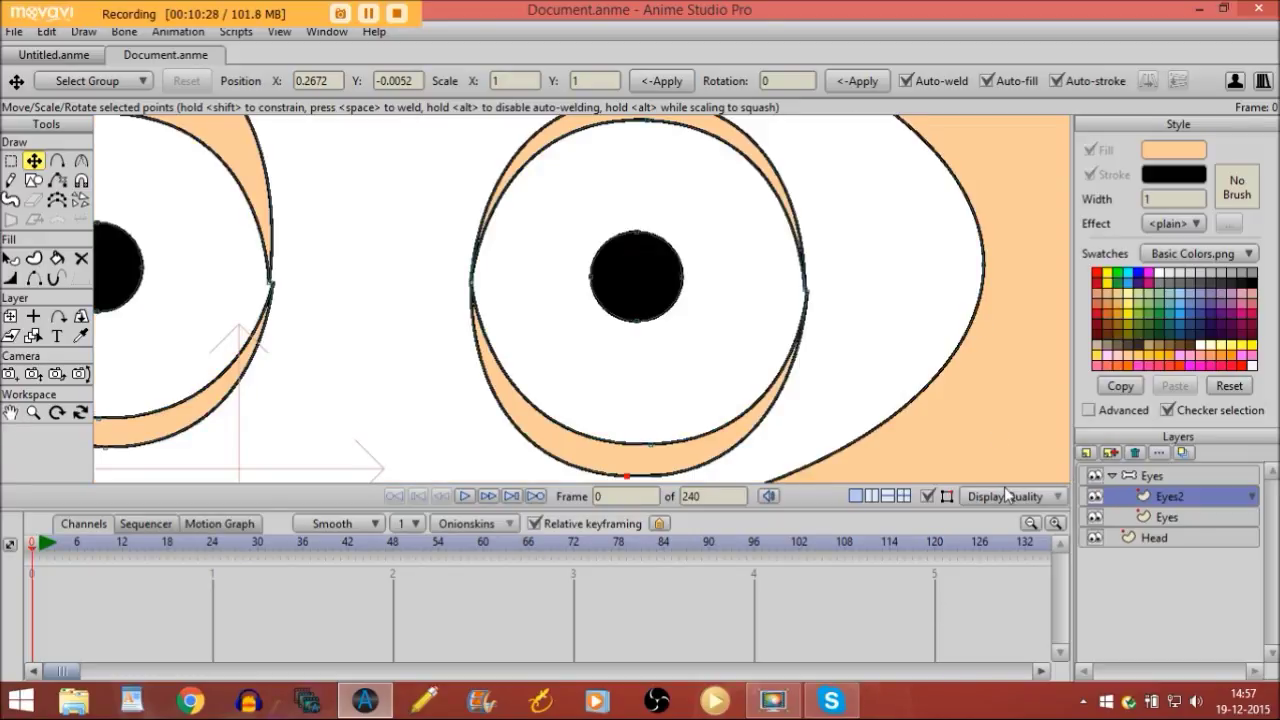
Step: Set the Eyes bone layer's group mask to Hide all
left_click(35, 413)
left_click_drag(414, 349, 137, 340)
left_click(11, 413)
left_click_drag(409, 320, 537, 340)
left_click(35, 413)
left_click_drag(357, 386, 478, 386)
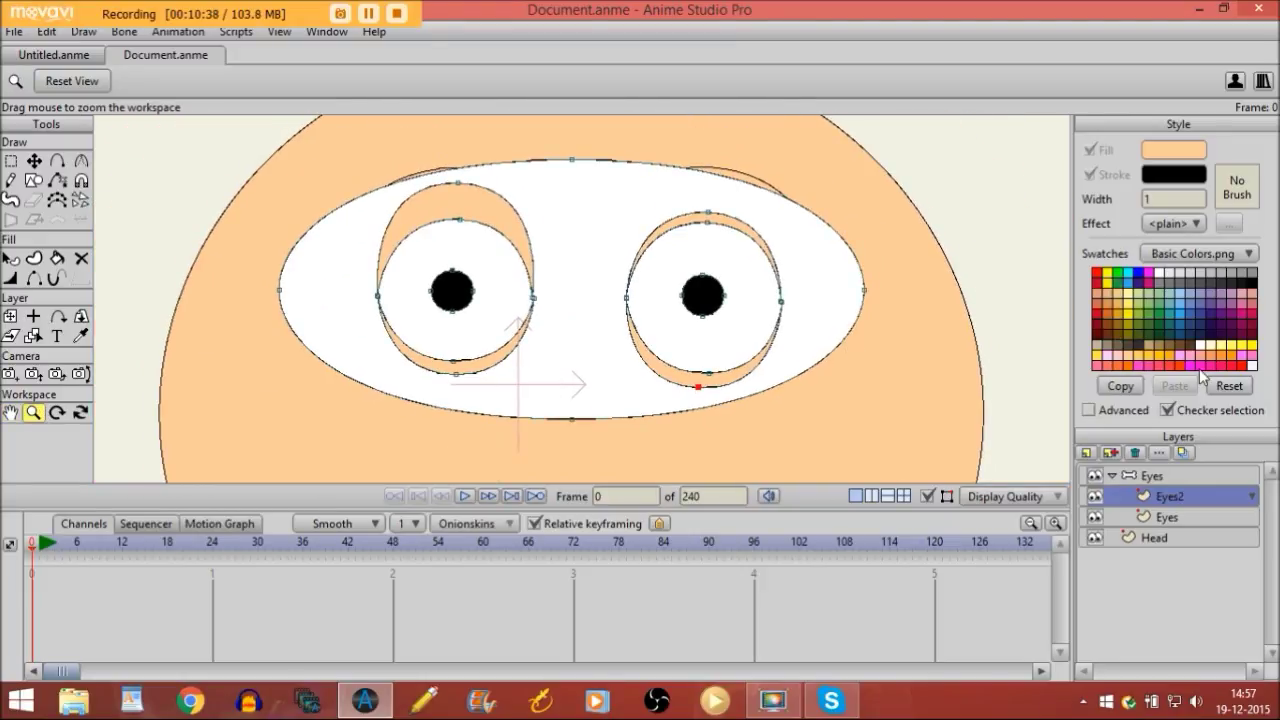
double_click(1152, 474)
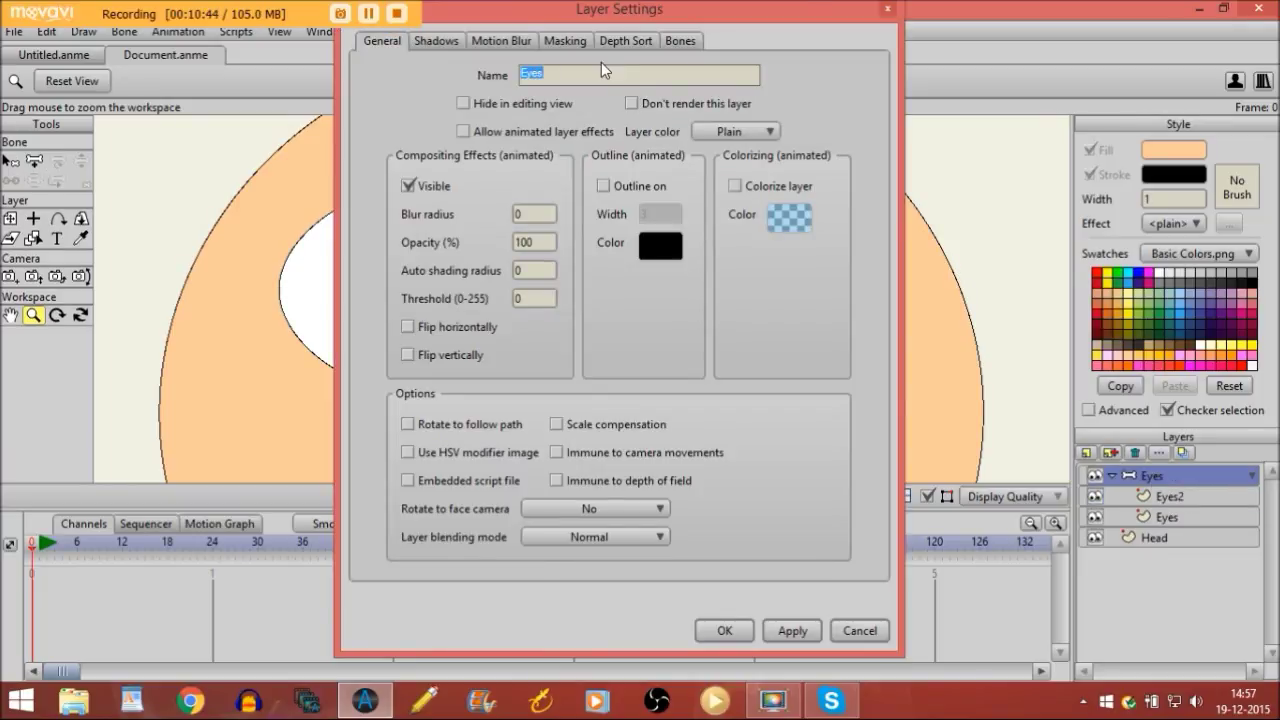
left_click(566, 40)
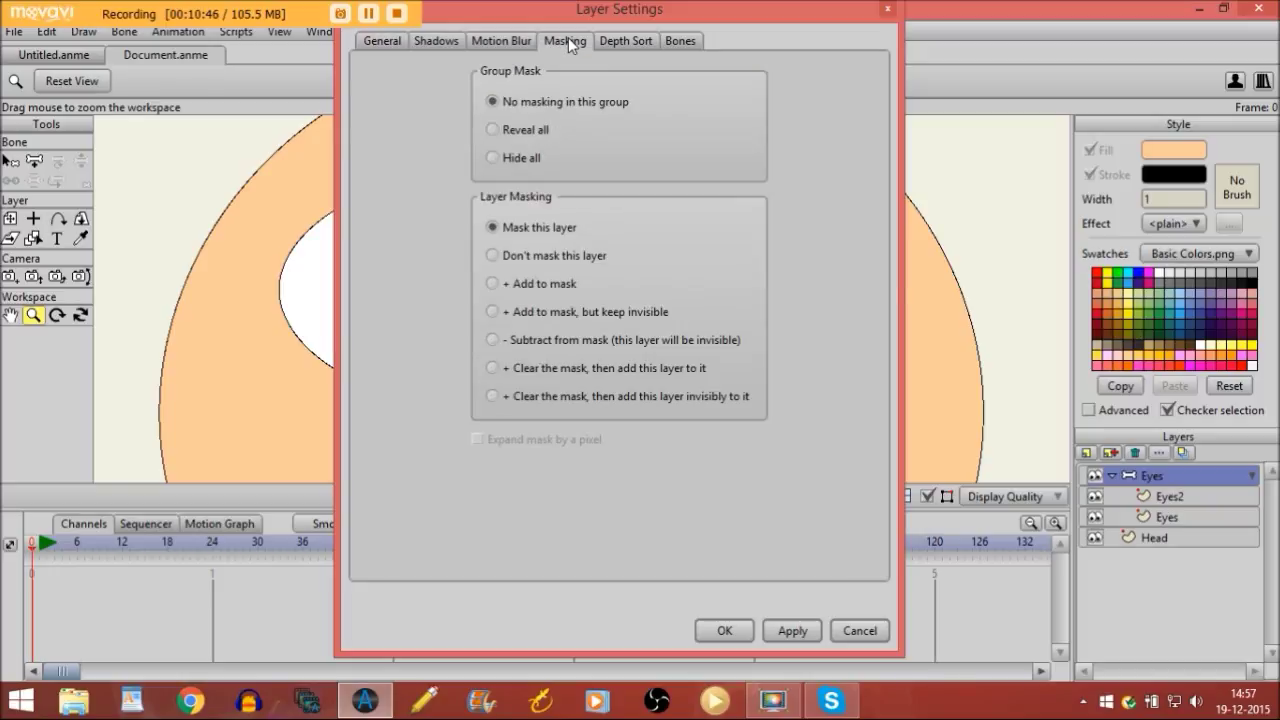
left_click(492, 158)
left_click(727, 631)
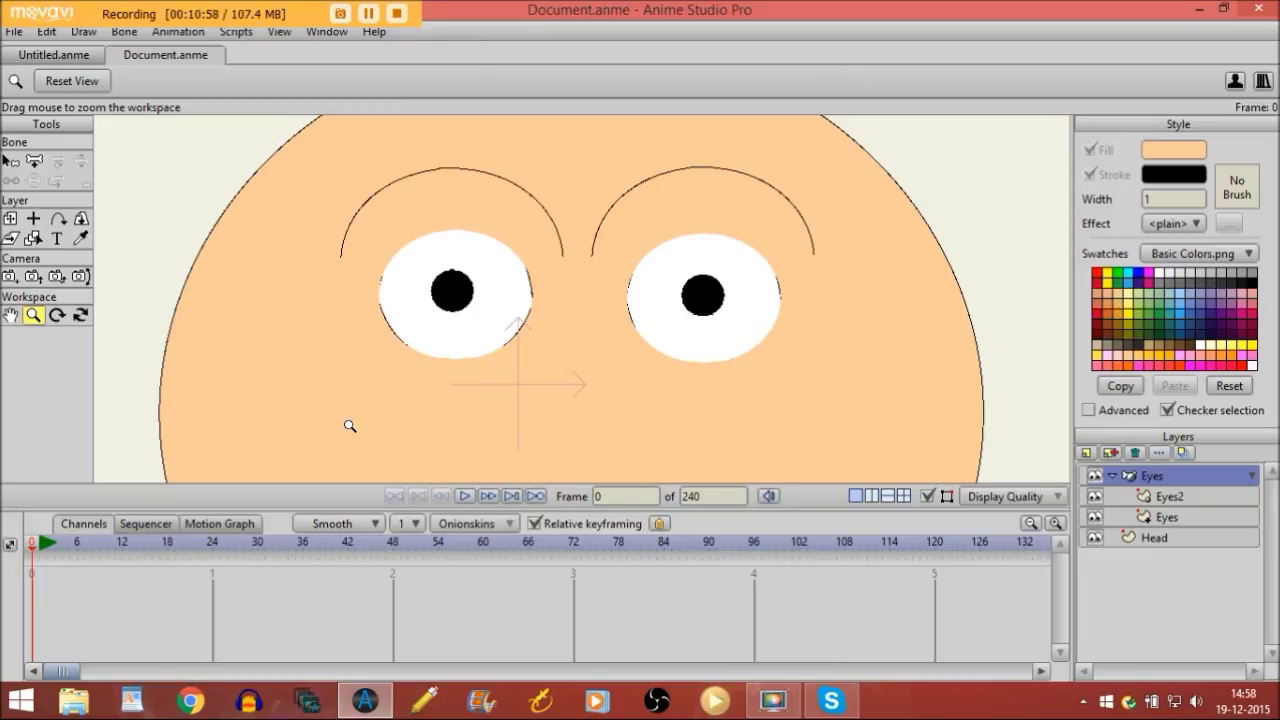
Step: Turn on Exclude Strokes in the masking settings of the Eyes vector layer that holds the outlines
left_click(1160, 497)
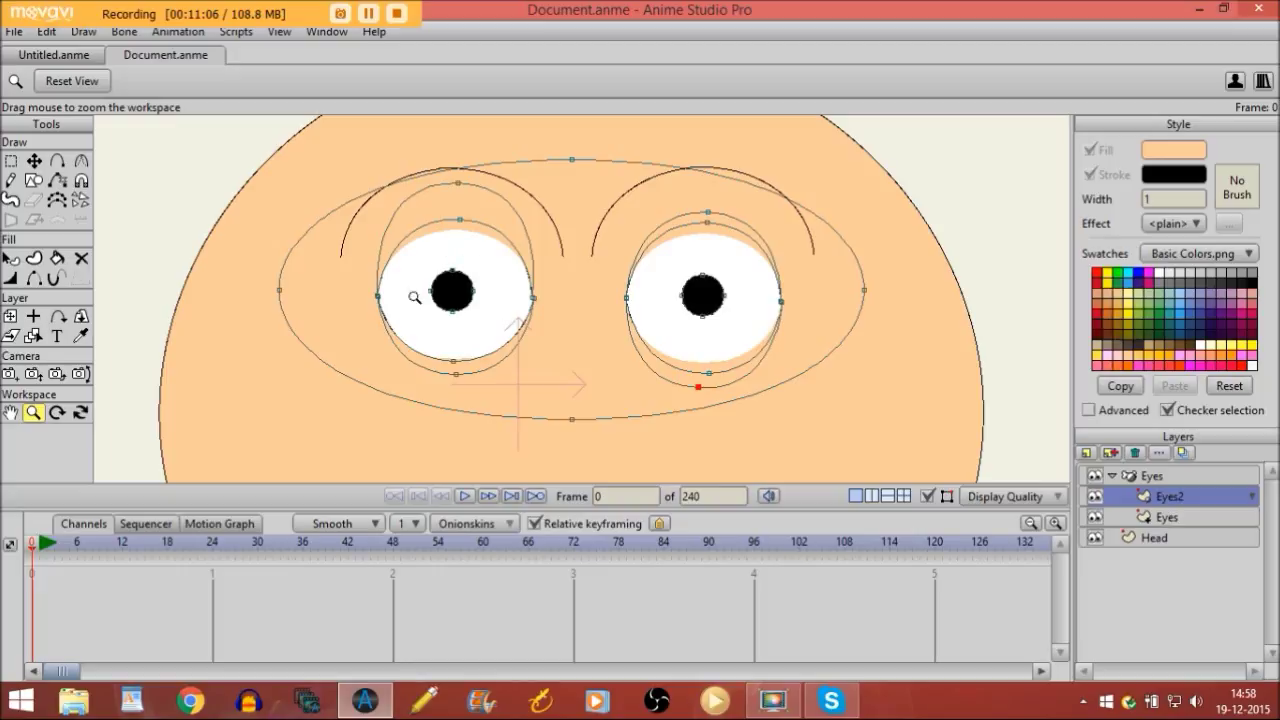
left_click(1194, 518)
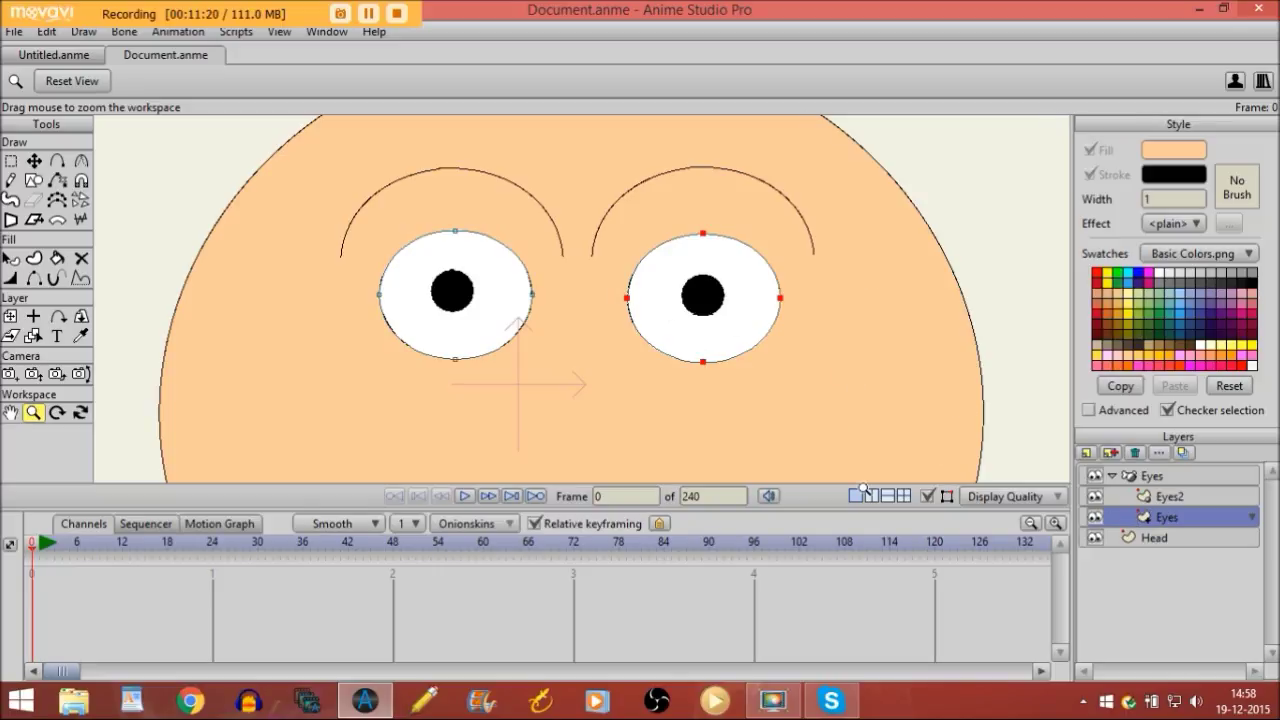
double_click(1143, 517)
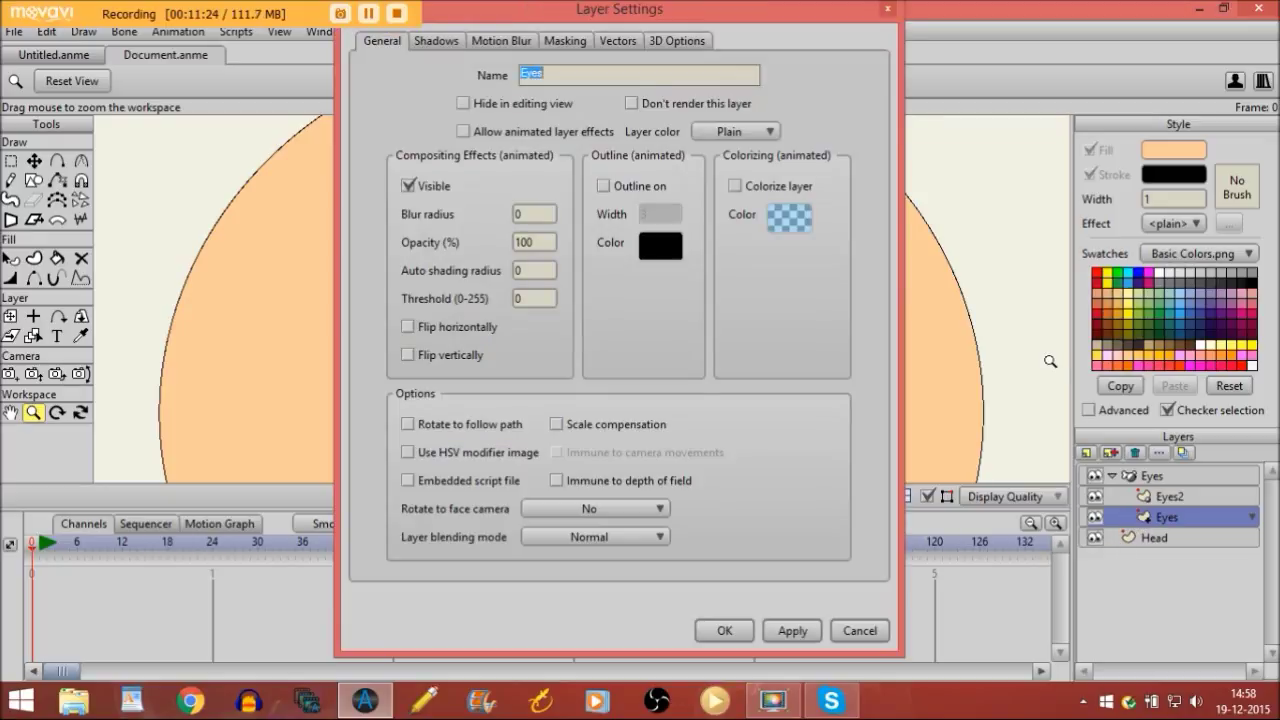
left_click(563, 41)
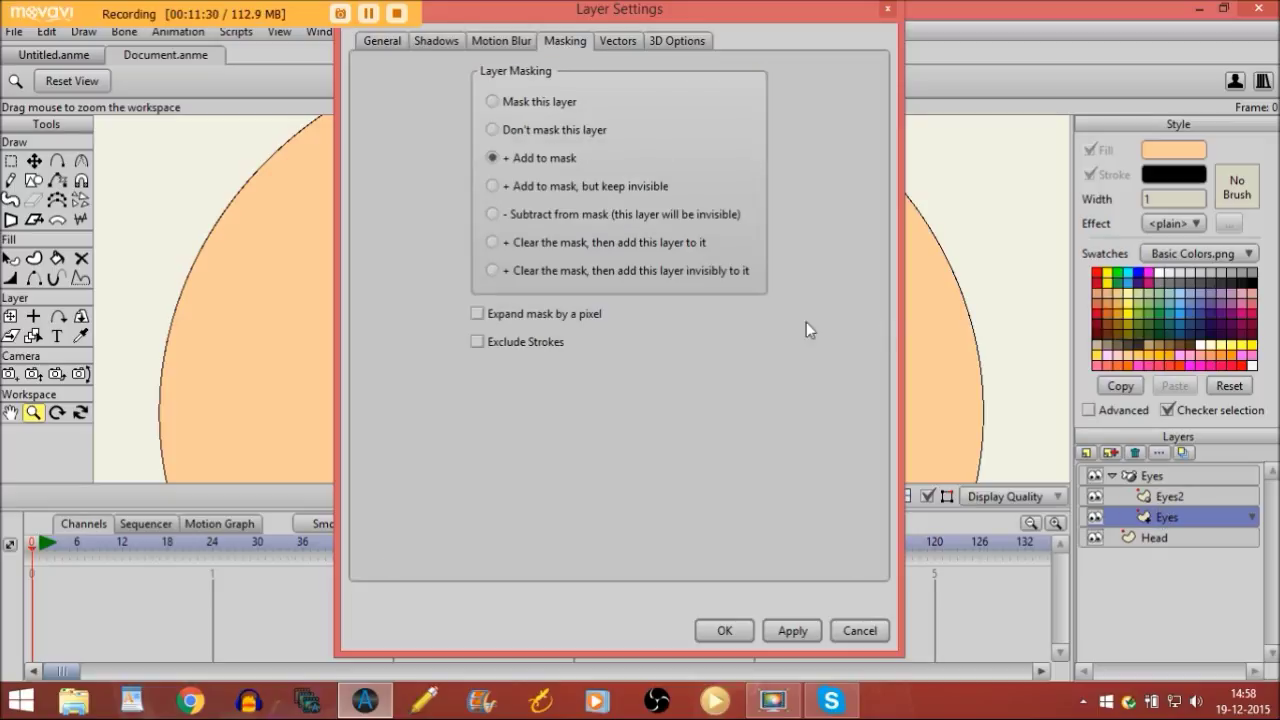
left_click(478, 343)
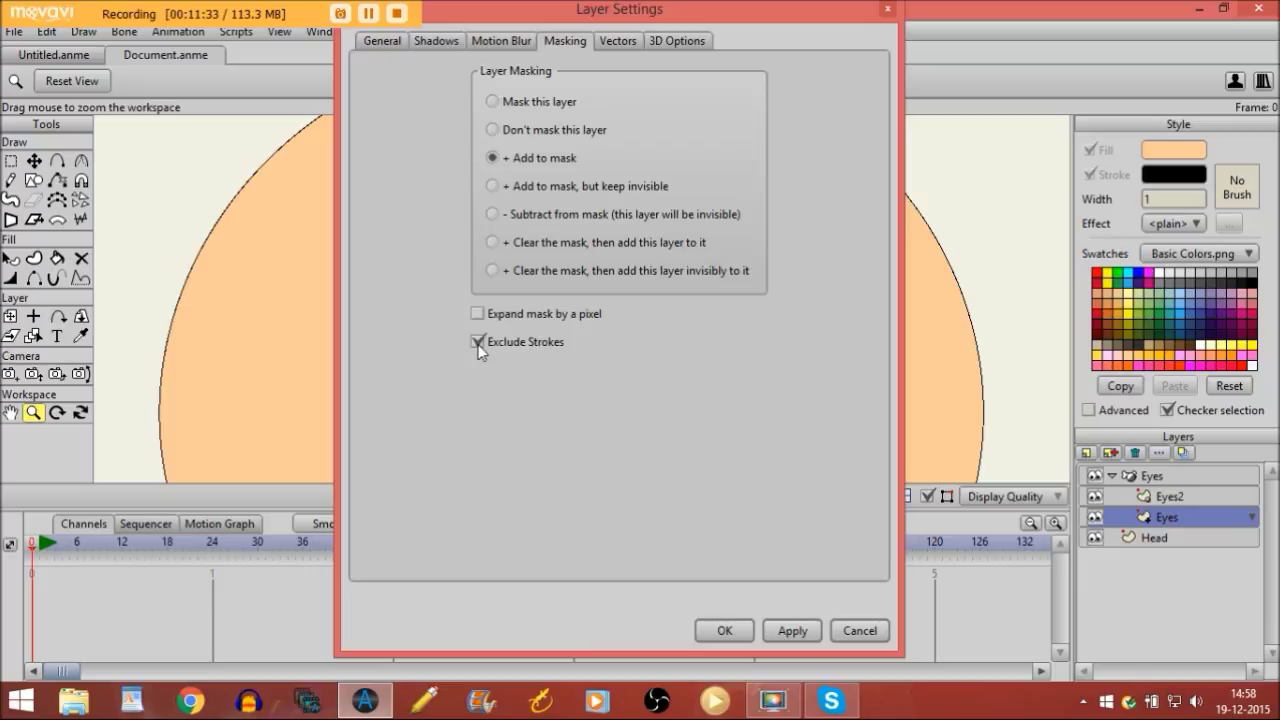
left_click(722, 630)
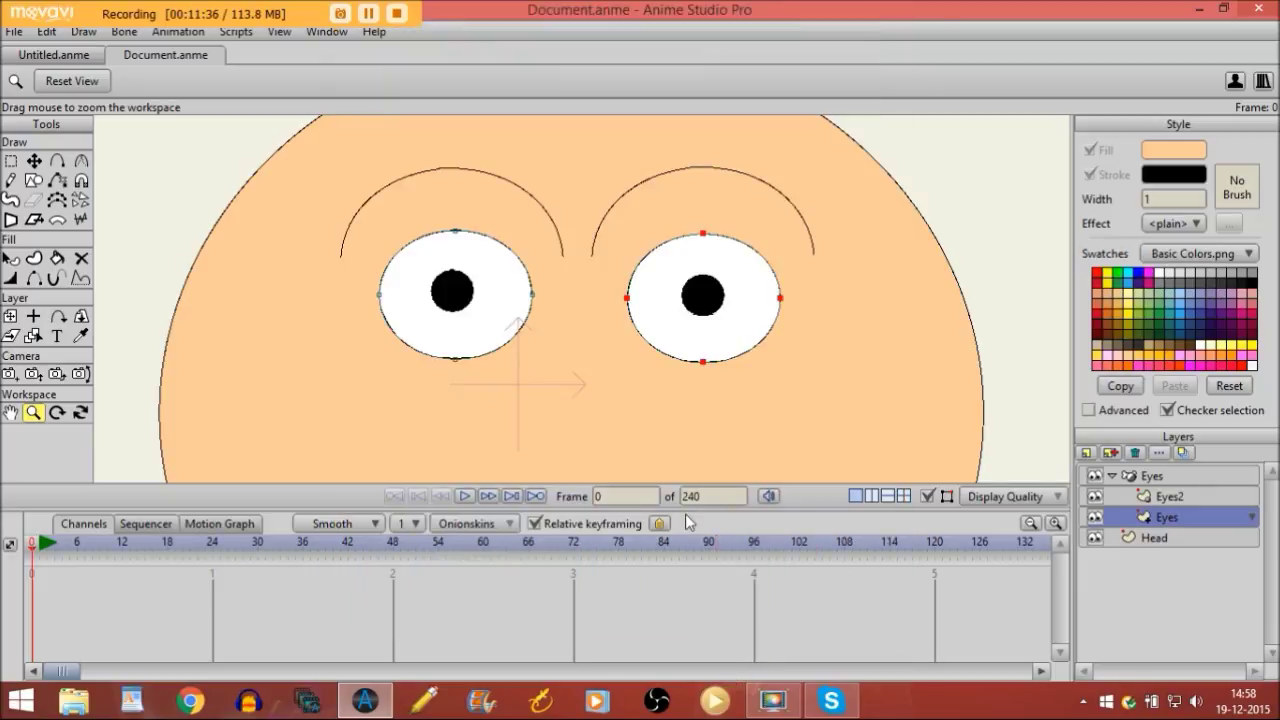
Step: On the Eyes2 layer, raise the top edge of the left eye's upper eyelid slightly above the eye outline
left_click(927, 497)
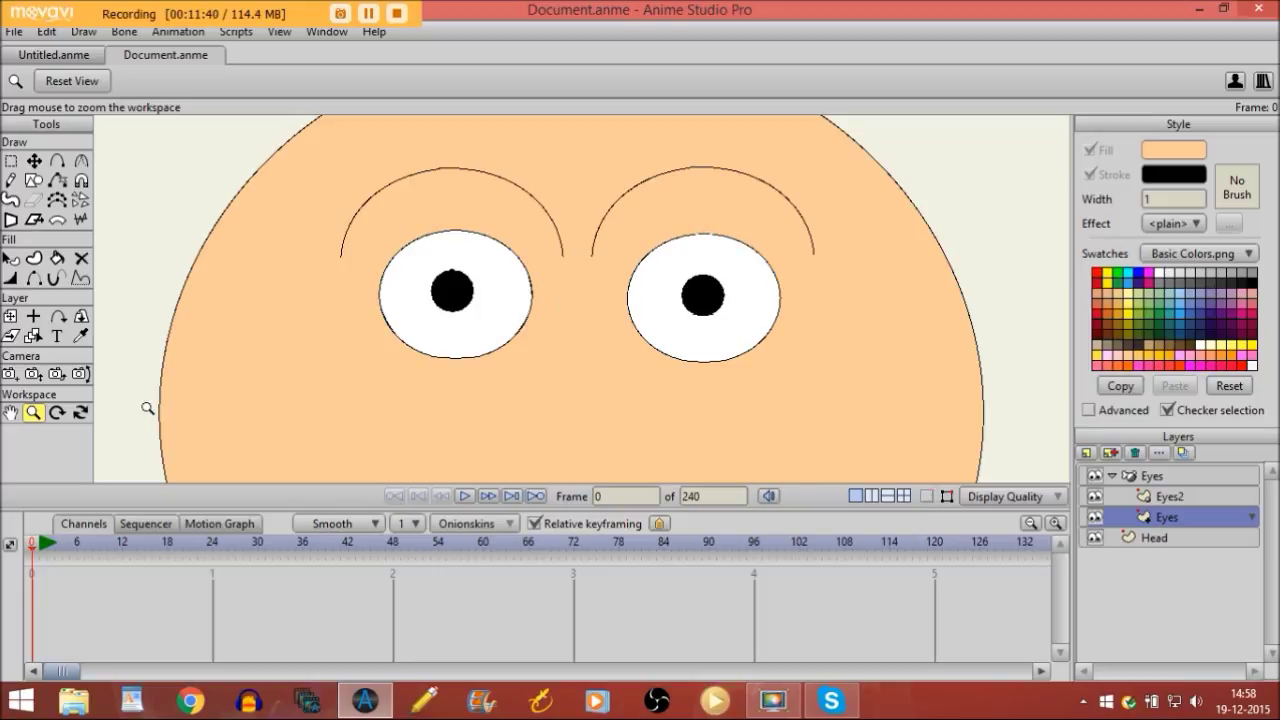
left_click(1133, 498)
left_click(927, 496)
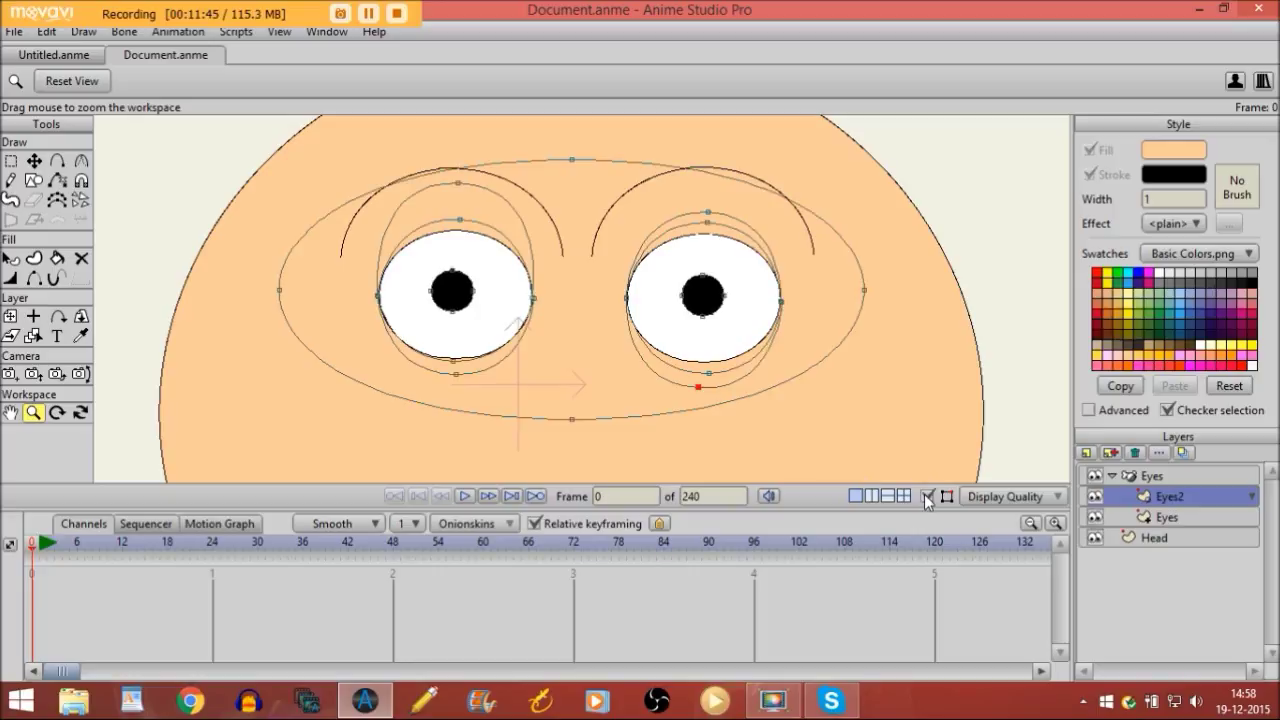
left_click(34, 161)
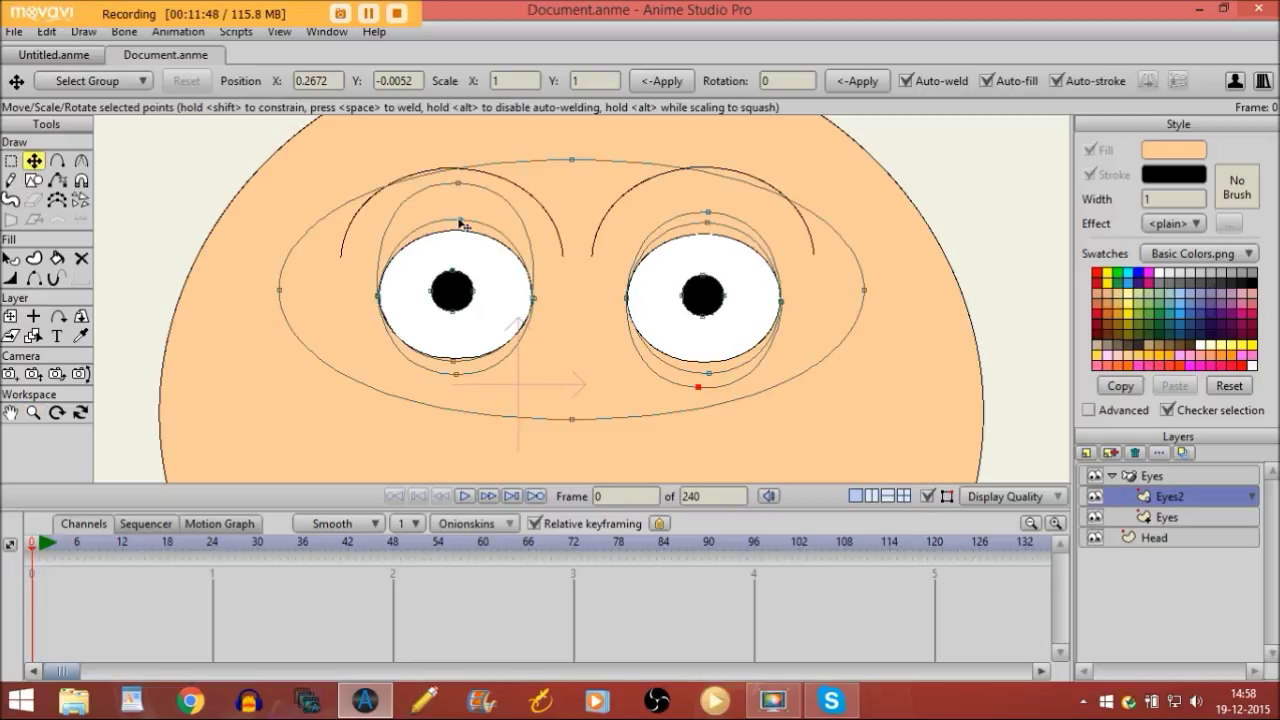
mouse_move(459, 220)
left_mouse_down()
mouse_move(451, 300)
mouse_move(459, 215)
left_mouse_up()
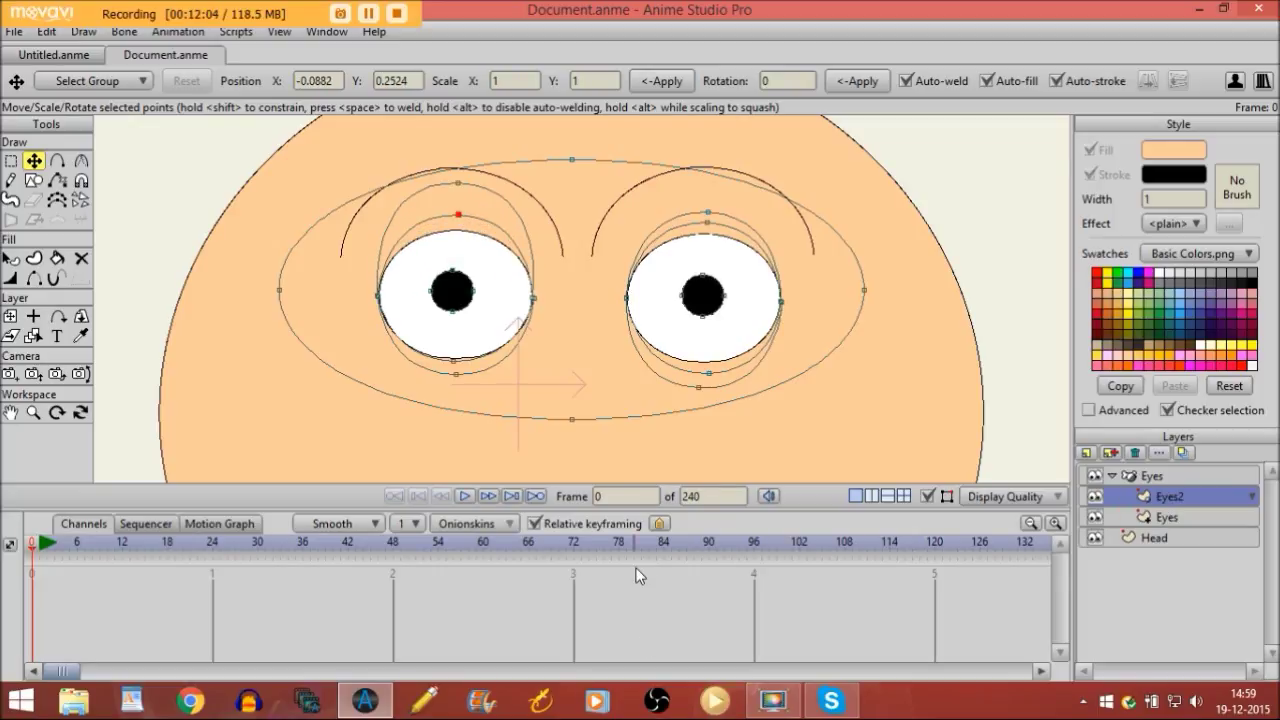
Step: Keyframe all points of the Eyes2 layer in their open-eye position at frame 72
left_click(577, 547)
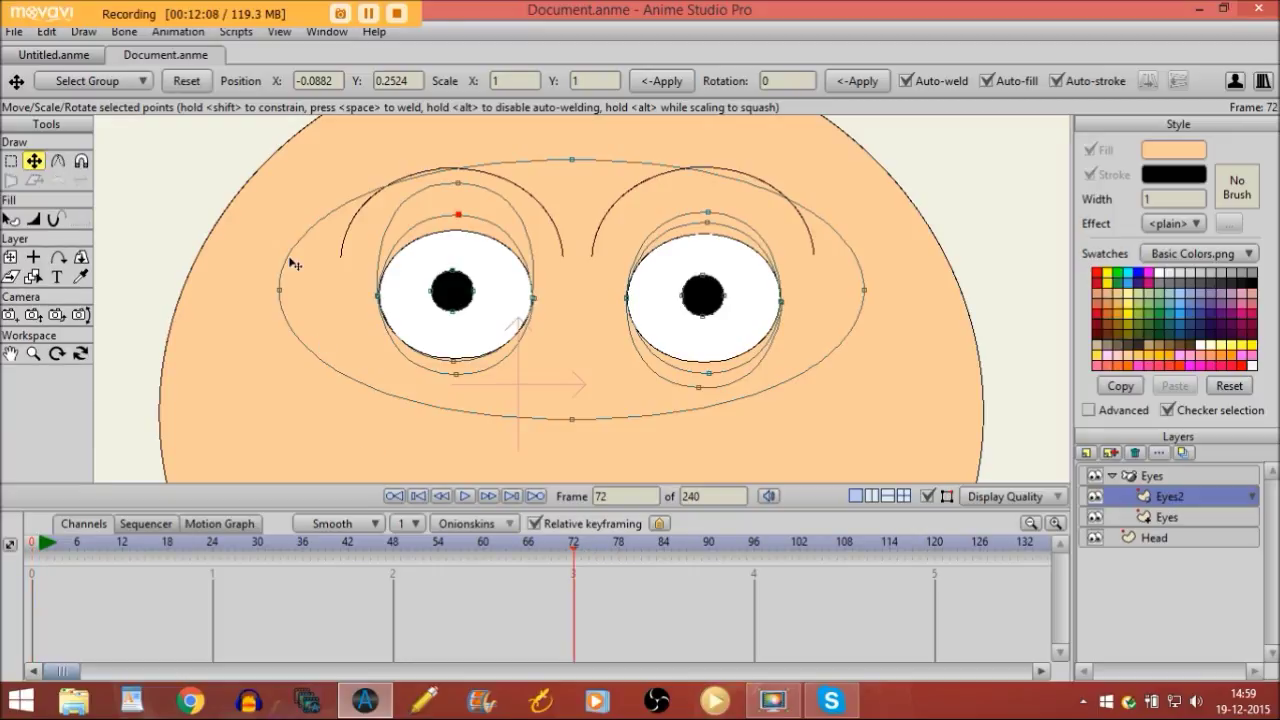
left_click(11, 161)
left_click_drag(204, 150, 945, 458)
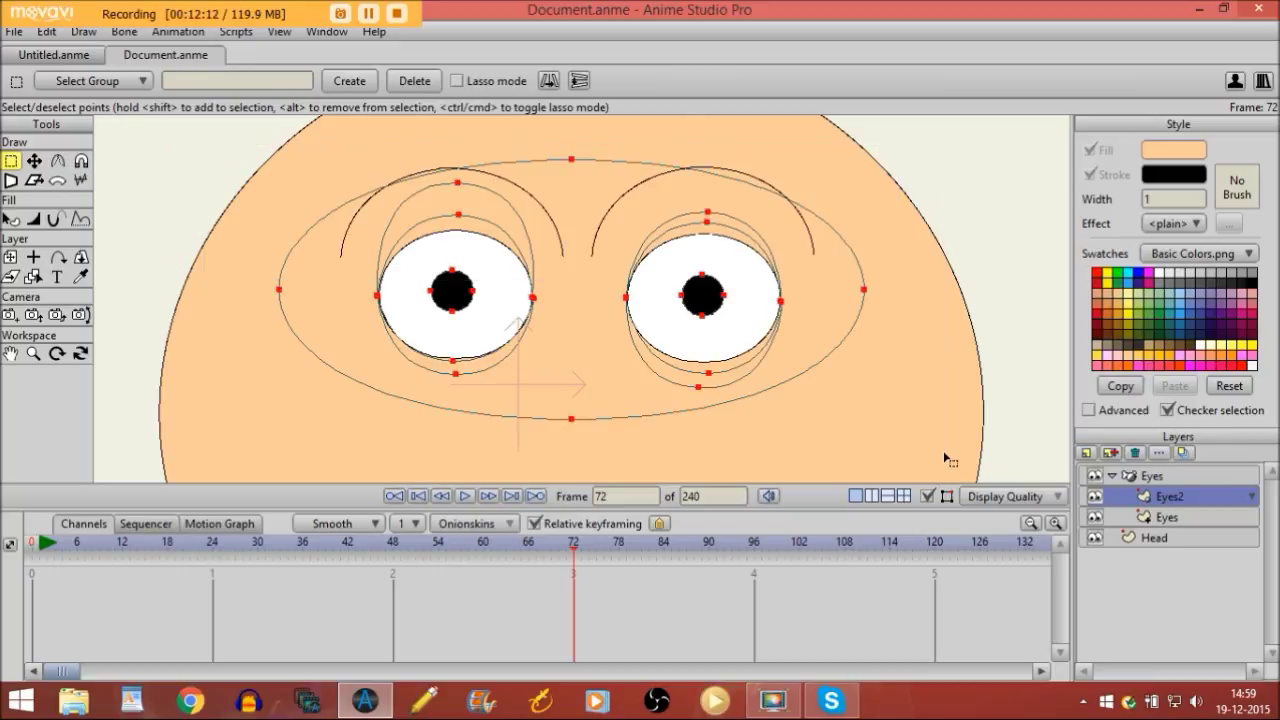
left_click(35, 162)
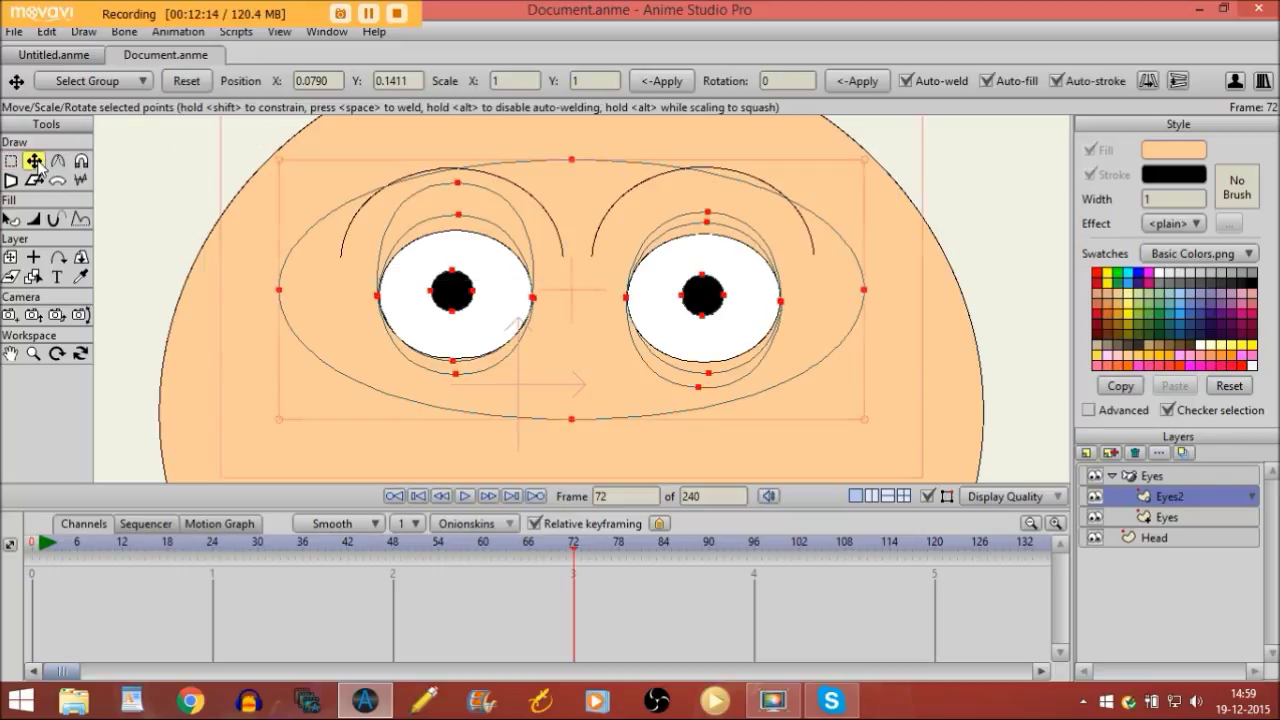
left_click(580, 293)
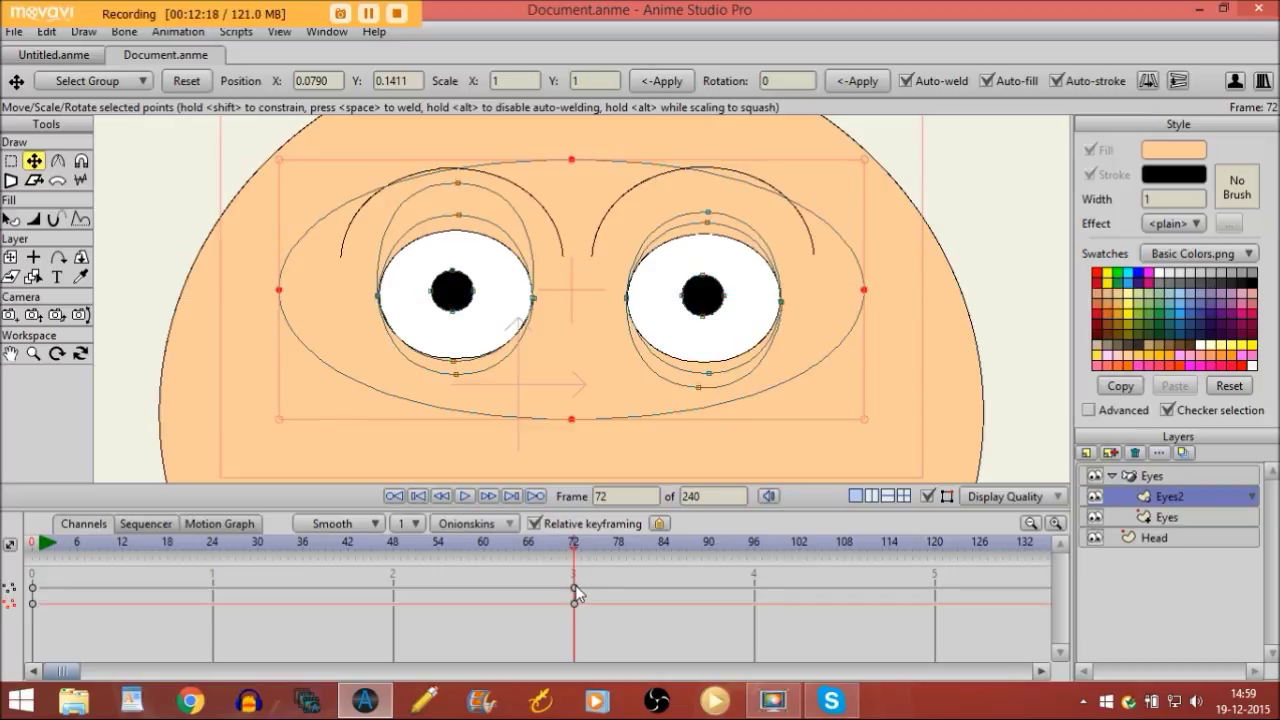
Step: At frame 78, close the left eye by bringing its upper and lower eyelid edges together across the middle of the pupil
left_click(620, 546)
left_click(460, 215)
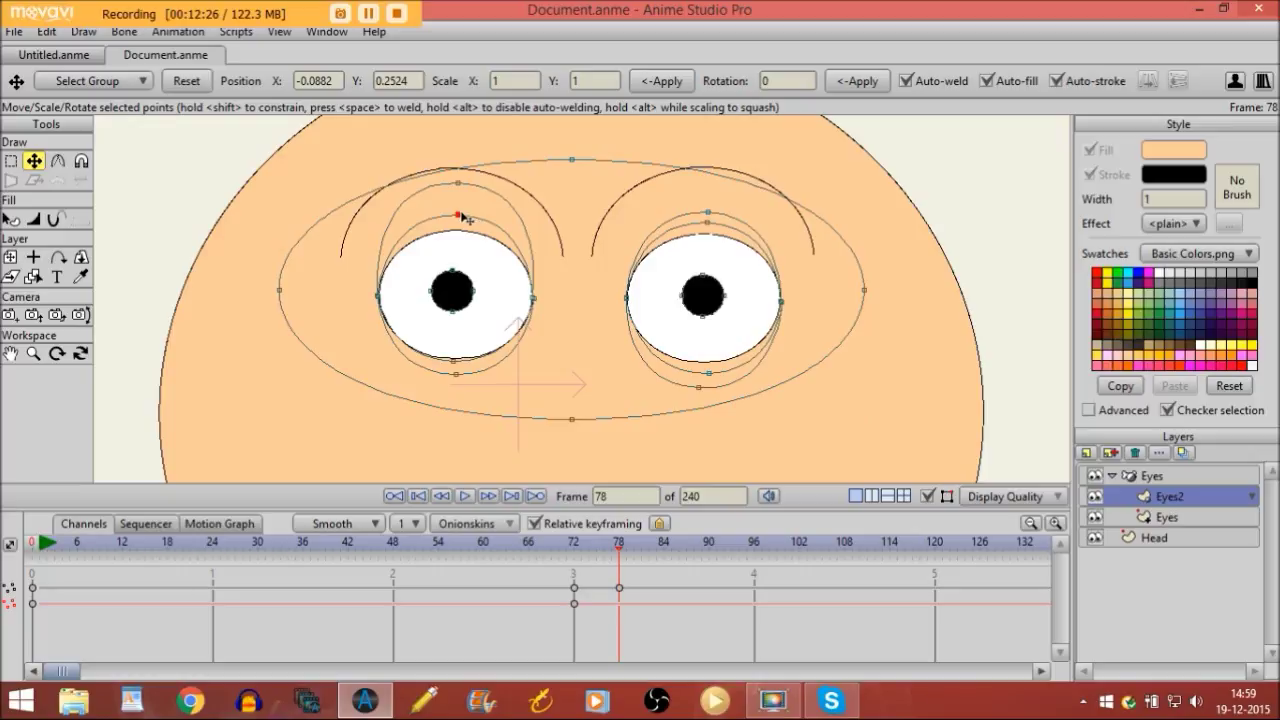
left_click_drag(462, 217, 458, 298)
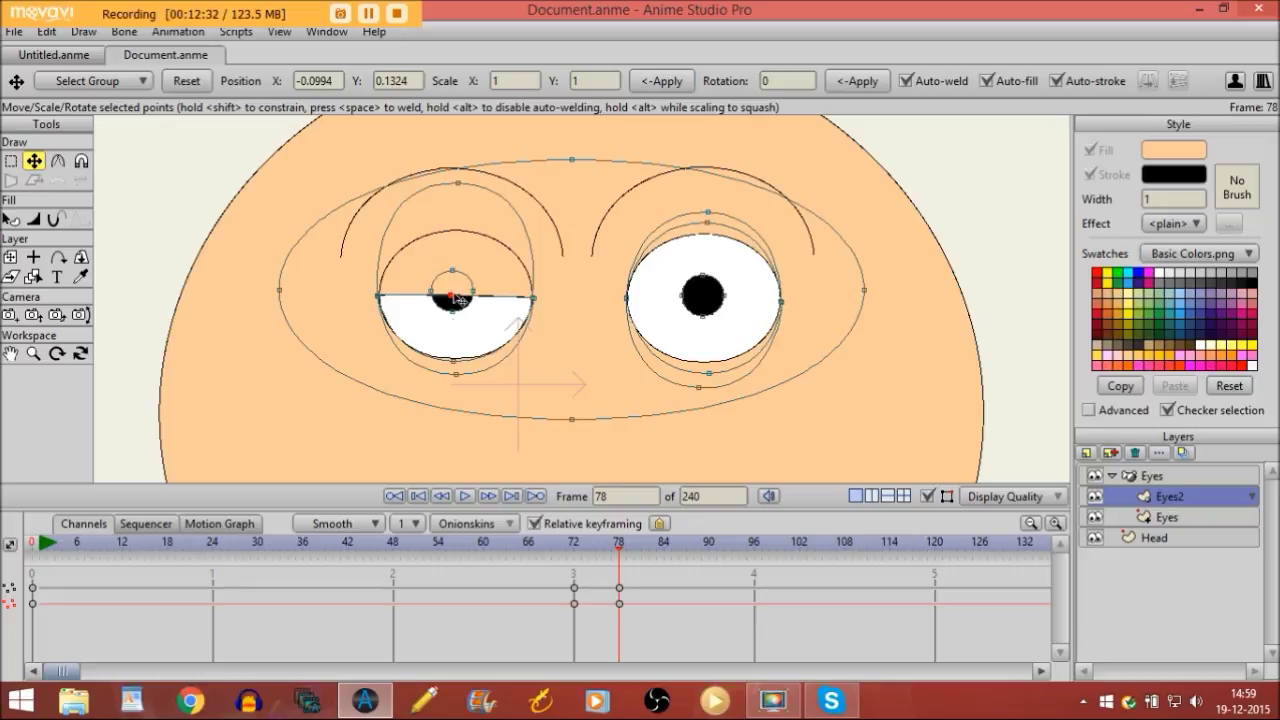
left_click_drag(455, 370, 457, 290)
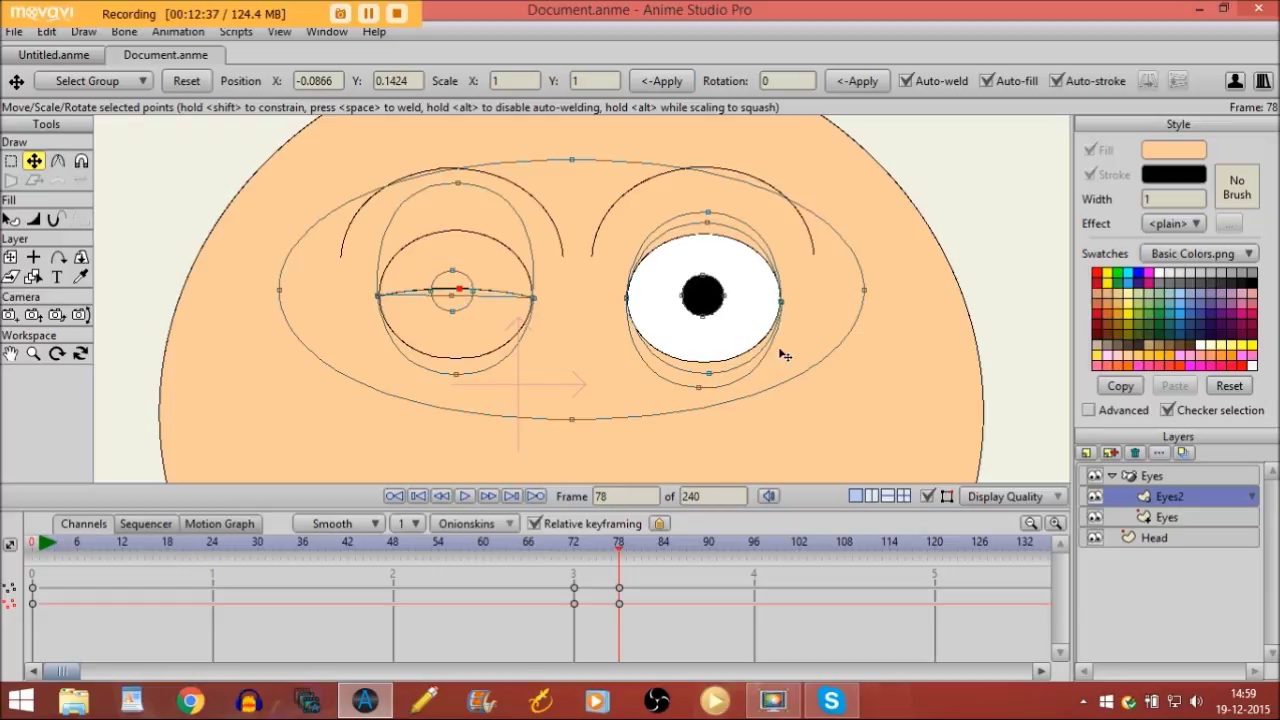
Step: Close the right eye at frame 78 by moving its upper and lower eyelid edges to the middle of the eye
left_click(927, 496)
left_click(927, 496)
left_click_drag(708, 228, 708, 310)
left_click(710, 368)
left_click_drag(713, 383, 712, 302)
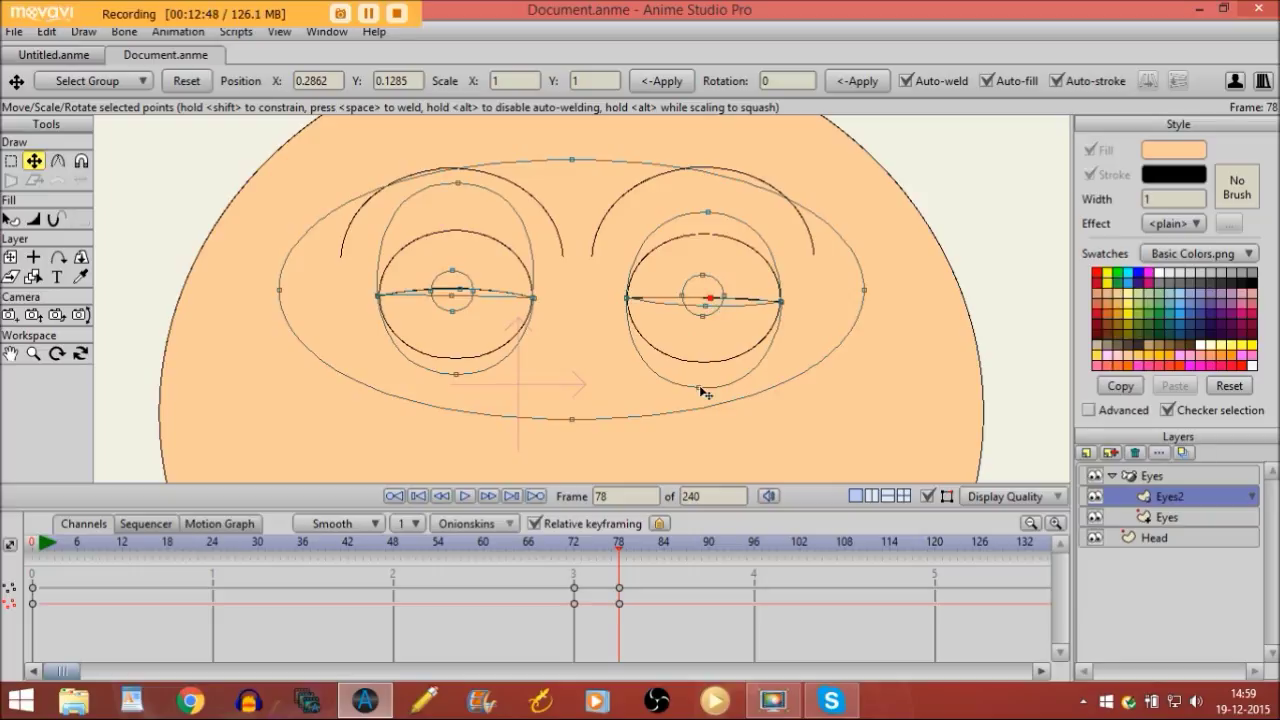
Step: Copy the open-eye keyframes from frame 72 and paste them at frame 84
left_click(665, 546)
left_click_drag(560, 582, 580, 615)
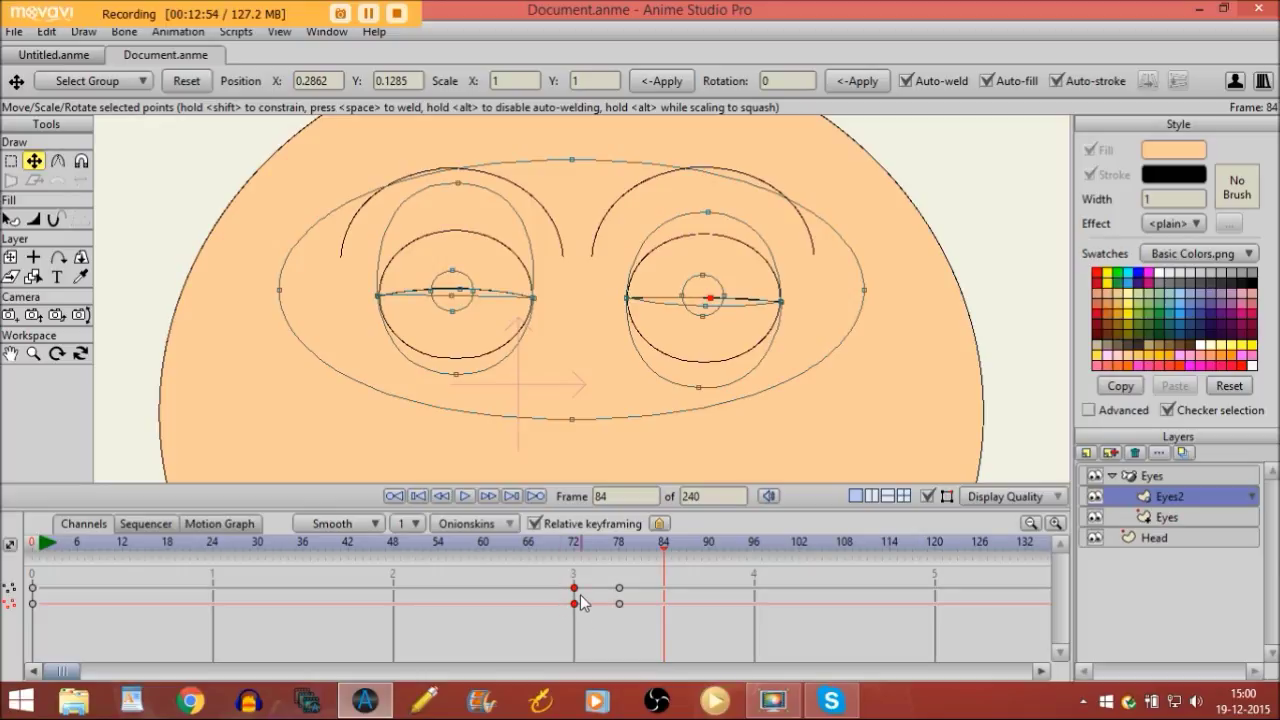
left_click(48, 32)
left_click(82, 120)
left_click(48, 32)
left_click(61, 134)
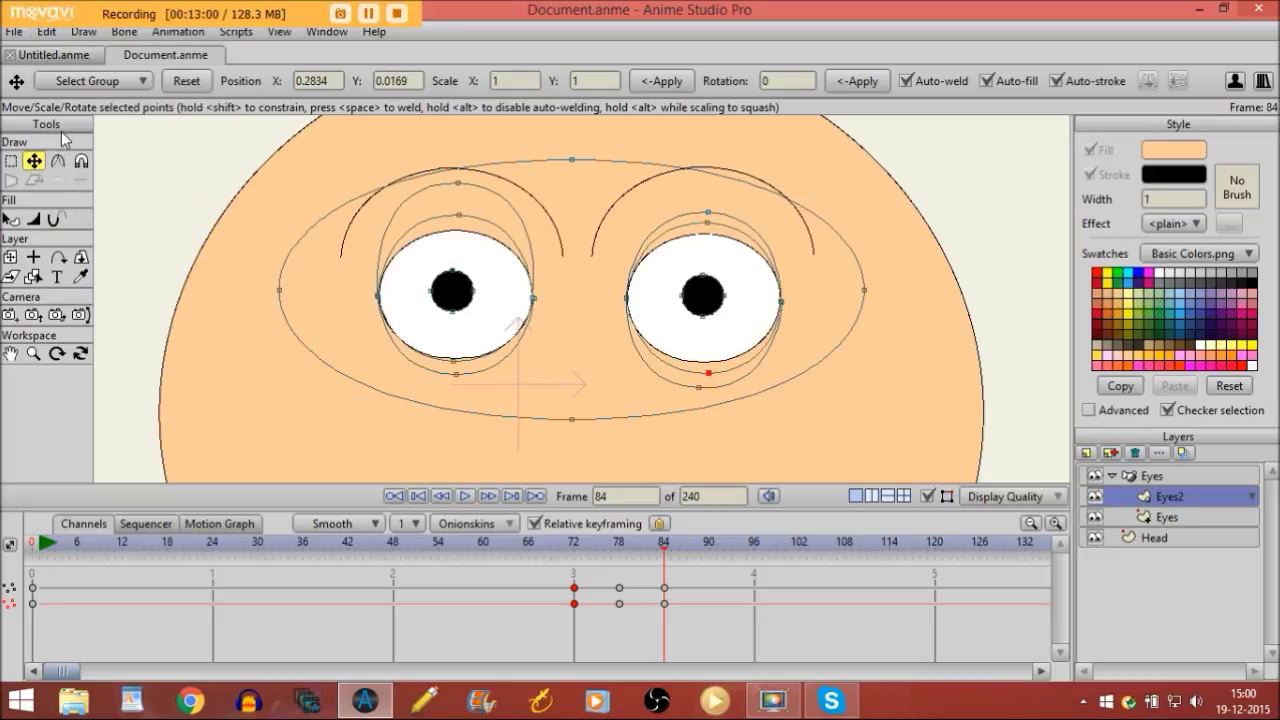
Step: Select the Eyes bone layer and play back the animation to check the blink
left_click(1128, 476)
left_click(223, 543)
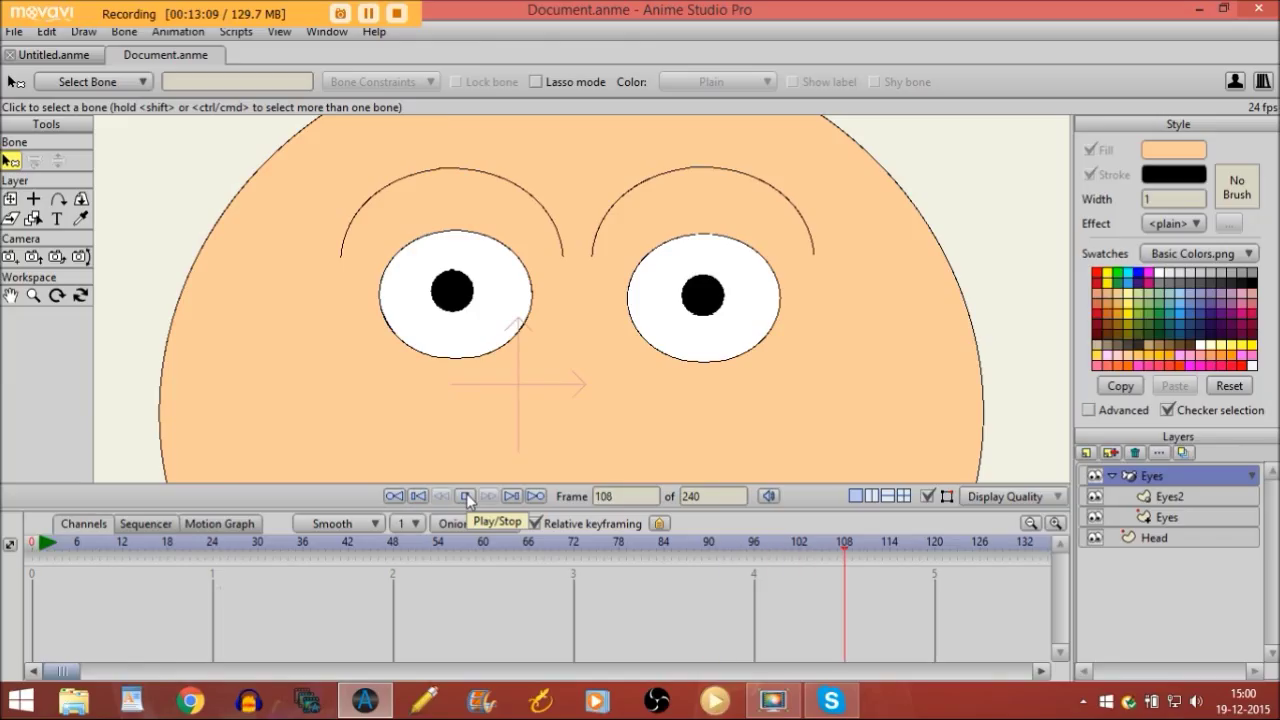
key("space")
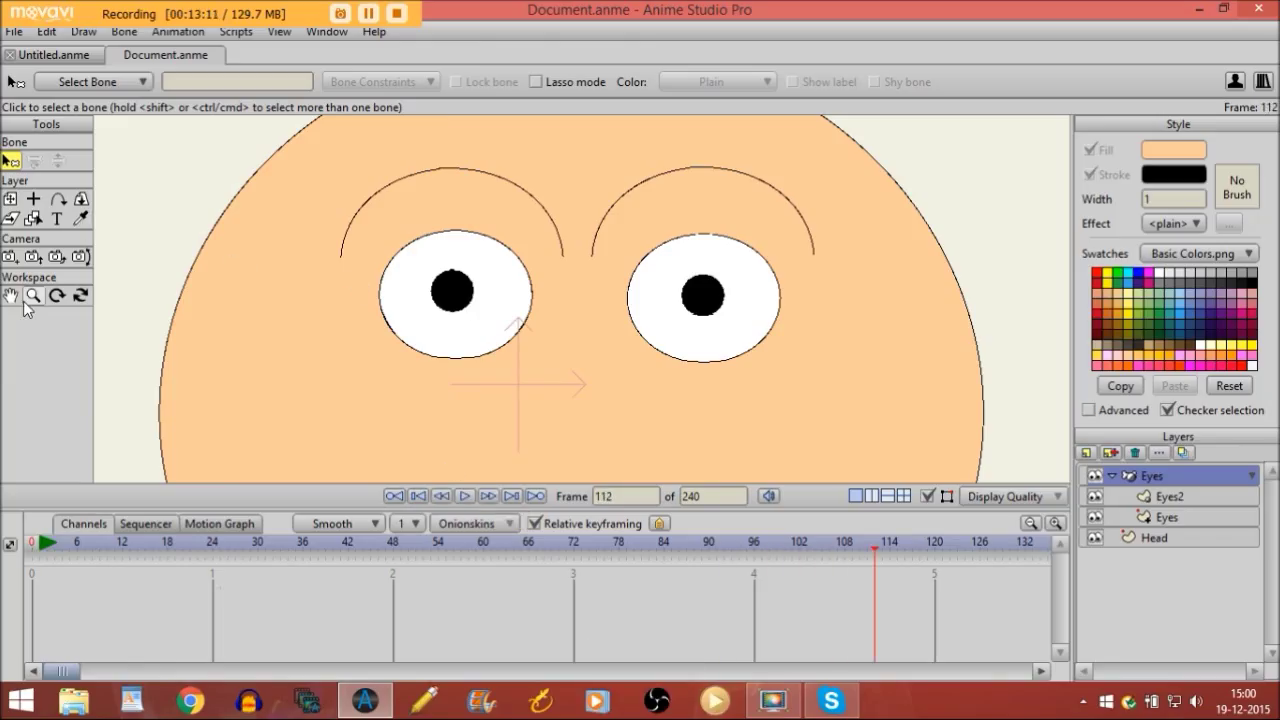